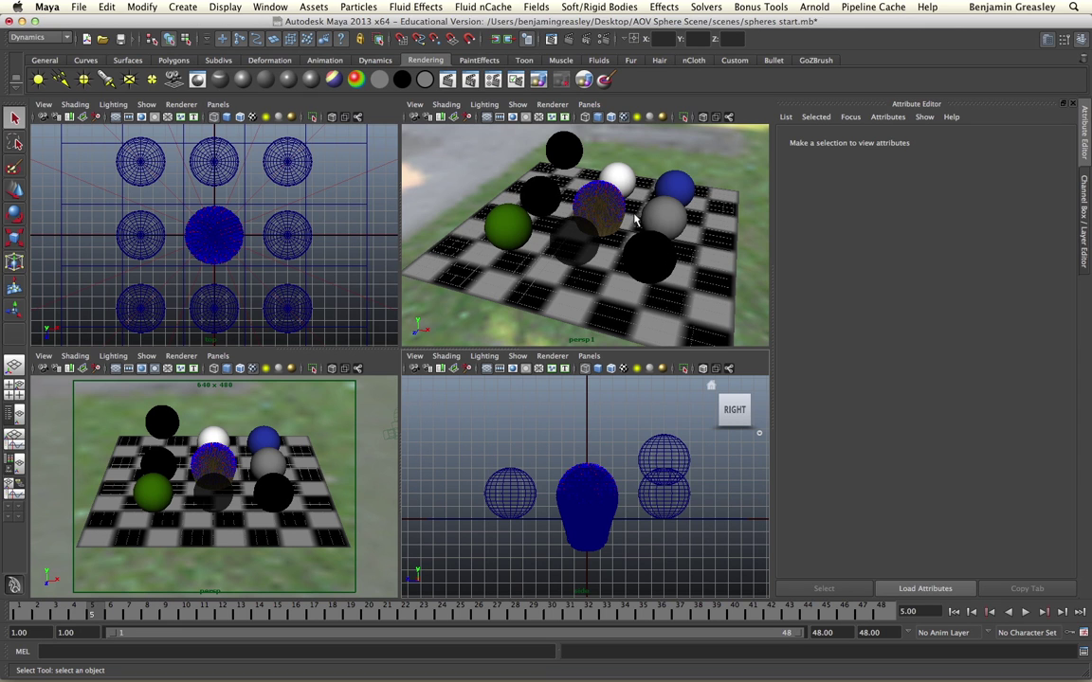
Step: Examine the checkerboard sphere scene in perspective and compare it with the rendered multipass image in Nuke
{"action": "left_click_drag", "start_coordinate": [705, 239], "coordinate": [554, 259], "text": "alt"}
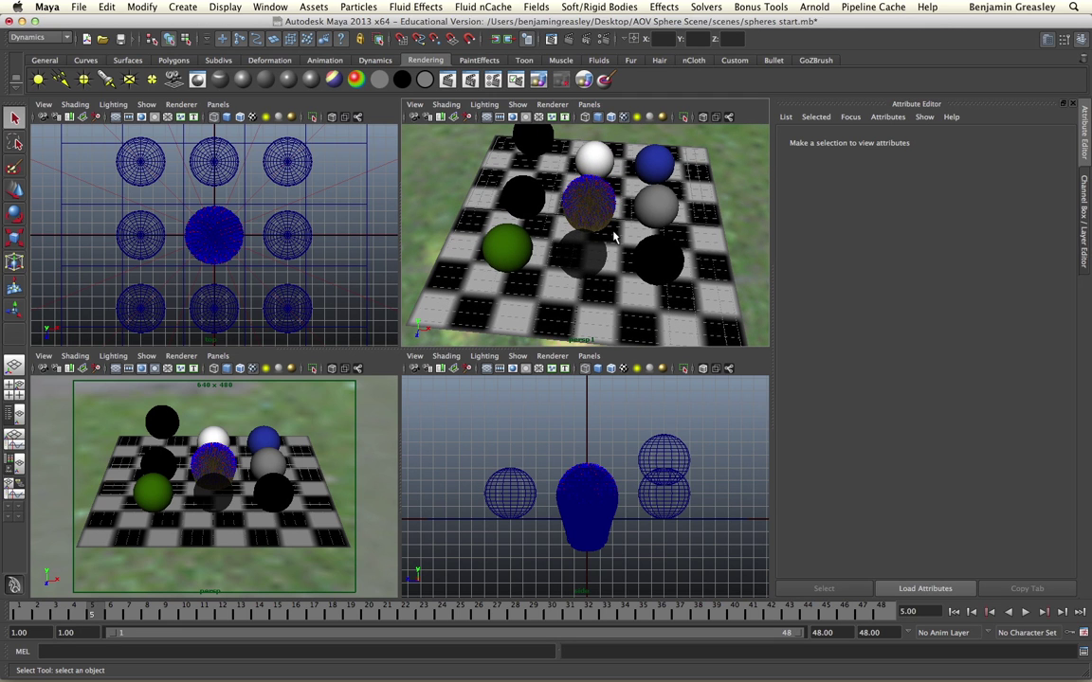
{"action": "middle_click_drag", "start_coordinate": [658, 295], "coordinate": [584, 267], "text": "alt"}
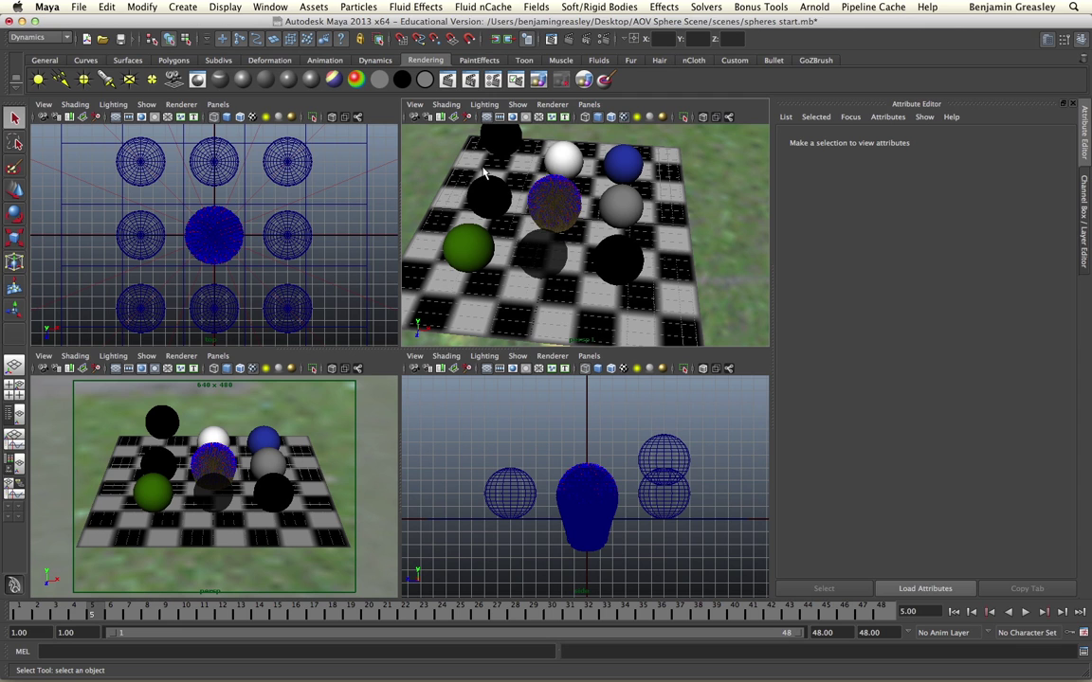
{"action": "middle_click_drag", "start_coordinate": [588, 171], "coordinate": [626, 196], "text": "alt"}
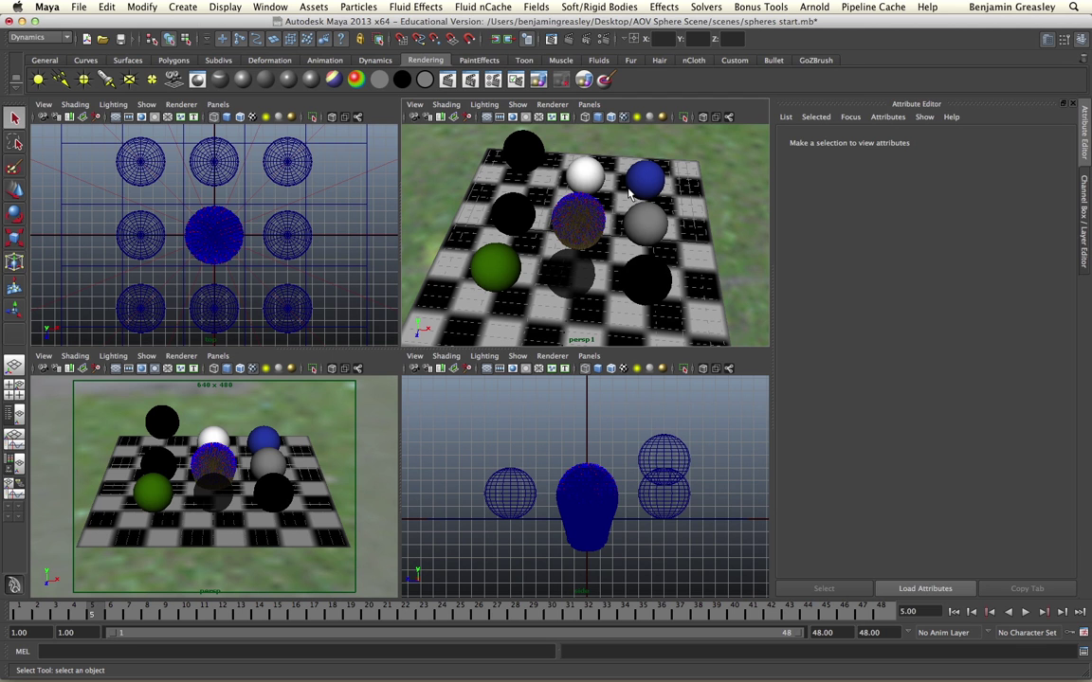
{"action": "key", "text": "ctrl+Right"}
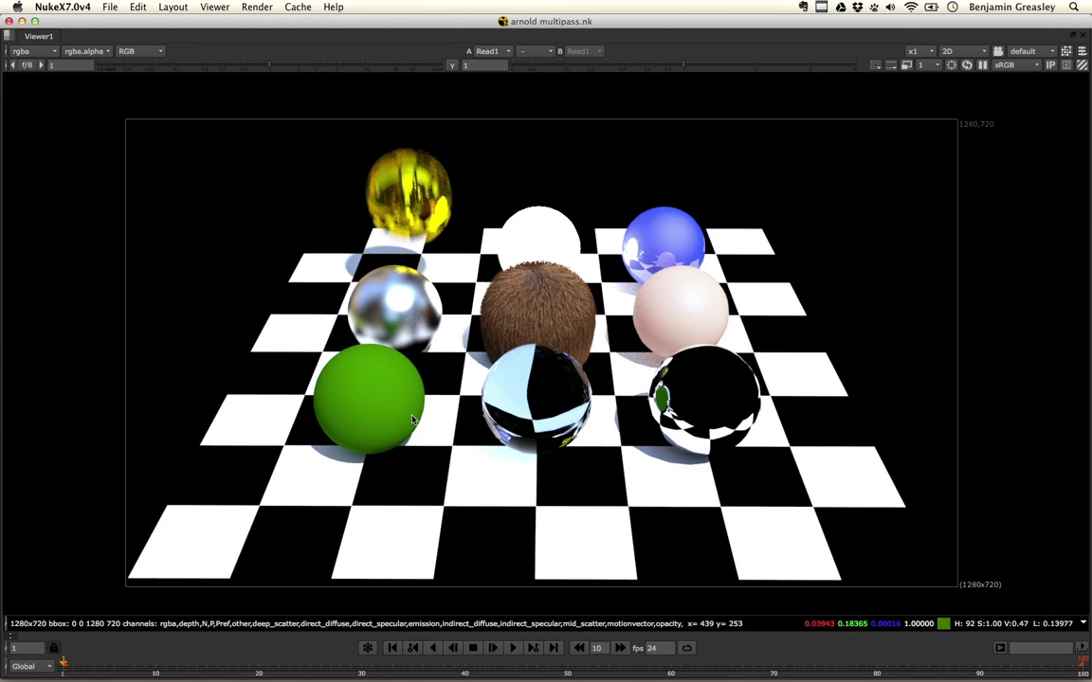
{"action": "key", "text": "ctrl+Left"}
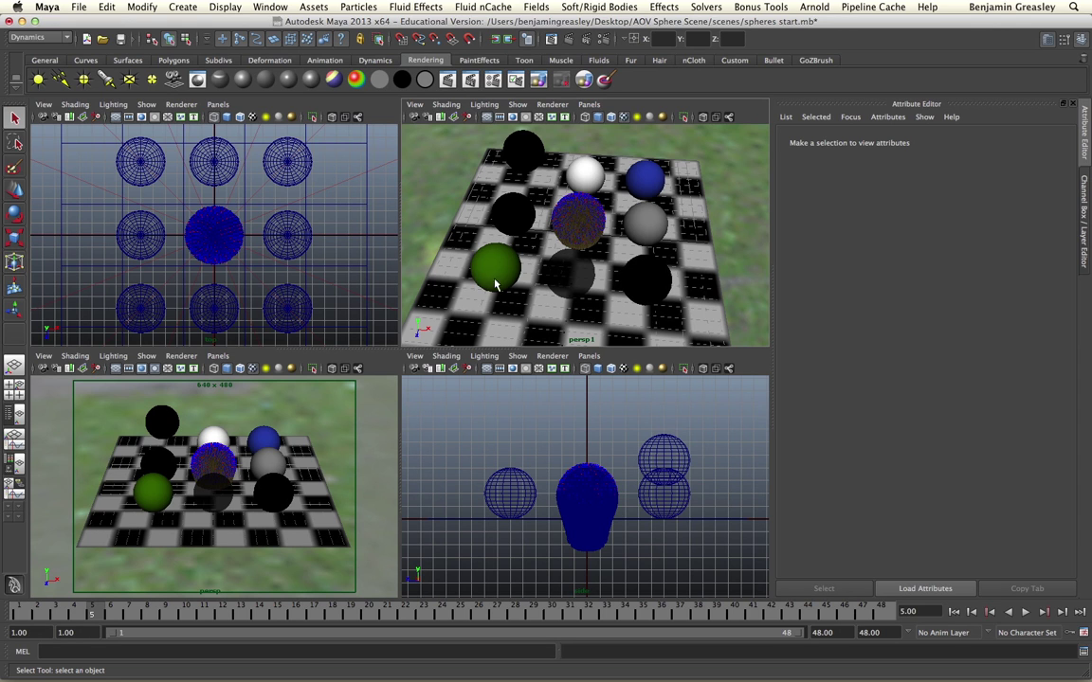
Step: Open the render settings and bring up the AOV settings of the Arnold renderer
{"action": "left_click", "coordinate": [604, 40]}
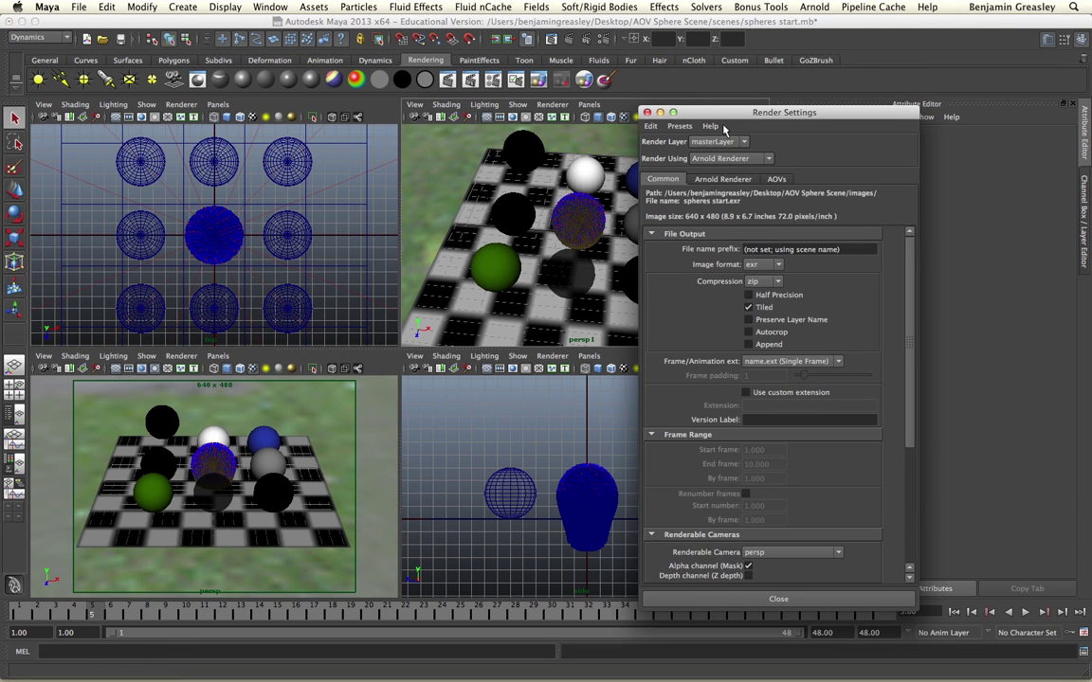
{"action": "left_click_drag", "start_coordinate": [671, 106], "coordinate": [549, 75]}
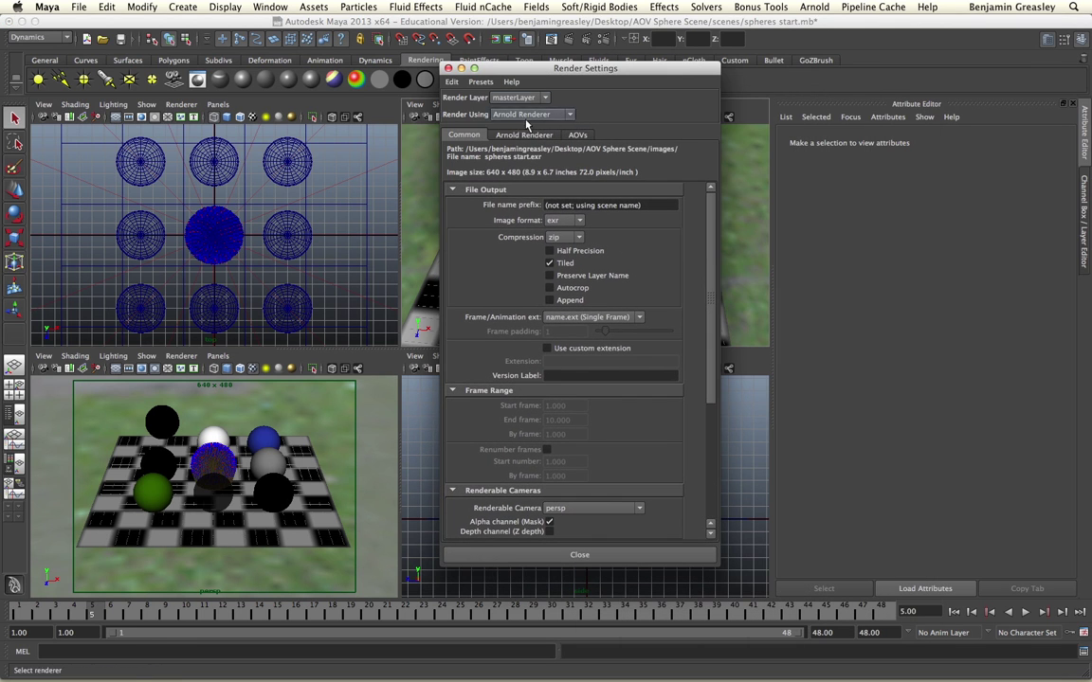
{"action": "left_click", "coordinate": [531, 135]}
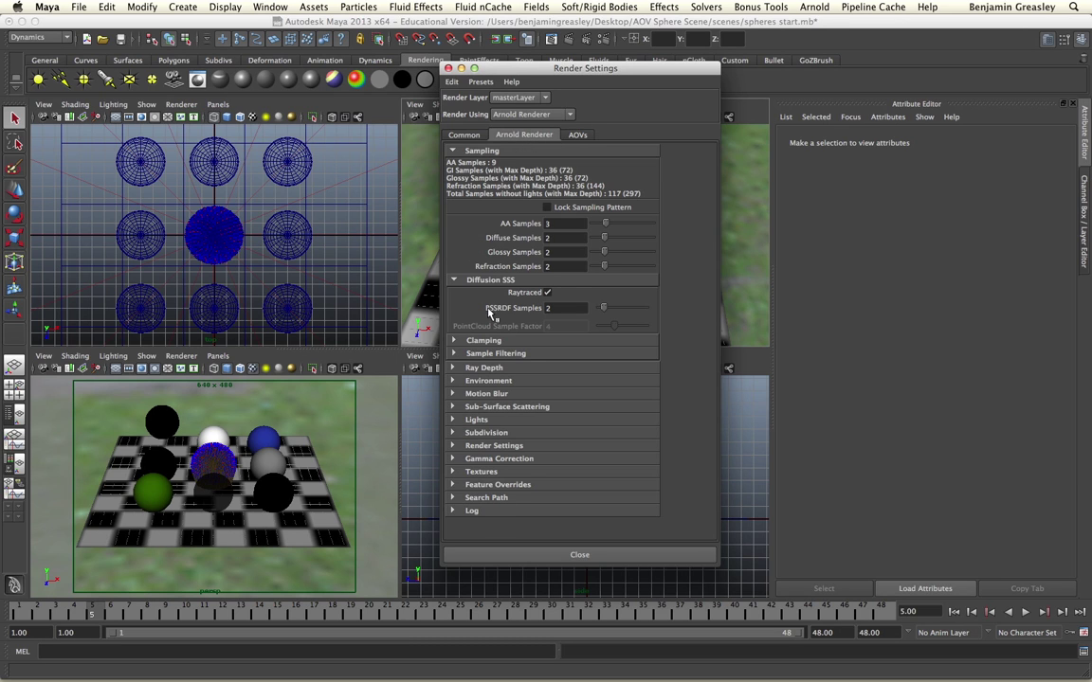
{"action": "left_click", "coordinate": [580, 137]}
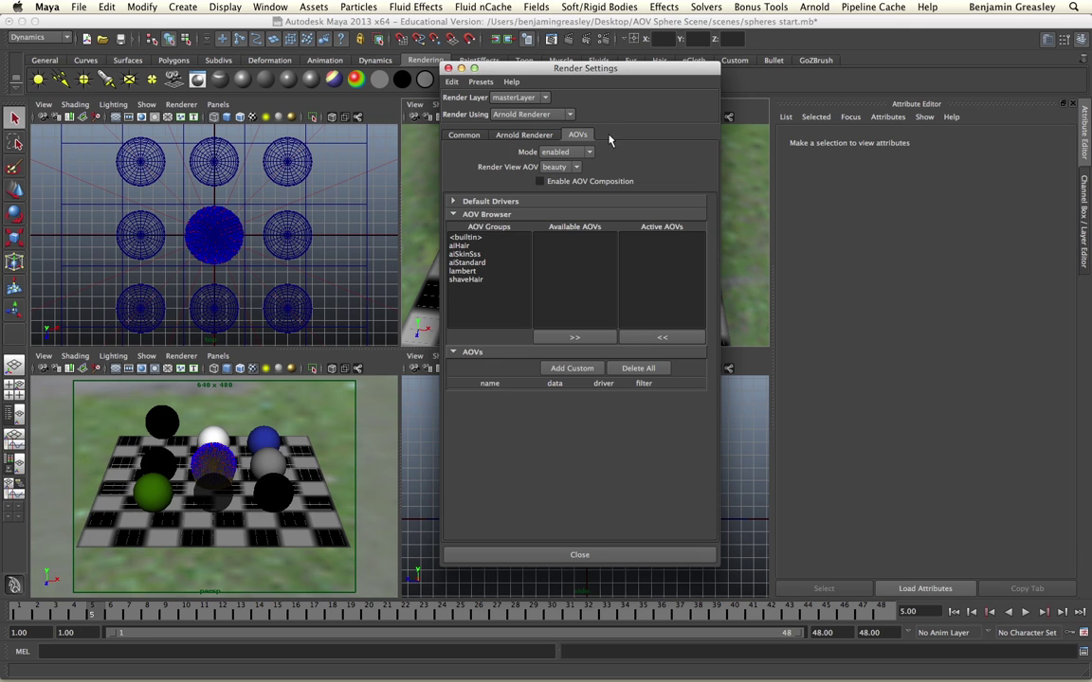
{"action": "left_click_drag", "start_coordinate": [600, 70], "coordinate": [598, 61]}
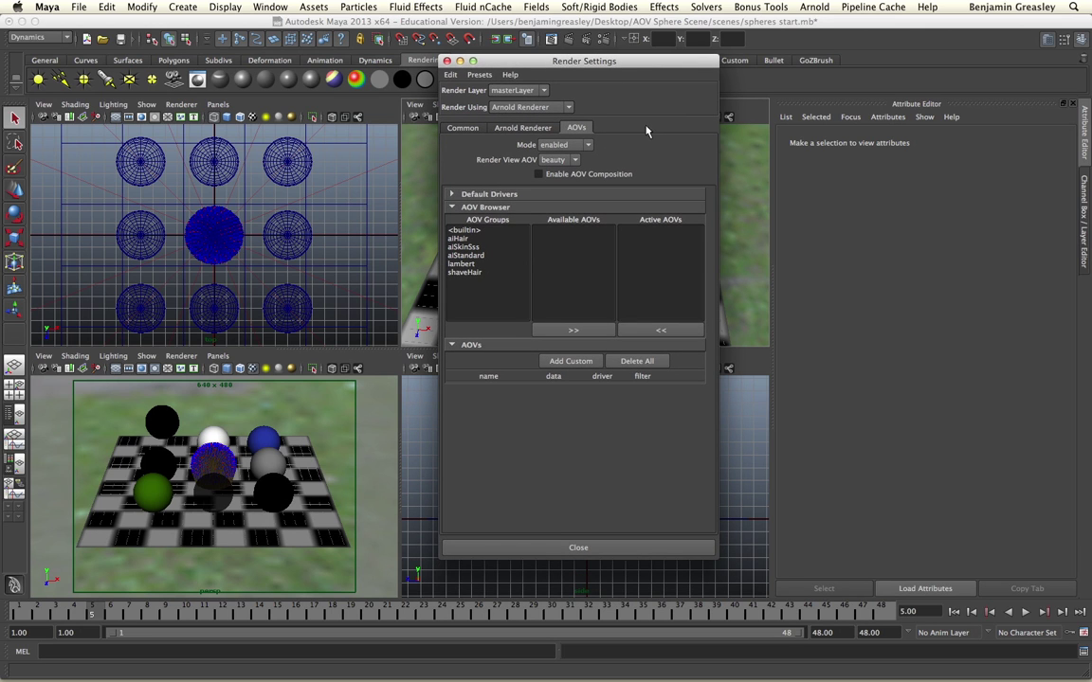
Step: Review the AOV mode choices, the render view AOV choices and the default display driver settings
{"action": "left_click", "coordinate": [586, 145]}
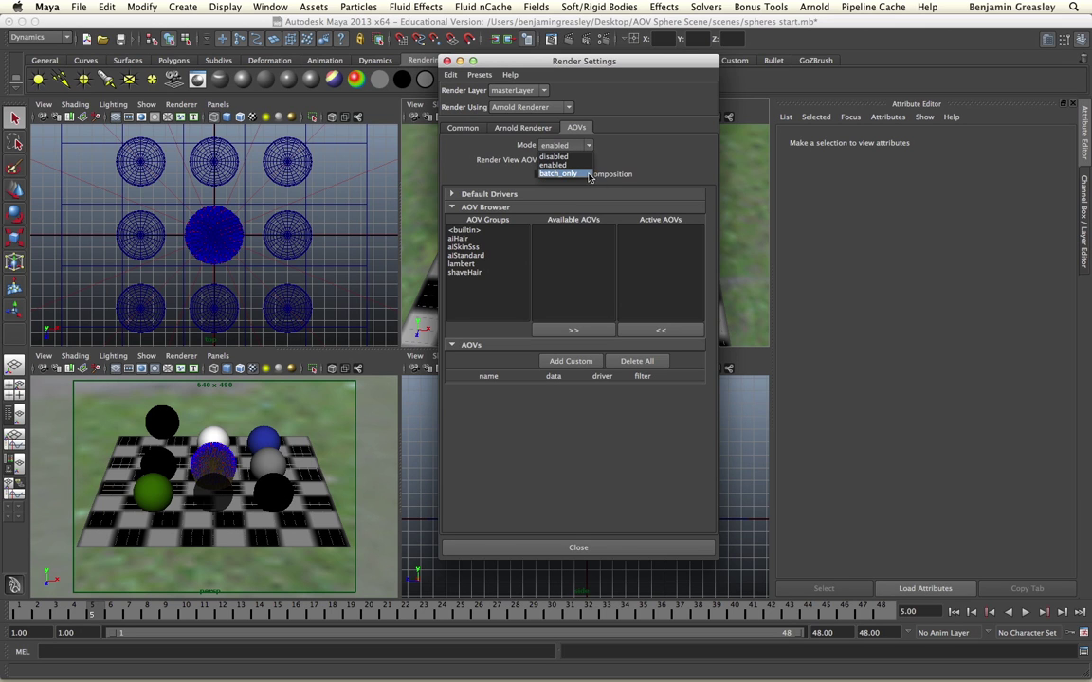
{"action": "left_click", "coordinate": [651, 157]}
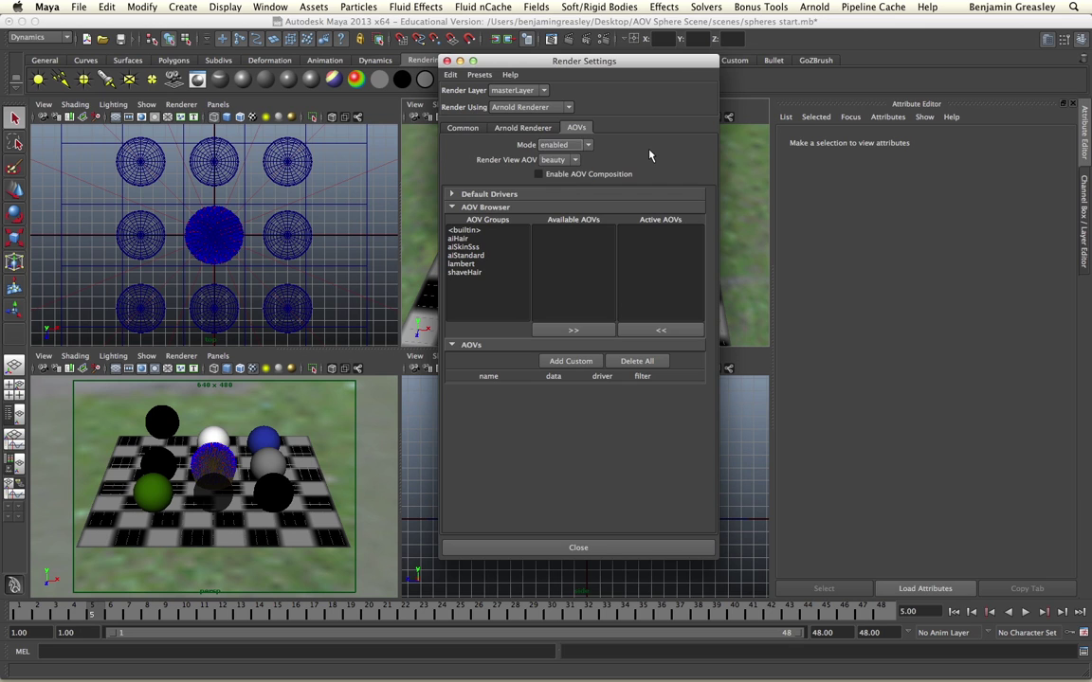
{"action": "left_click", "coordinate": [564, 160]}
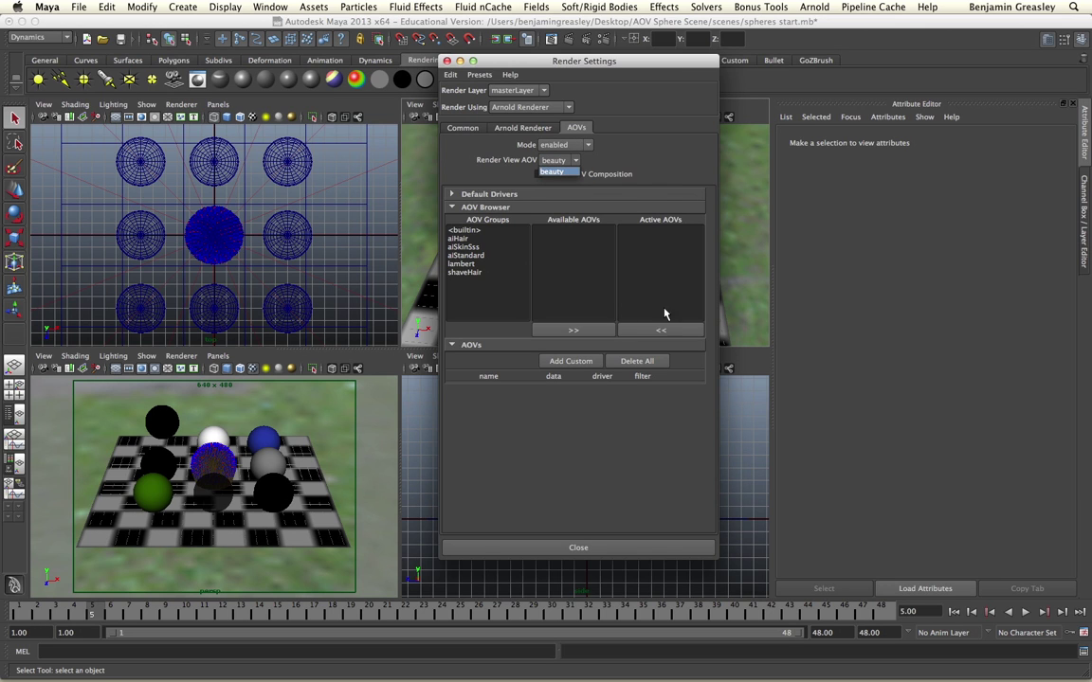
{"action": "left_click", "coordinate": [641, 154]}
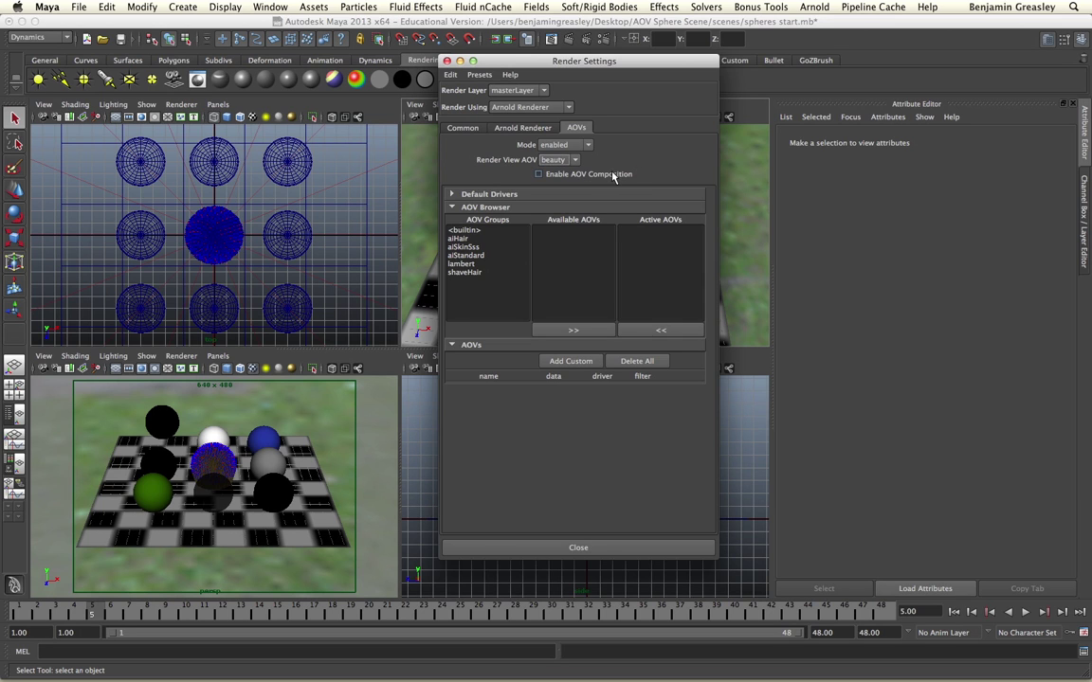
{"action": "left_click", "coordinate": [452, 194]}
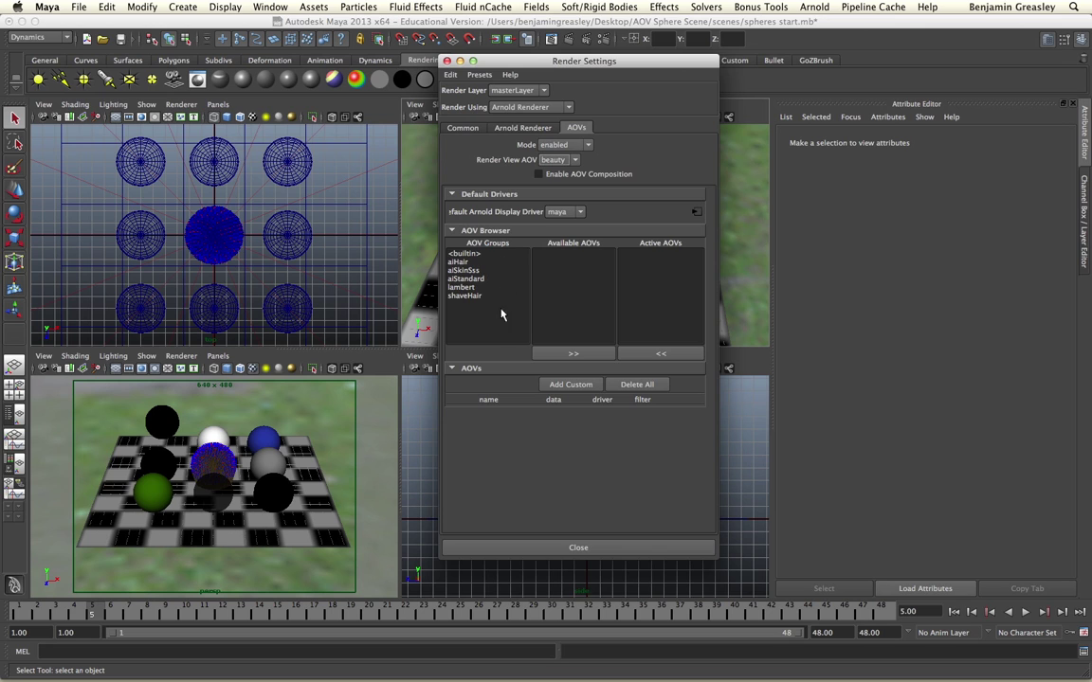
{"action": "left_click", "coordinate": [458, 194]}
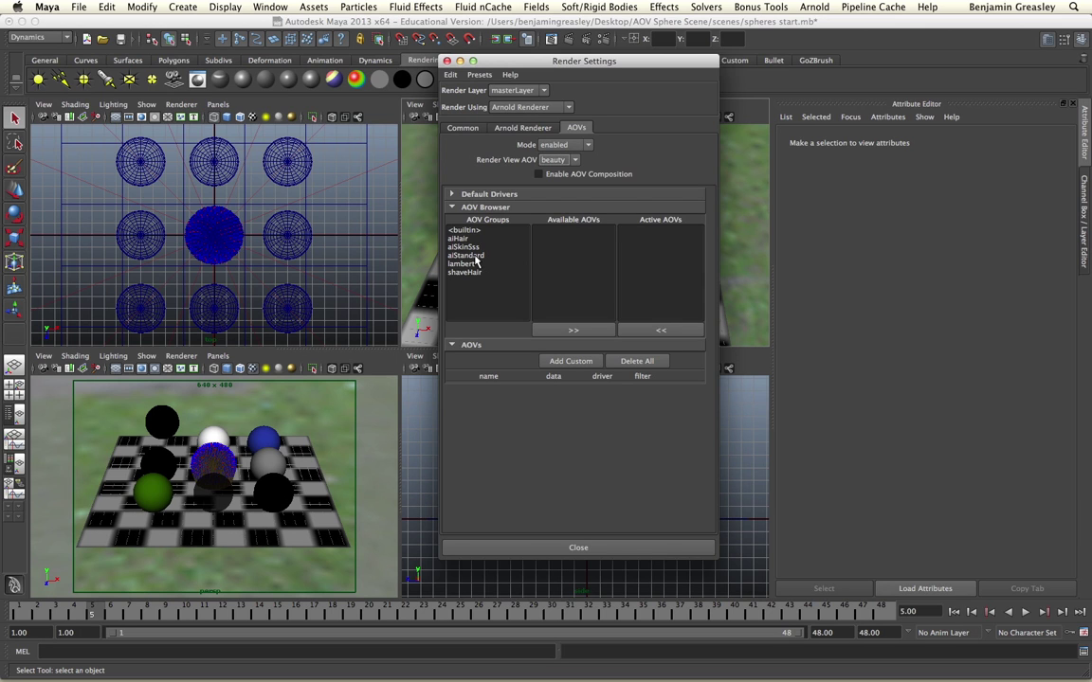
Step: Add direct_diffuse from the aiStandard group to the active AOVs
{"action": "left_click", "coordinate": [474, 256]}
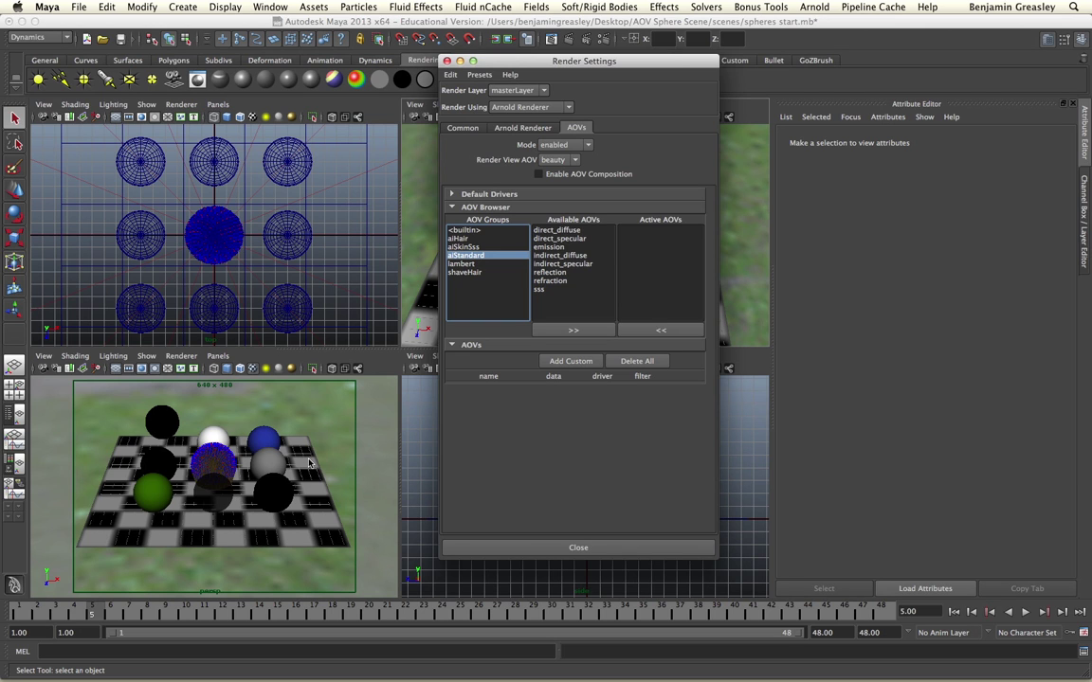
{"action": "left_click_drag", "start_coordinate": [556, 63], "coordinate": [556, 60]}
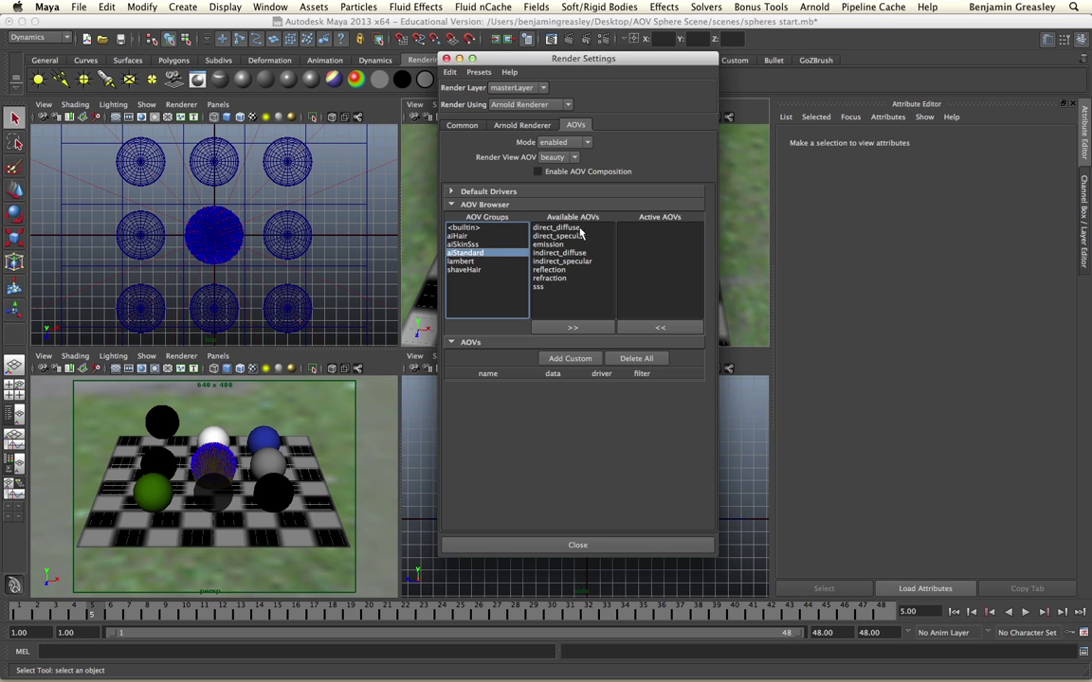
{"action": "left_click", "coordinate": [560, 227]}
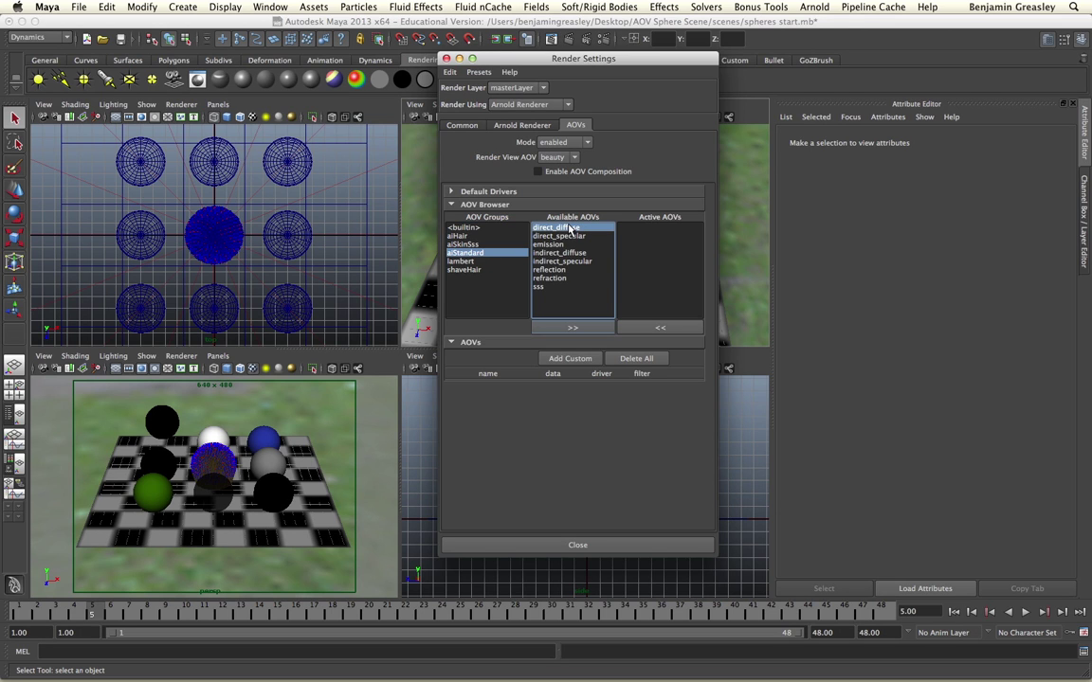
{"action": "left_click", "coordinate": [576, 328]}
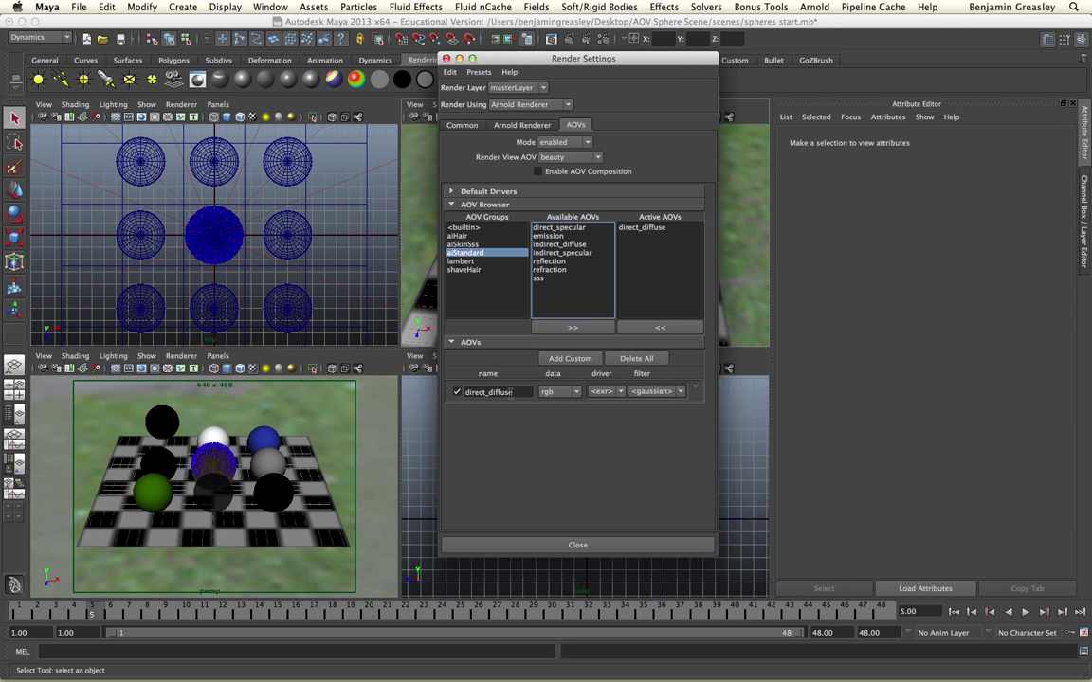
Step: Review the data type, driver and filter choices available for the direct_diffuse AOV
{"action": "left_click", "coordinate": [550, 393]}
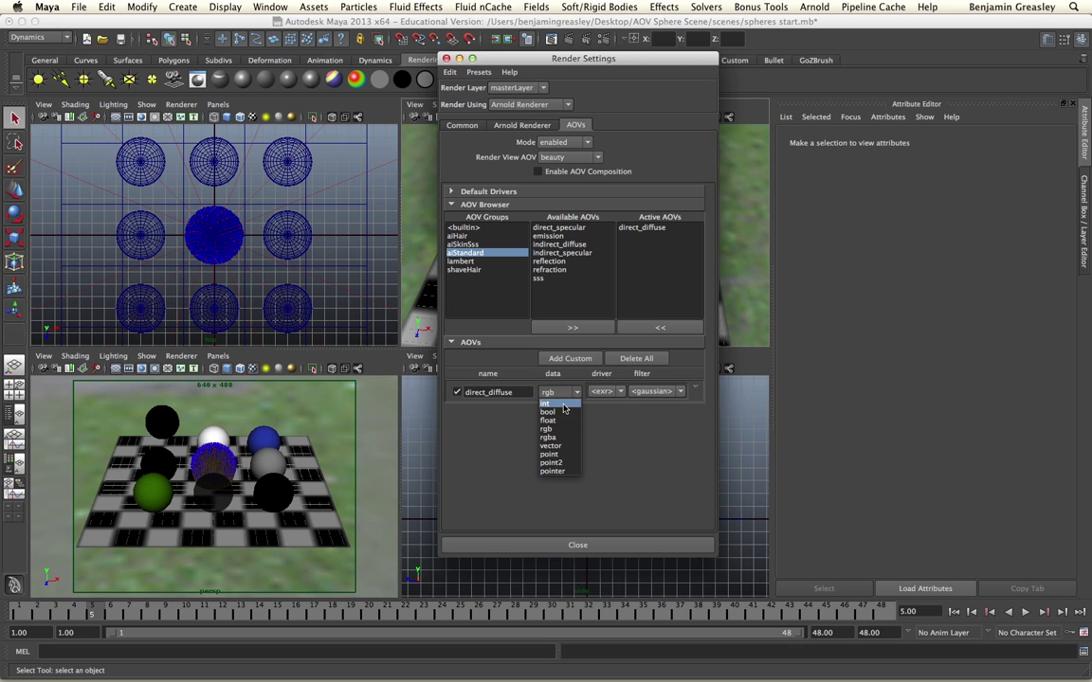
{"action": "left_click", "coordinate": [557, 396]}
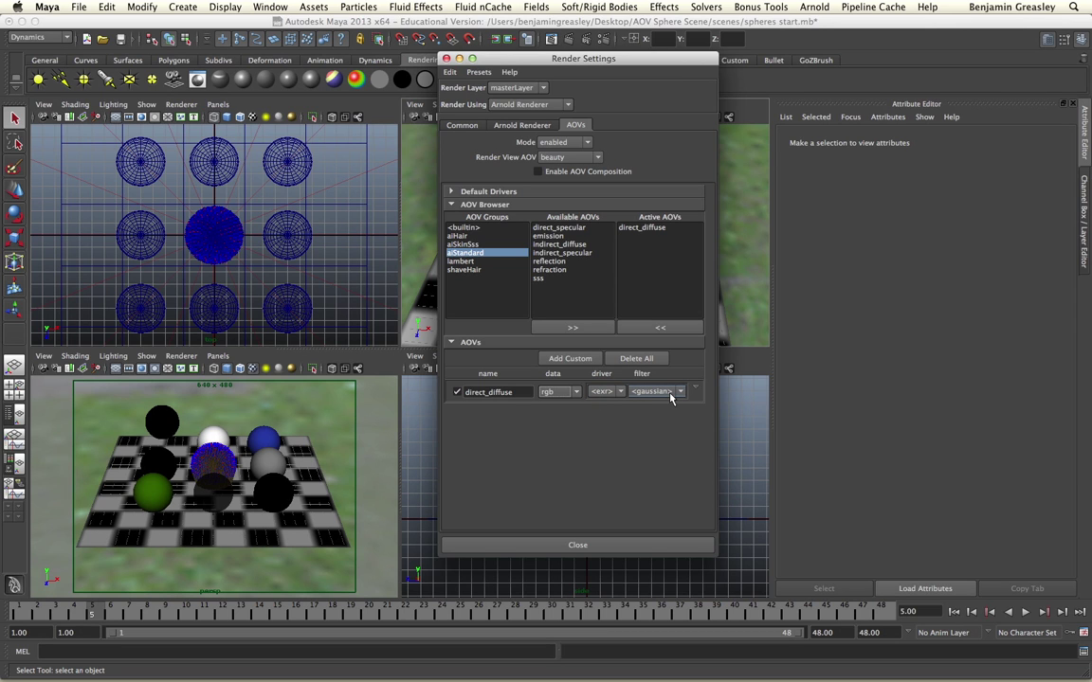
{"action": "left_click", "coordinate": [620, 393]}
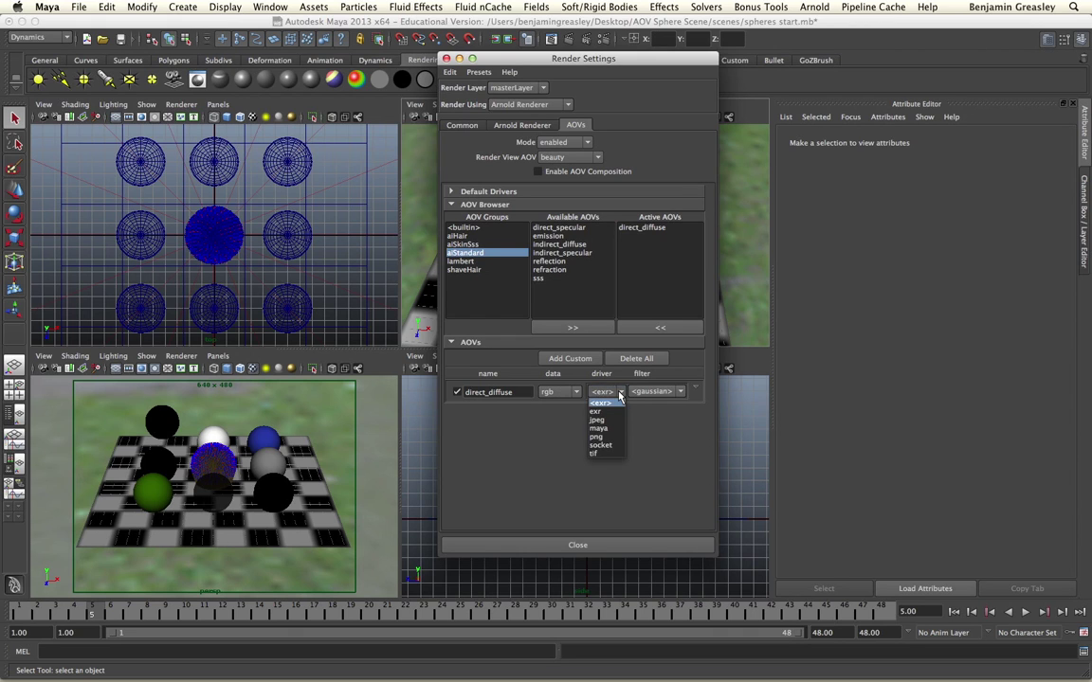
{"action": "left_click", "coordinate": [643, 441]}
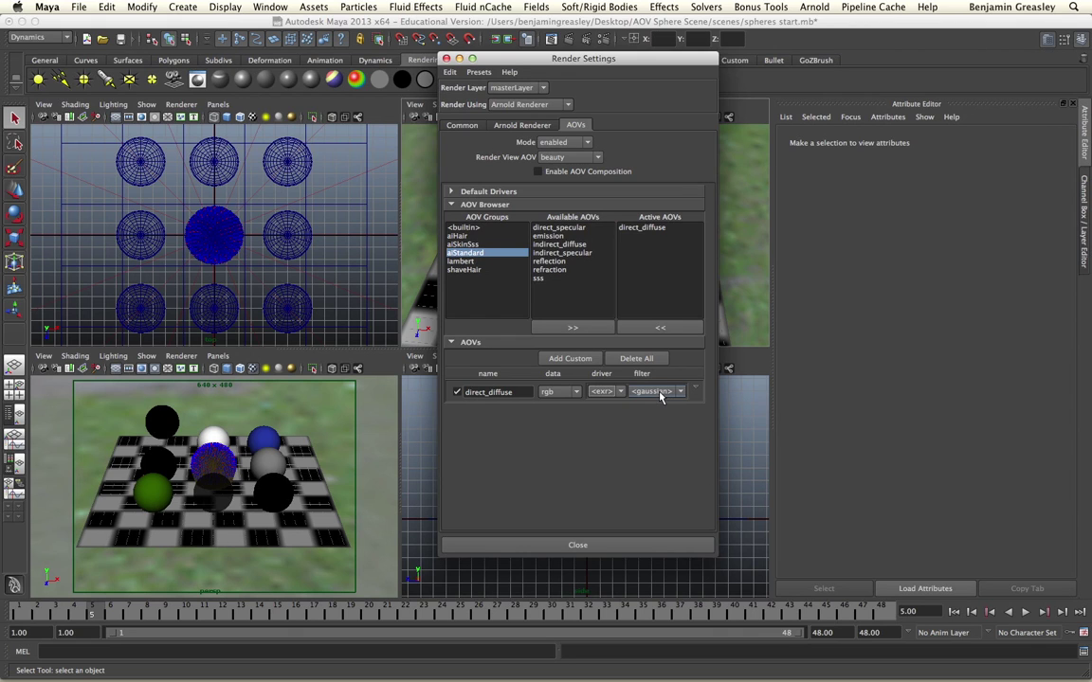
{"action": "left_click", "coordinate": [660, 393]}
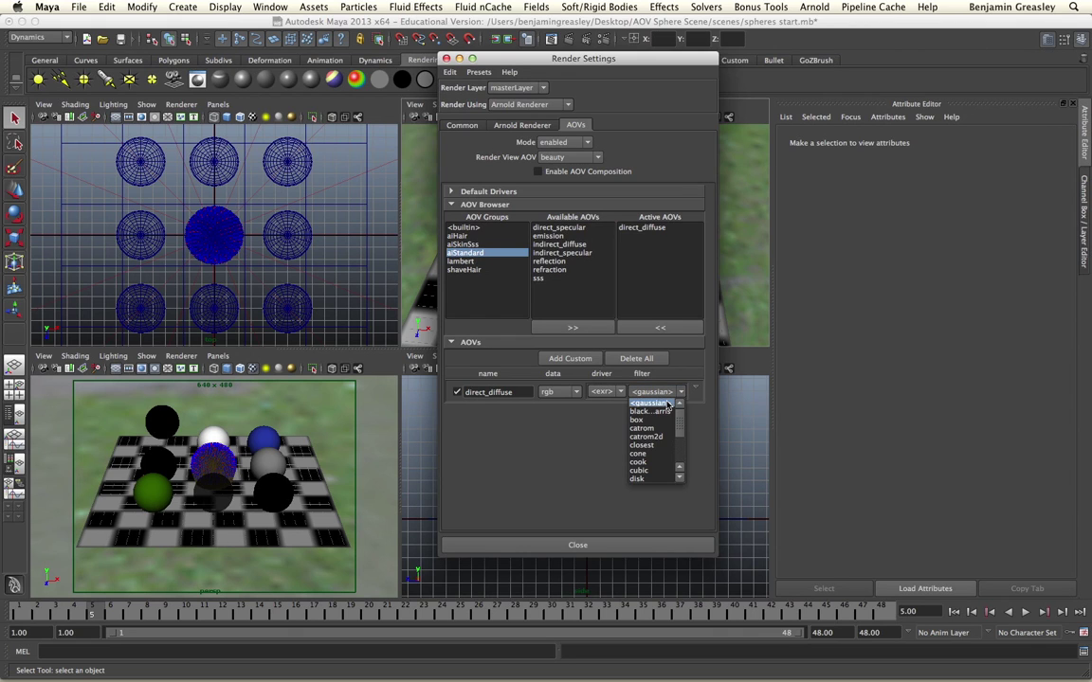
{"action": "scroll", "coordinate": [680, 424], "scroll_direction": "down", "scroll_amount": 1}
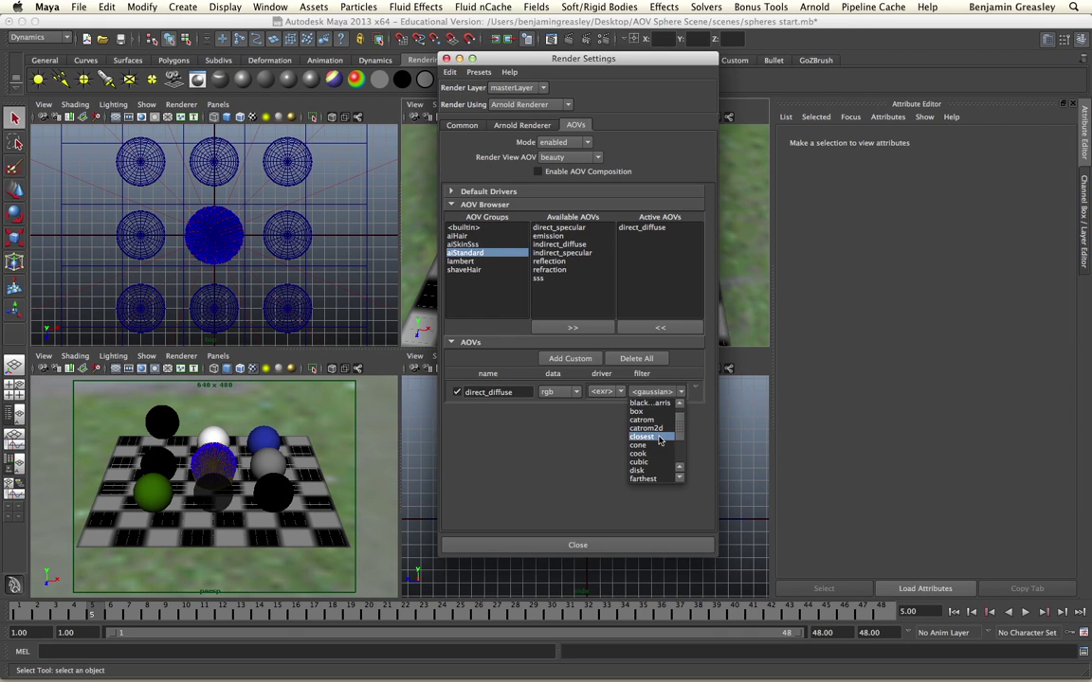
{"action": "scroll", "coordinate": [680, 431], "scroll_direction": "down", "scroll_amount": 5}
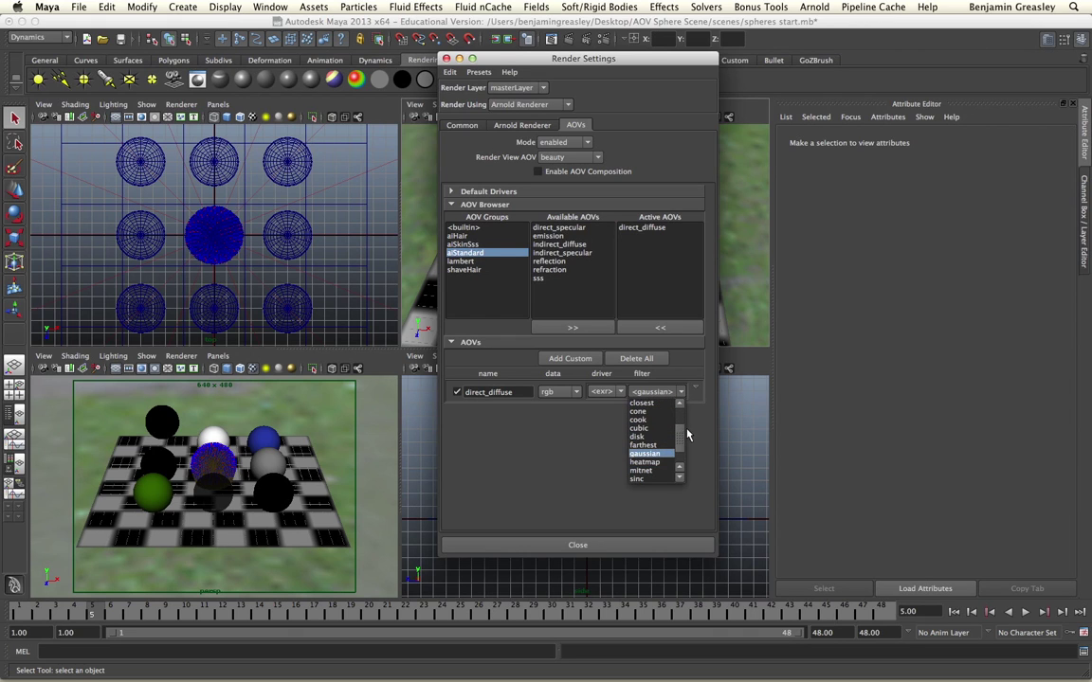
{"action": "scroll", "coordinate": [680, 440], "scroll_direction": "down", "scroll_amount": 2}
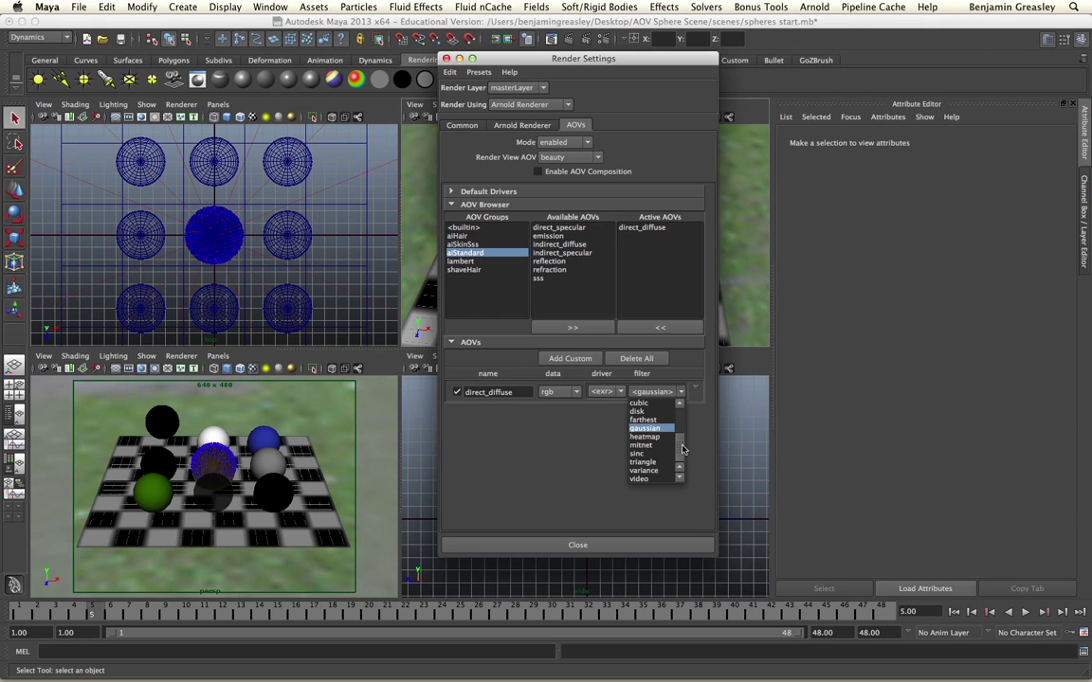
{"action": "left_click", "coordinate": [696, 424]}
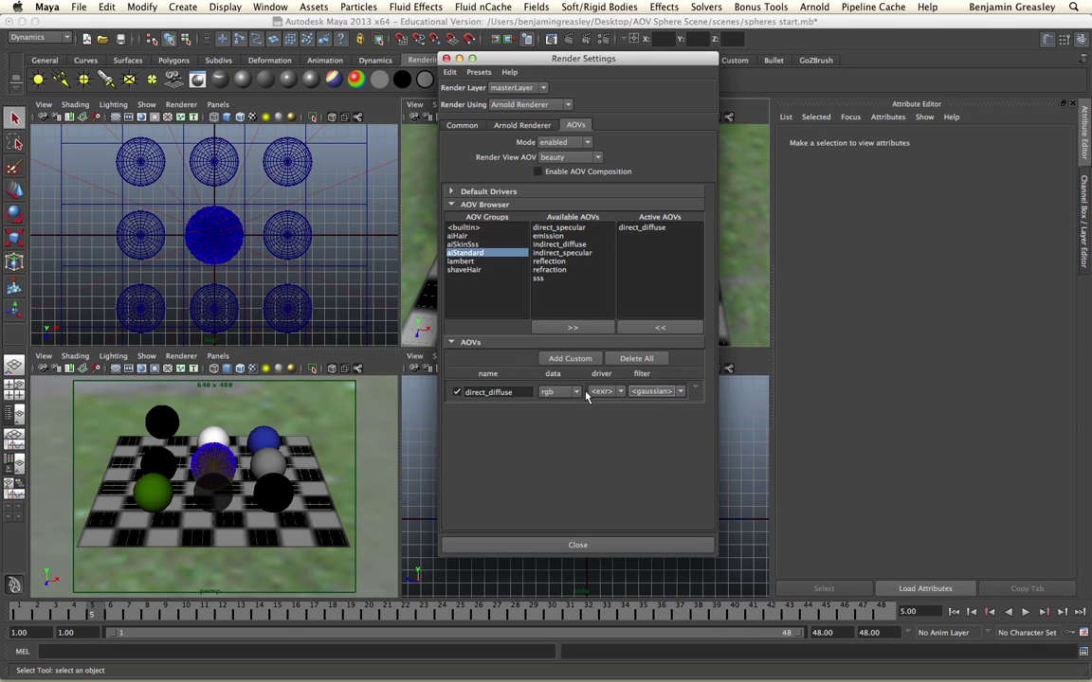
Step: Open the output driver settings of the direct_diffuse AOV and review its compression, autocrop and path prefix options
{"action": "left_click", "coordinate": [696, 391]}
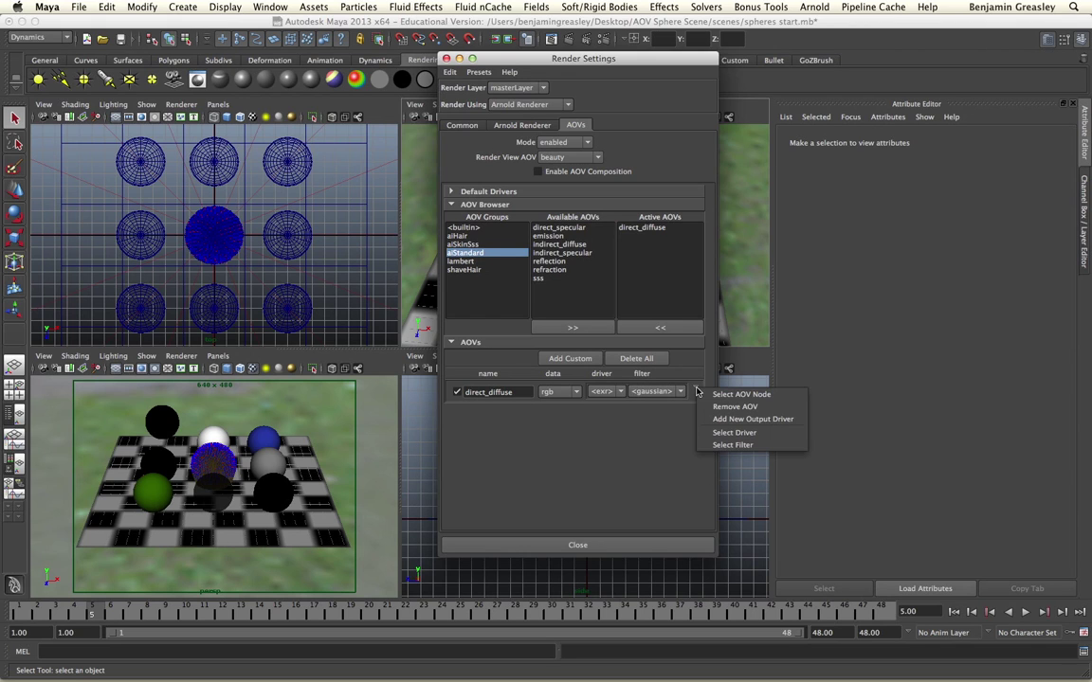
{"action": "left_click", "coordinate": [751, 434]}
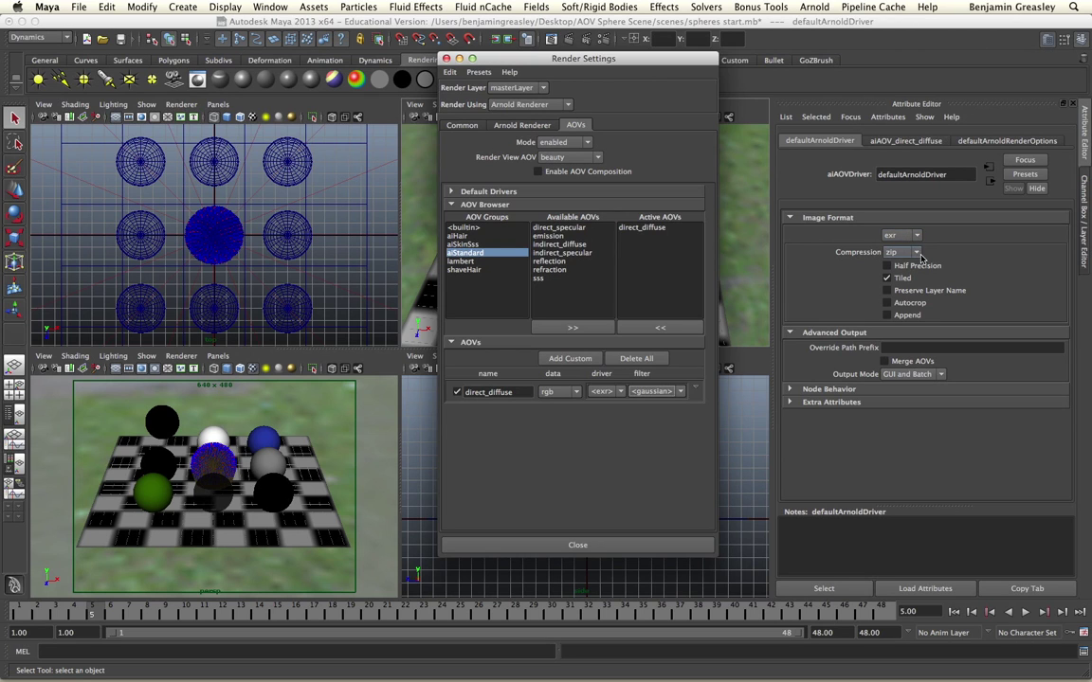
{"action": "left_click", "coordinate": [917, 254]}
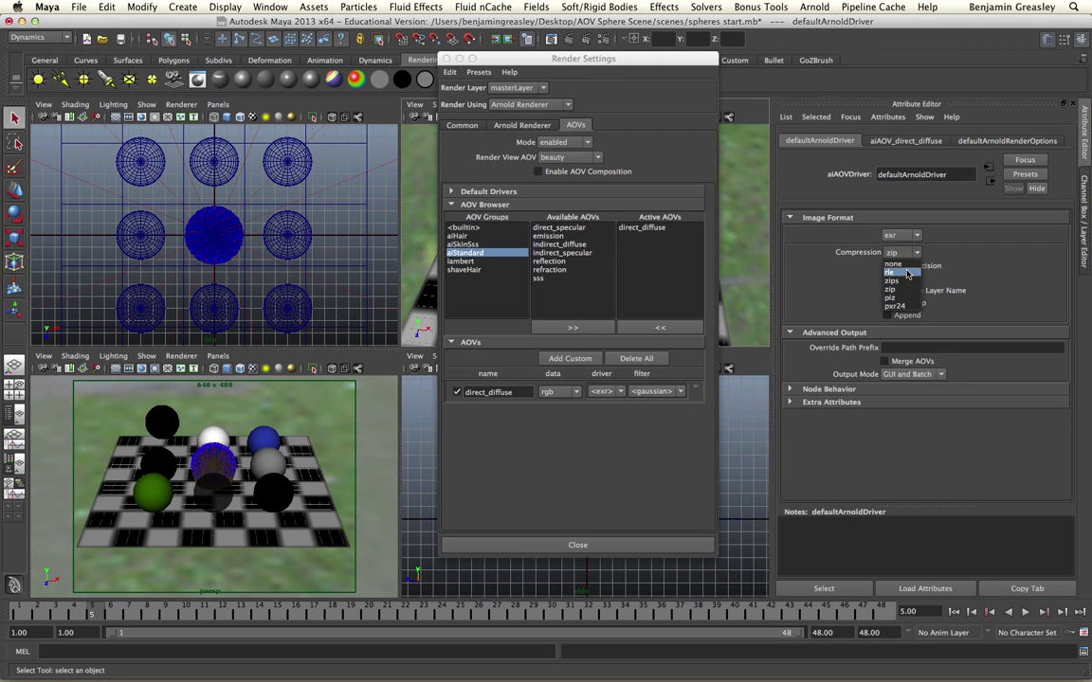
{"action": "left_click", "coordinate": [913, 254]}
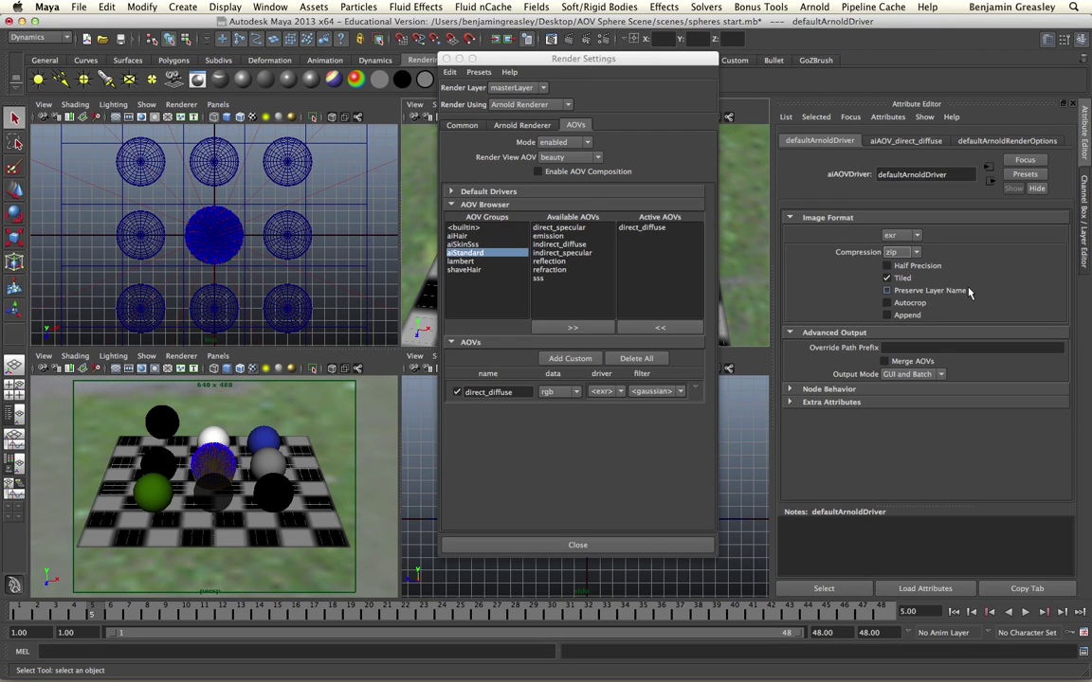
{"action": "left_click", "coordinate": [912, 303]}
{"action": "left_click", "coordinate": [908, 303]}
{"action": "left_click", "coordinate": [908, 347]}
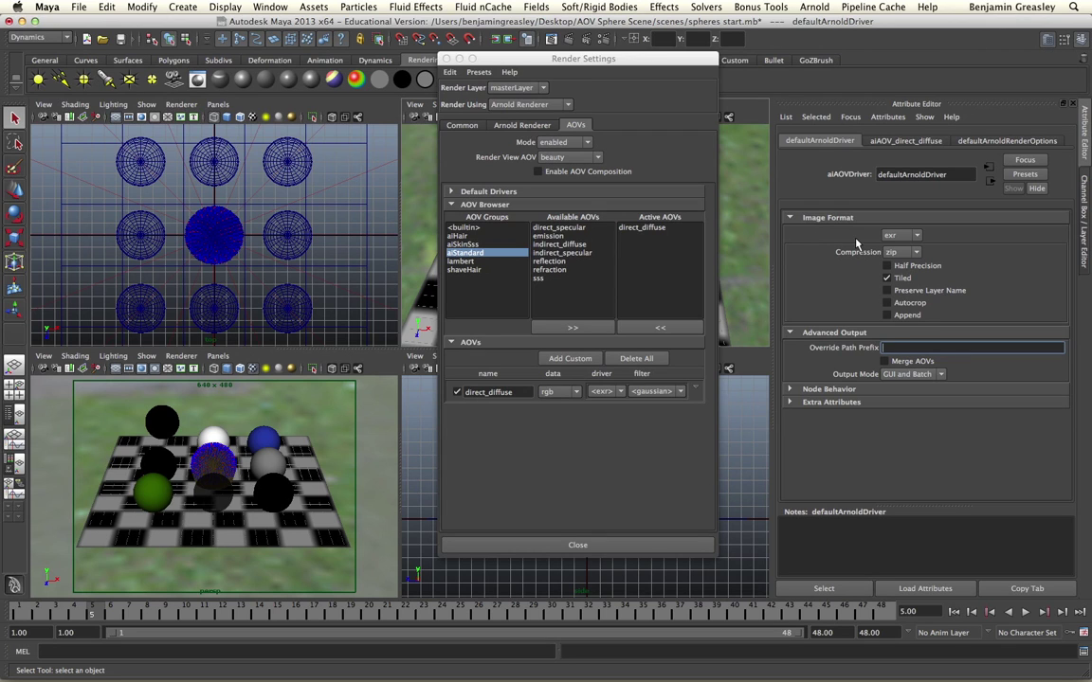
Step: Enable Merge AOVs for the default exr driver and review its output mode choices, keeping GUI and Batch
{"action": "left_click", "coordinate": [895, 365]}
{"action": "left_click", "coordinate": [937, 377]}
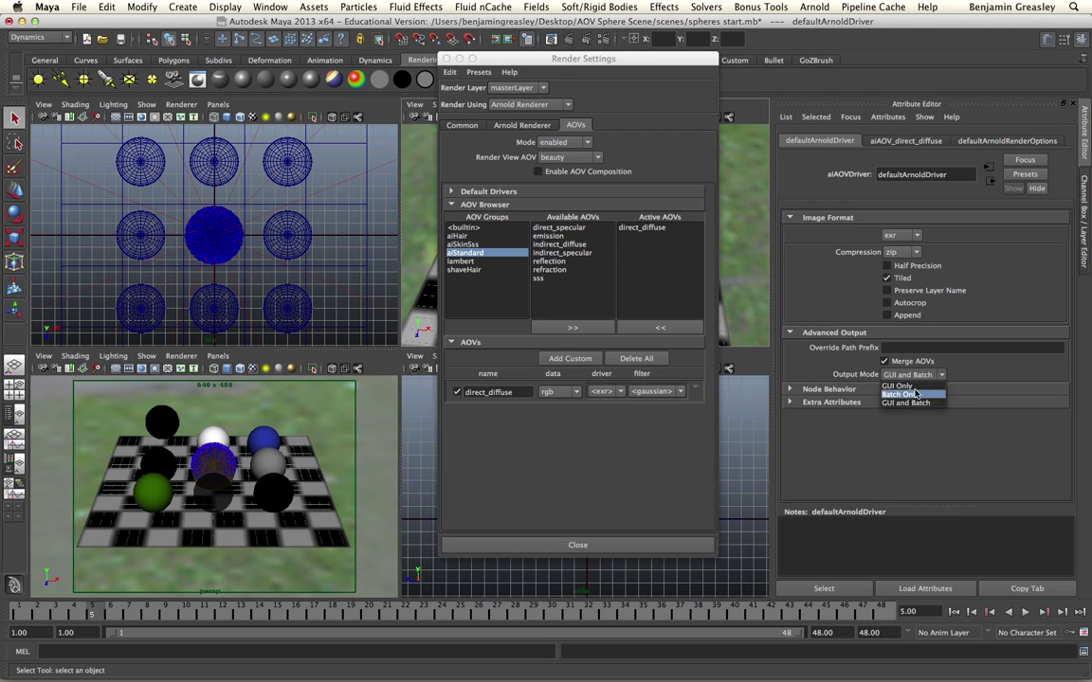
{"action": "left_click", "coordinate": [935, 377]}
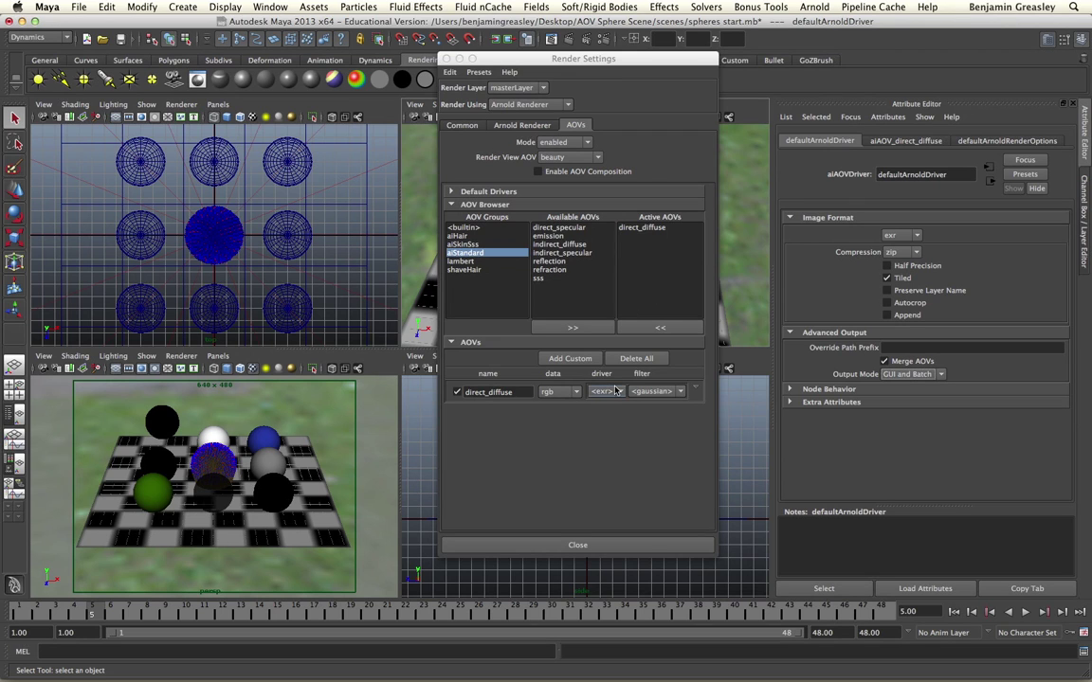
Step: Open the filter settings of the direct_diffuse AOV to examine its filter type and width
{"action": "left_click", "coordinate": [695, 391]}
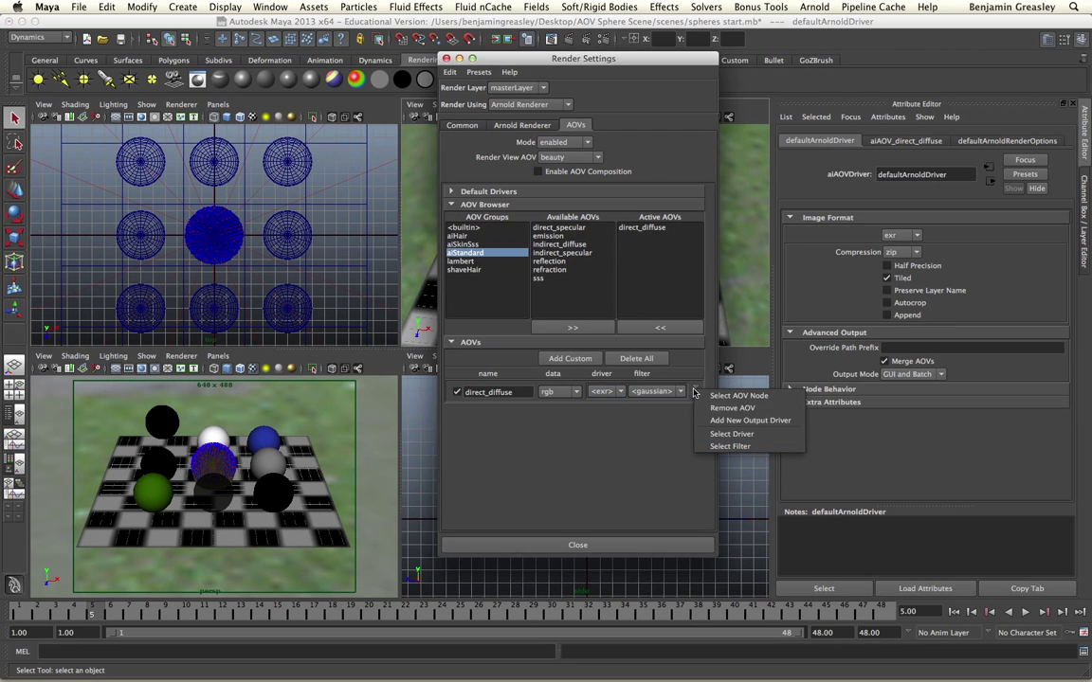
{"action": "left_click", "coordinate": [735, 446]}
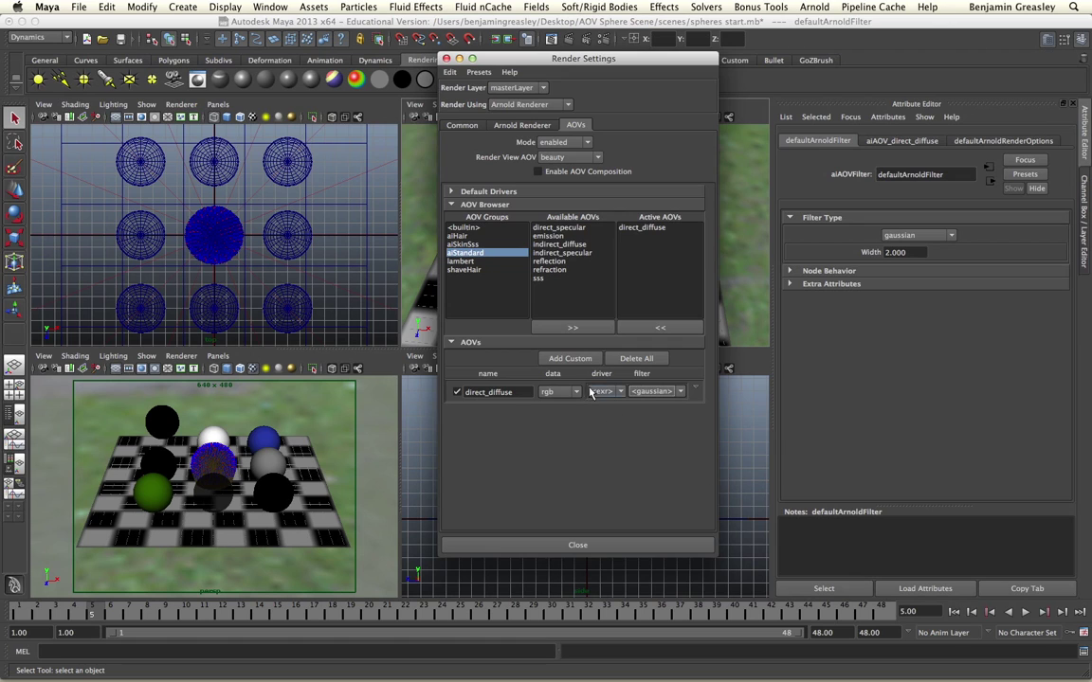
Step: Add a second output driver to the direct_diffuse AOV, using the jpeg format and the closest filter
{"action": "left_click", "coordinate": [696, 390]}
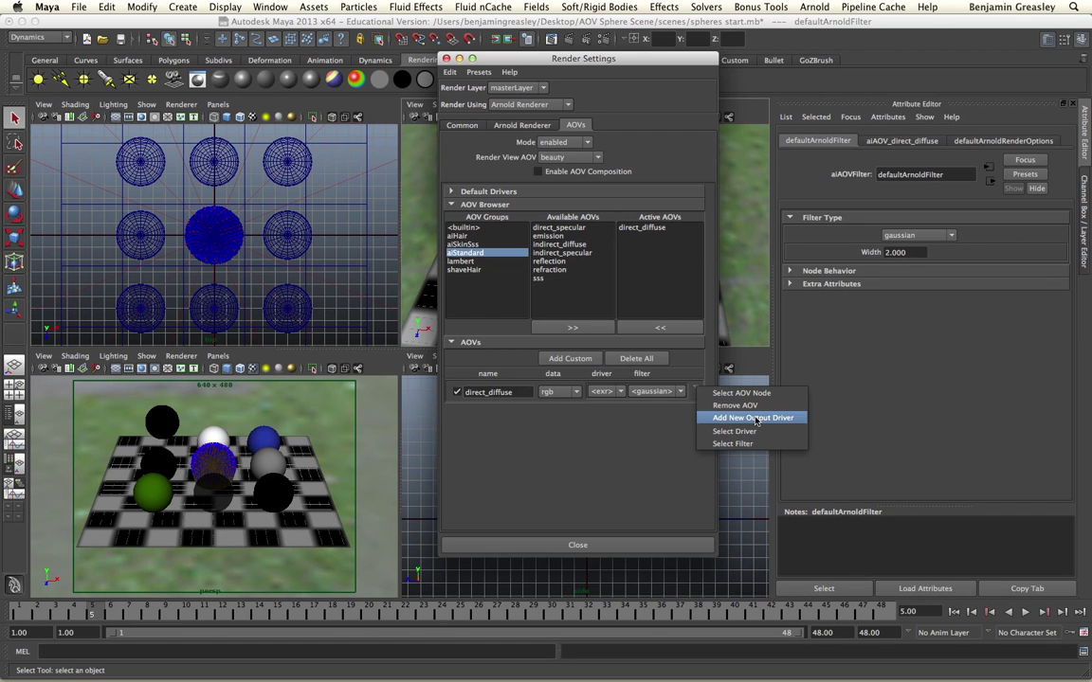
{"action": "left_click", "coordinate": [756, 419]}
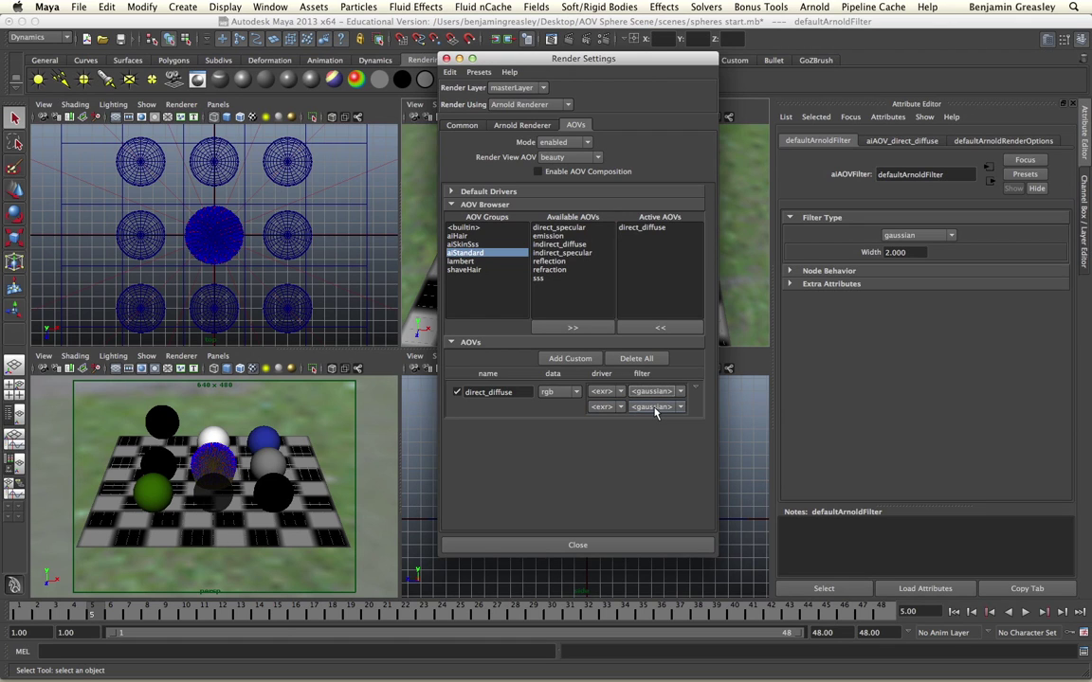
{"action": "left_click", "coordinate": [614, 407]}
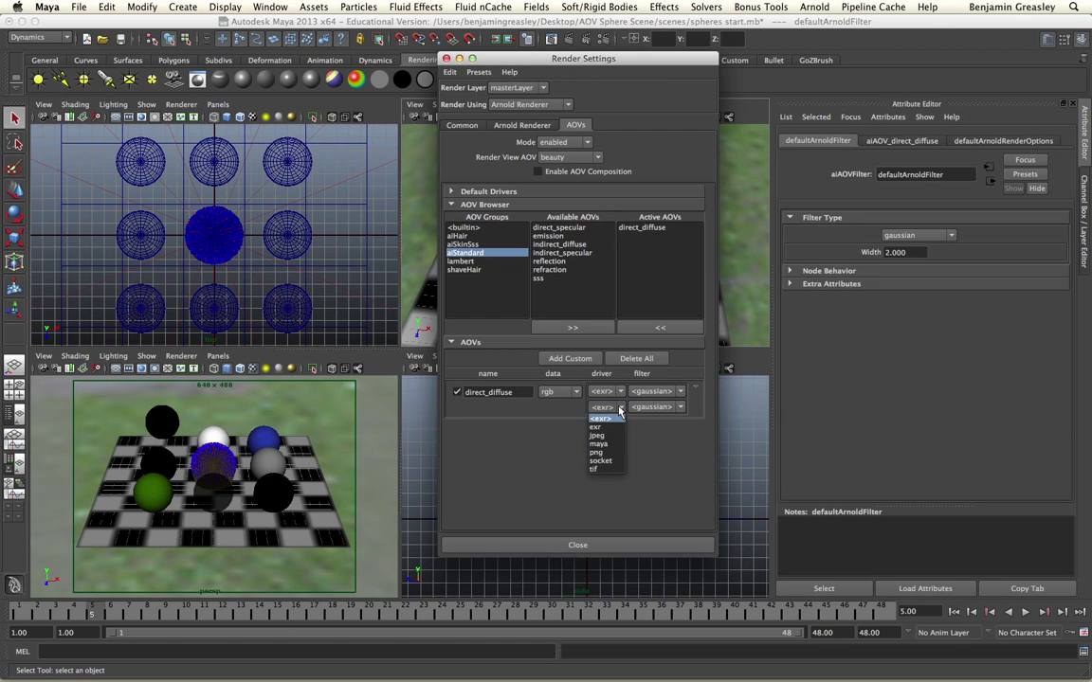
{"action": "left_click", "coordinate": [617, 435]}
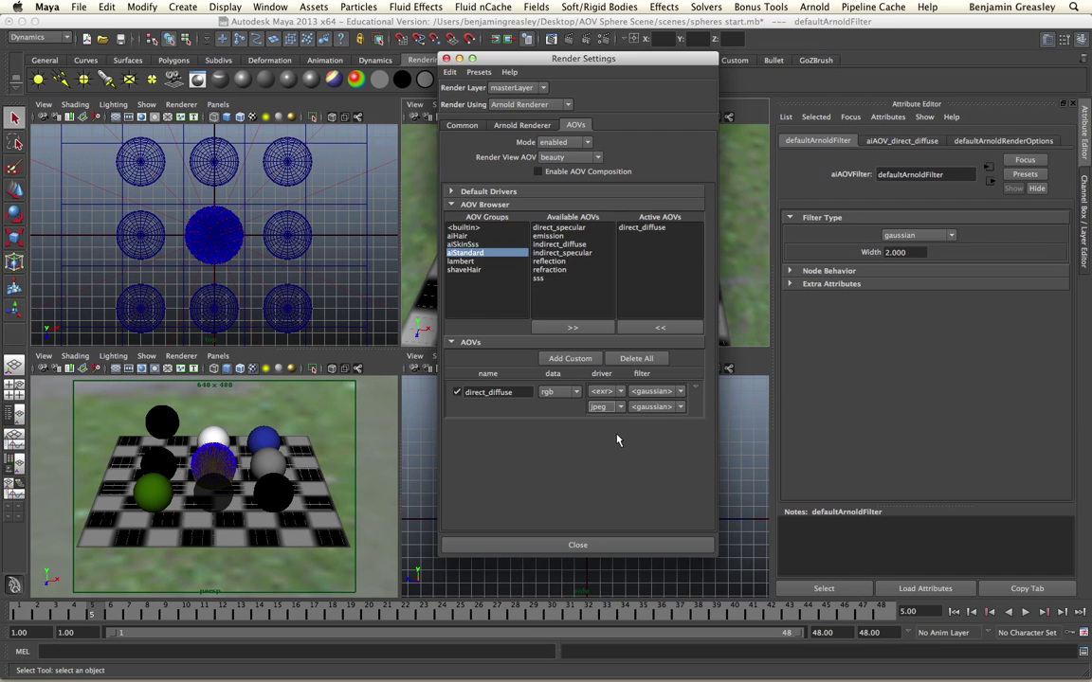
{"action": "left_click", "coordinate": [682, 411]}
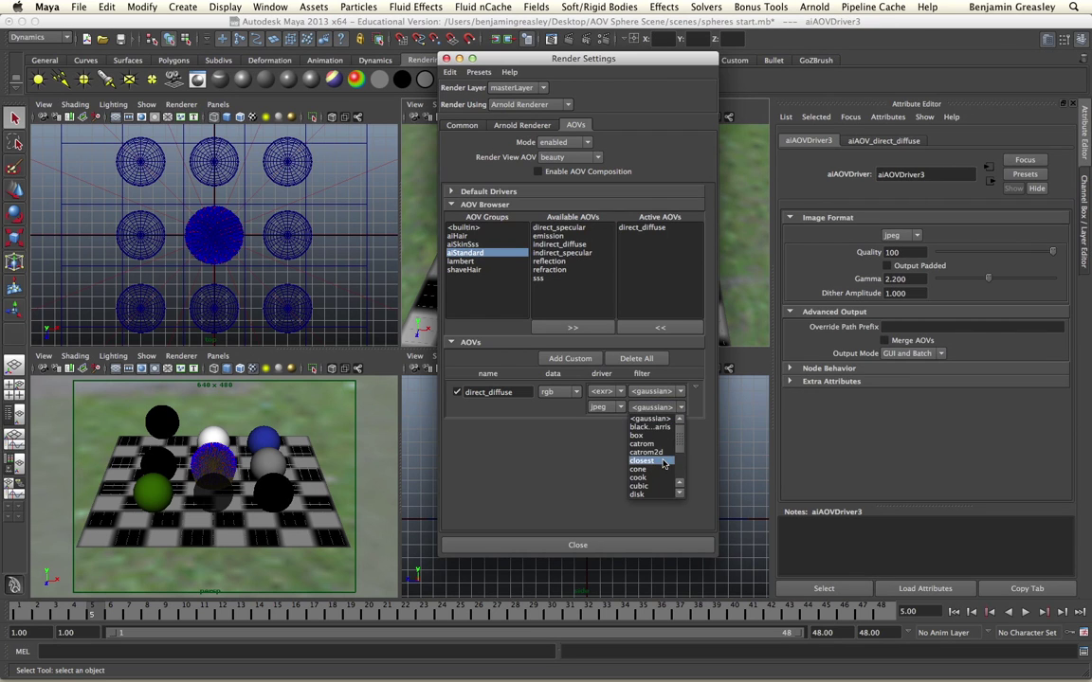
{"action": "left_click", "coordinate": [662, 458]}
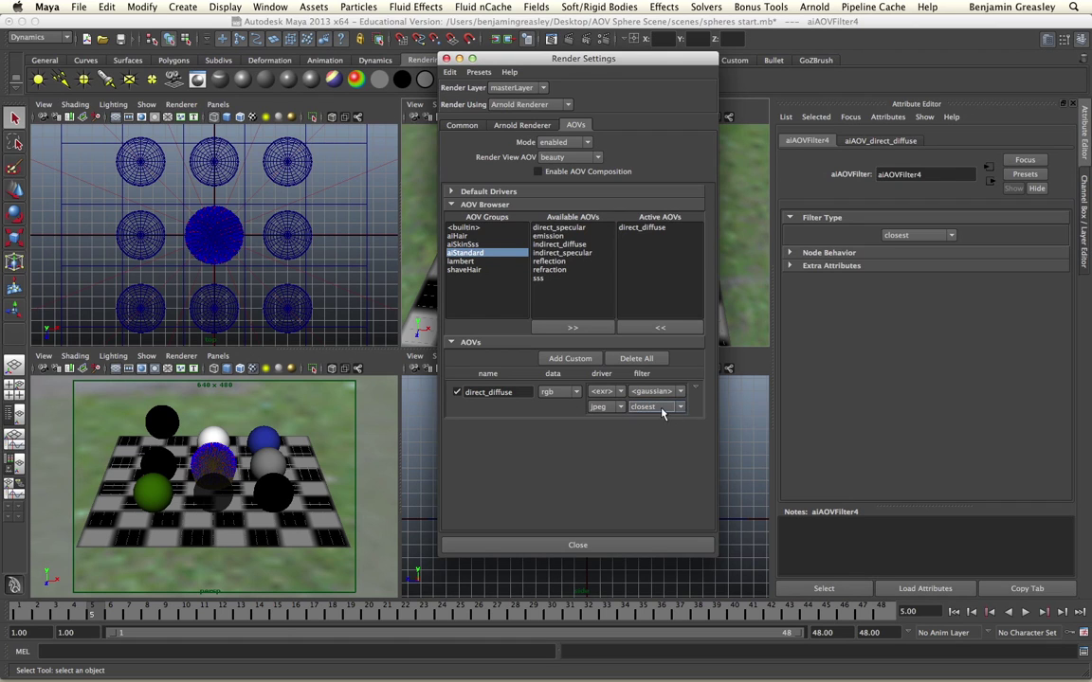
Step: Remove the second output driver from the direct_diffuse AOV and show the attributes of its AOV node
{"action": "left_click", "coordinate": [696, 388]}
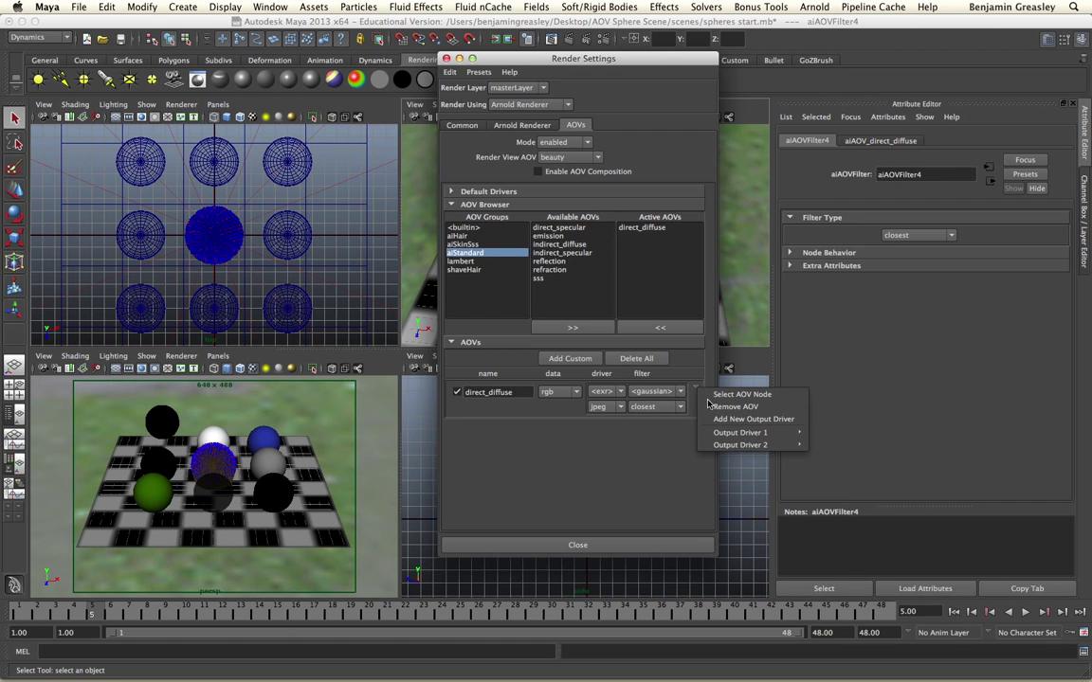
{"action": "left_click", "coordinate": [744, 445]}
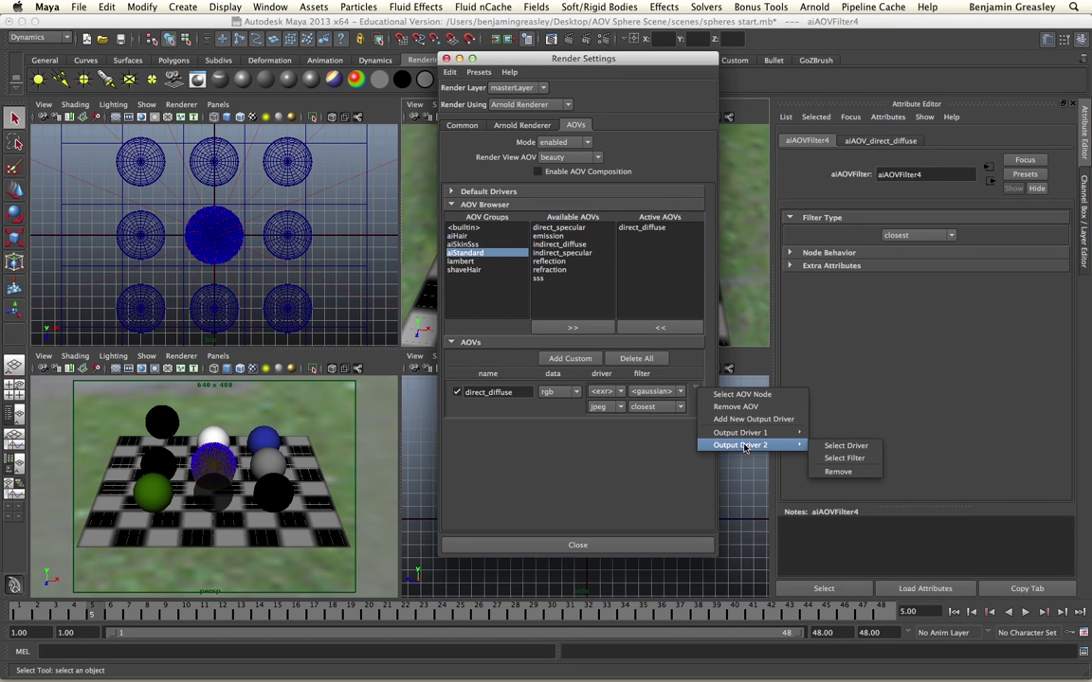
{"action": "left_click", "coordinate": [840, 472]}
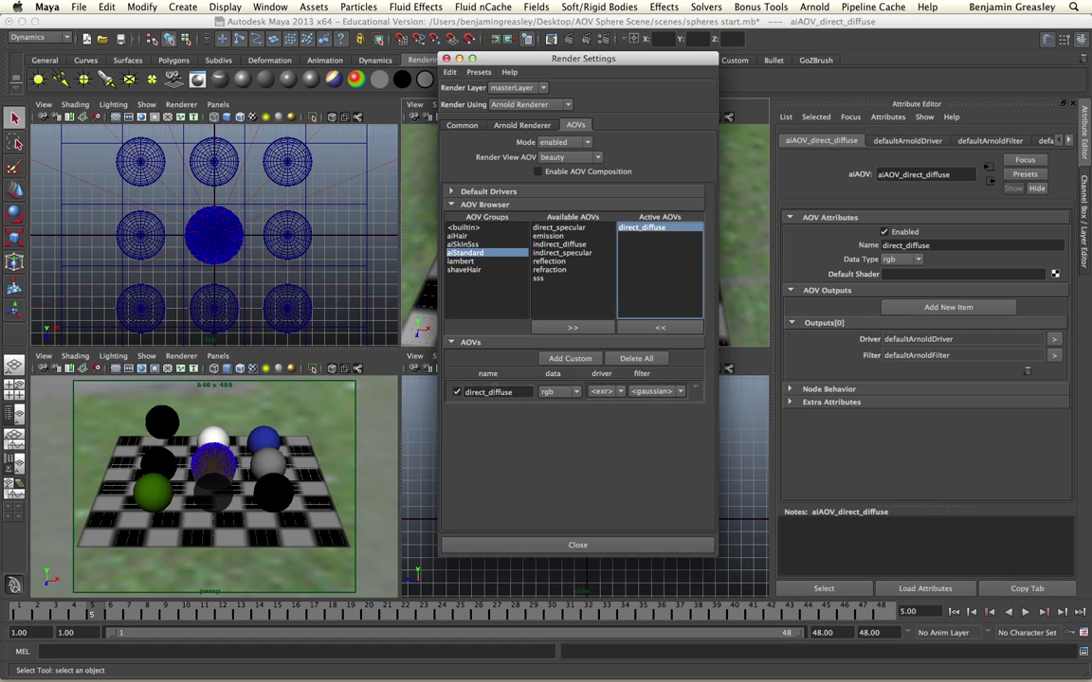
{"action": "left_click", "coordinate": [694, 390]}
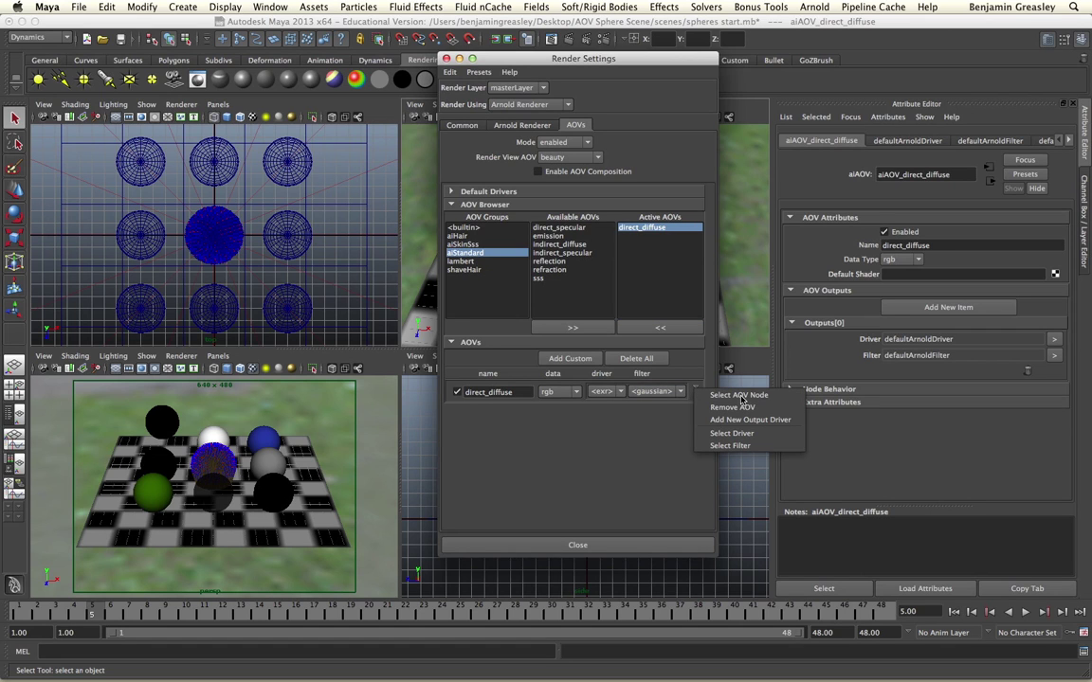
{"action": "left_click", "coordinate": [740, 396]}
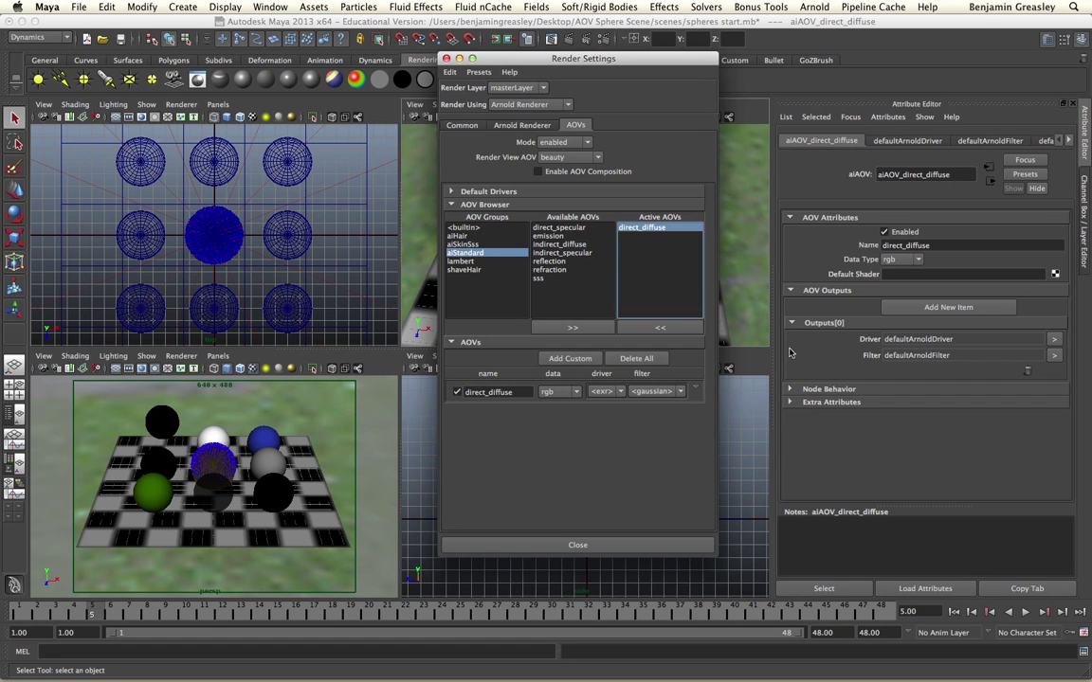
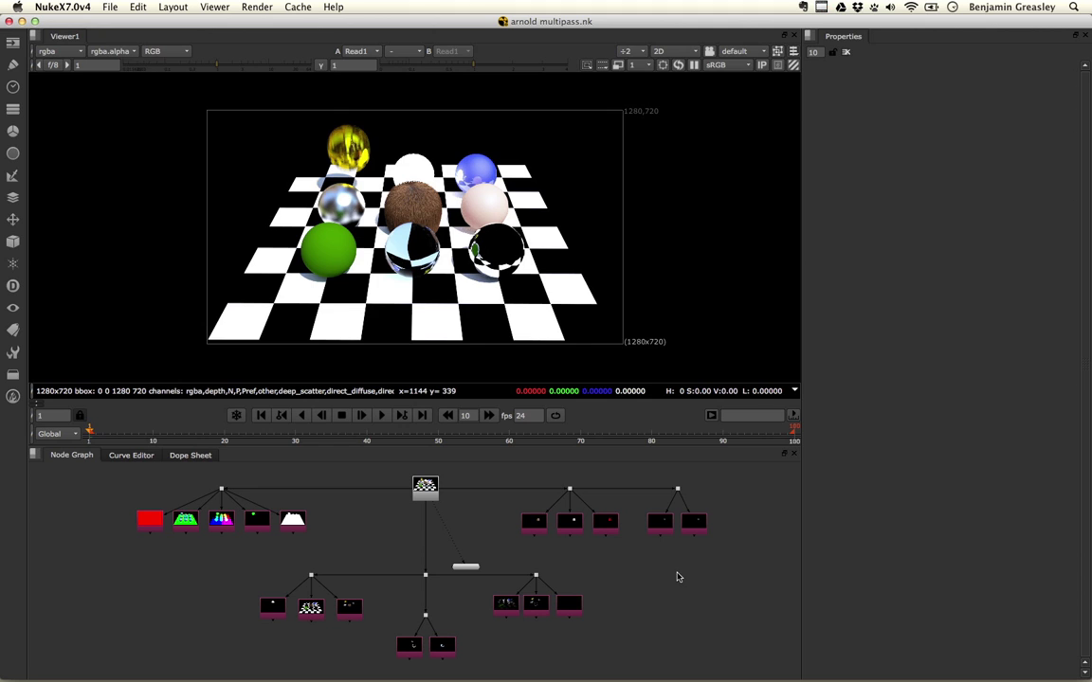
Step: In Nuke, feed the Direct_Diffuse node into Viewer1, place Viewer1 below the Reflection and Refraction nodes, and examine the pass enlarged
{"action": "key", "text": "space"}
{"action": "middle_click_drag", "start_coordinate": [644, 588], "coordinate": [724, 410]}
{"action": "scroll", "coordinate": [499, 453], "scroll_direction": "up", "scroll_amount": 5}
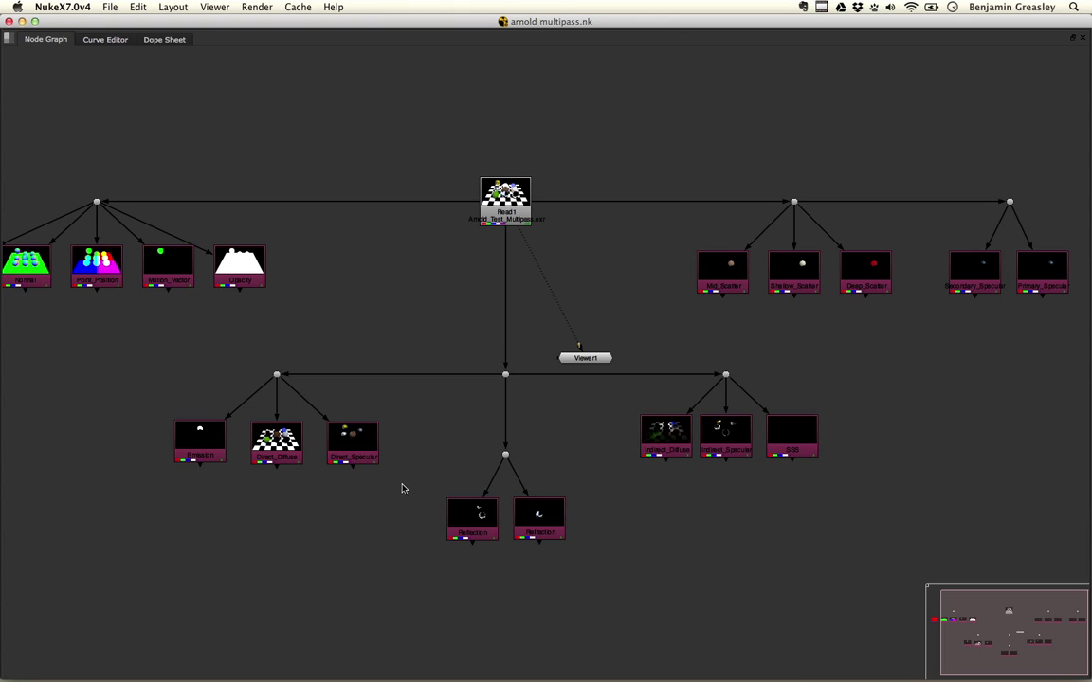
{"action": "left_click", "coordinate": [275, 438]}
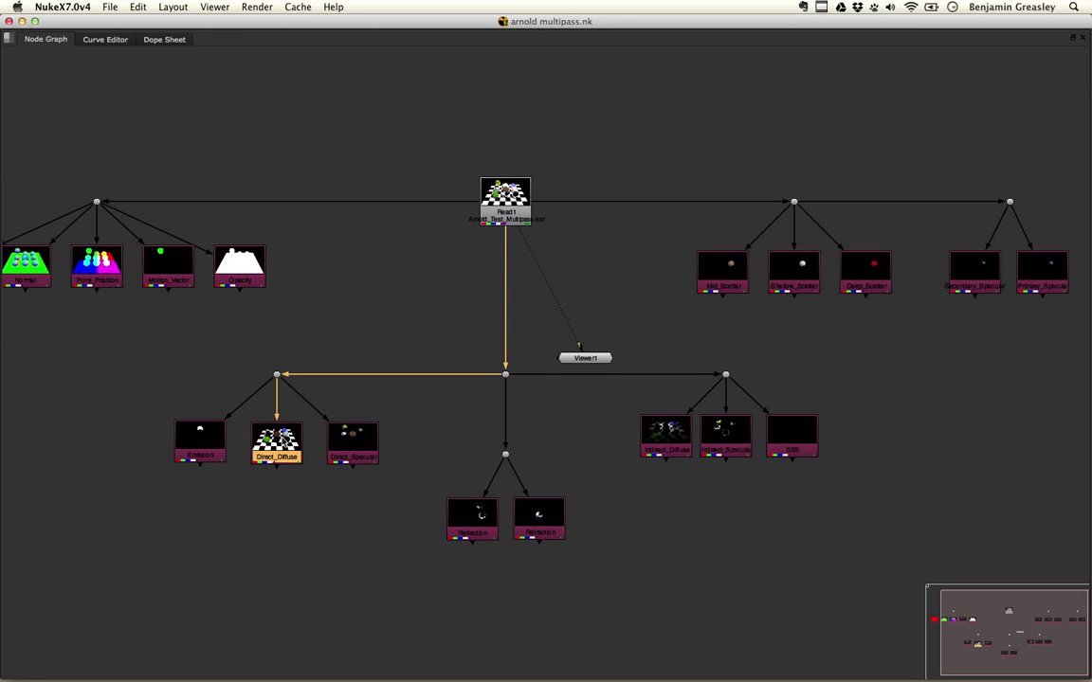
{"action": "key", "text": "1"}
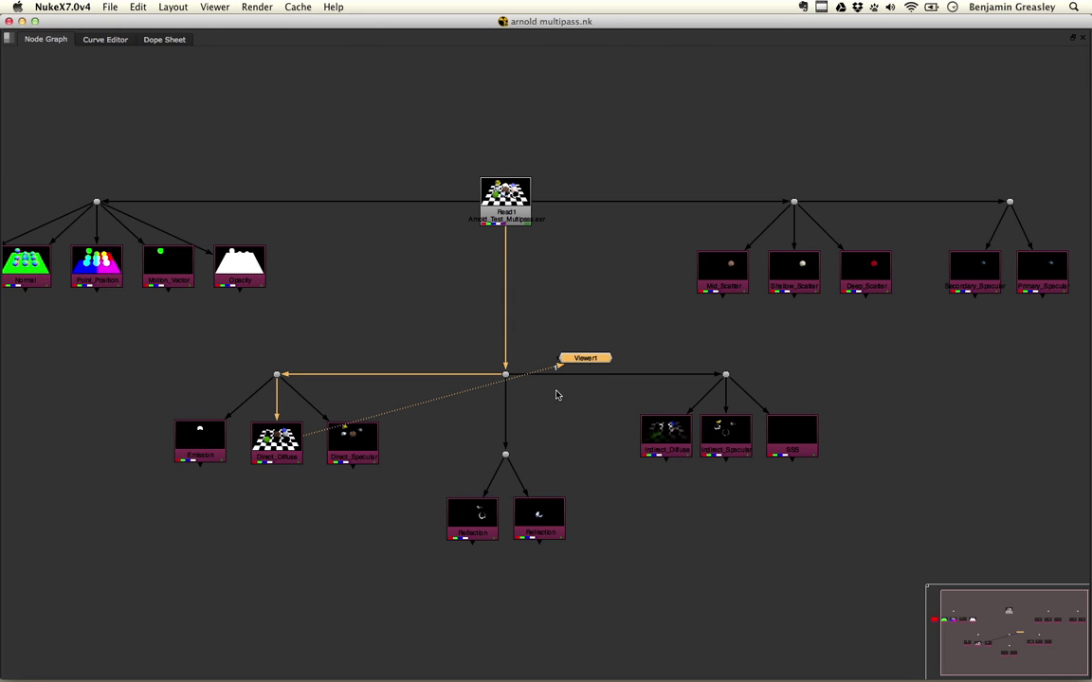
{"action": "left_click_drag", "start_coordinate": [583, 358], "coordinate": [502, 626]}
{"action": "key", "text": "space"}
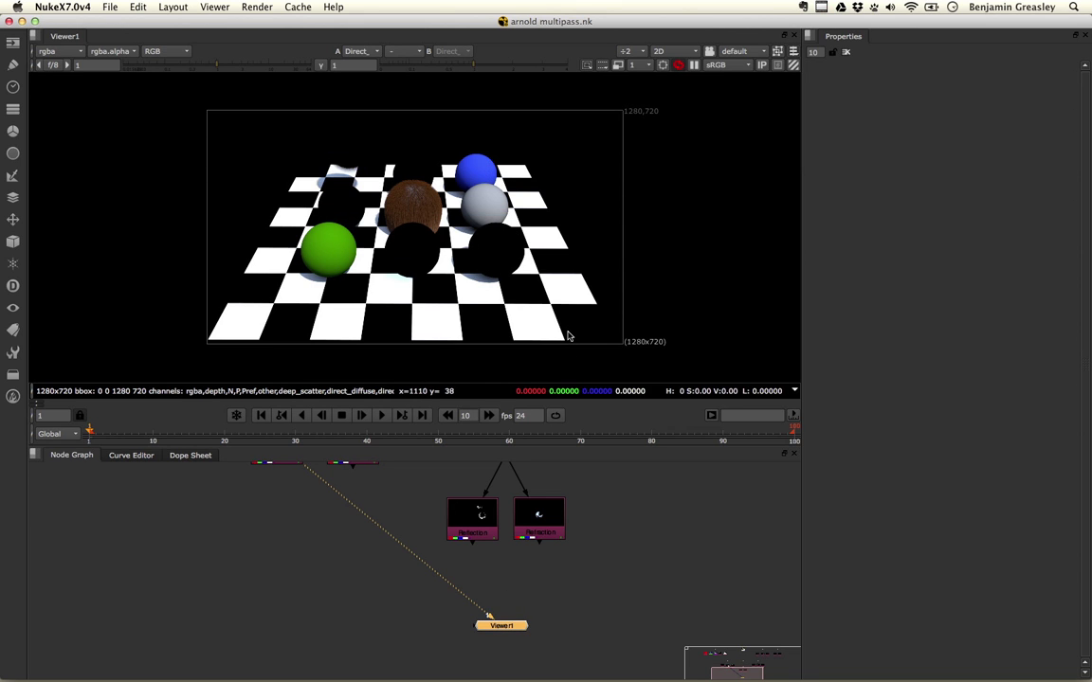
{"action": "key", "text": "space"}
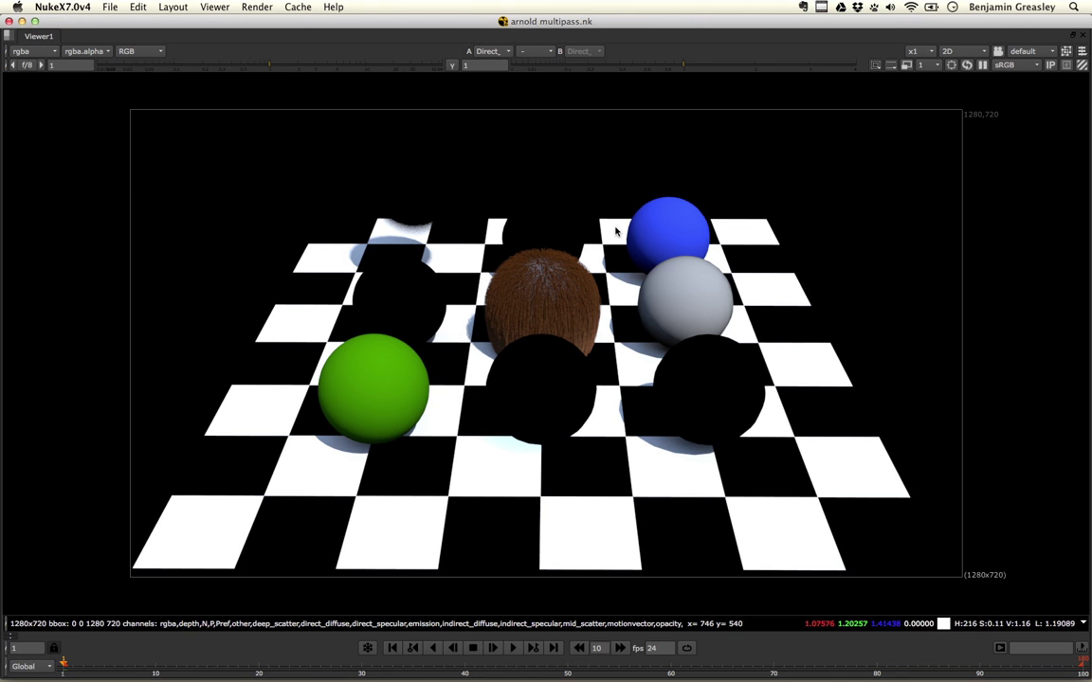
{"action": "key", "text": "space"}
Step: Switch back to Maya and add direct_specular from the aiStandard group to the active AOVs
{"action": "key", "text": "super+Tab"}
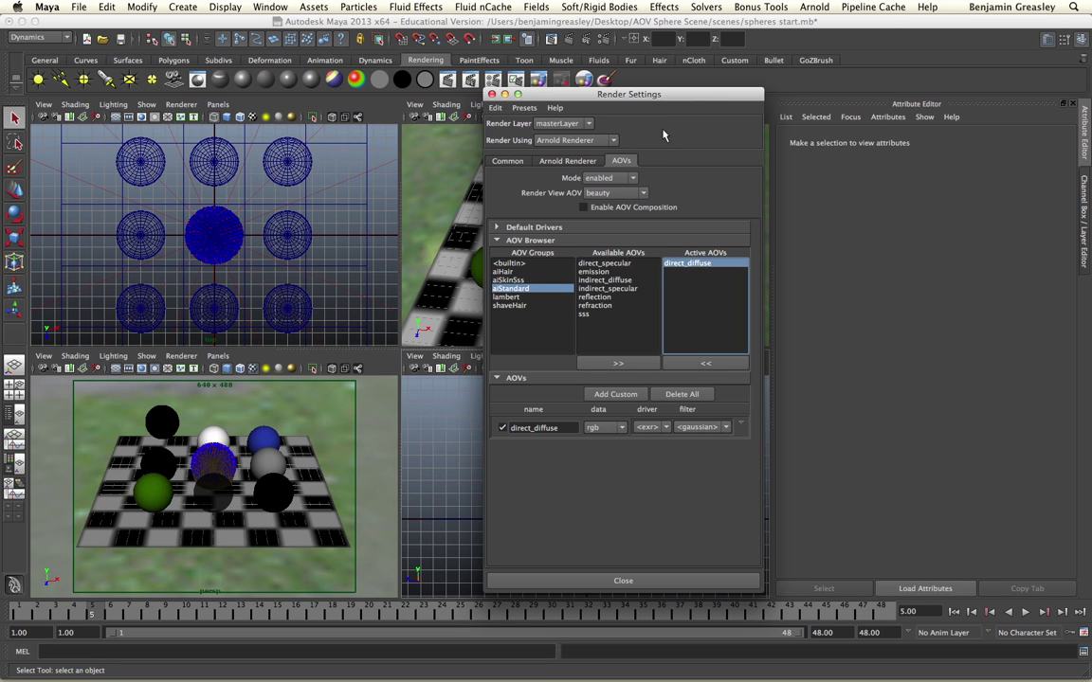
{"action": "left_click", "coordinate": [614, 265]}
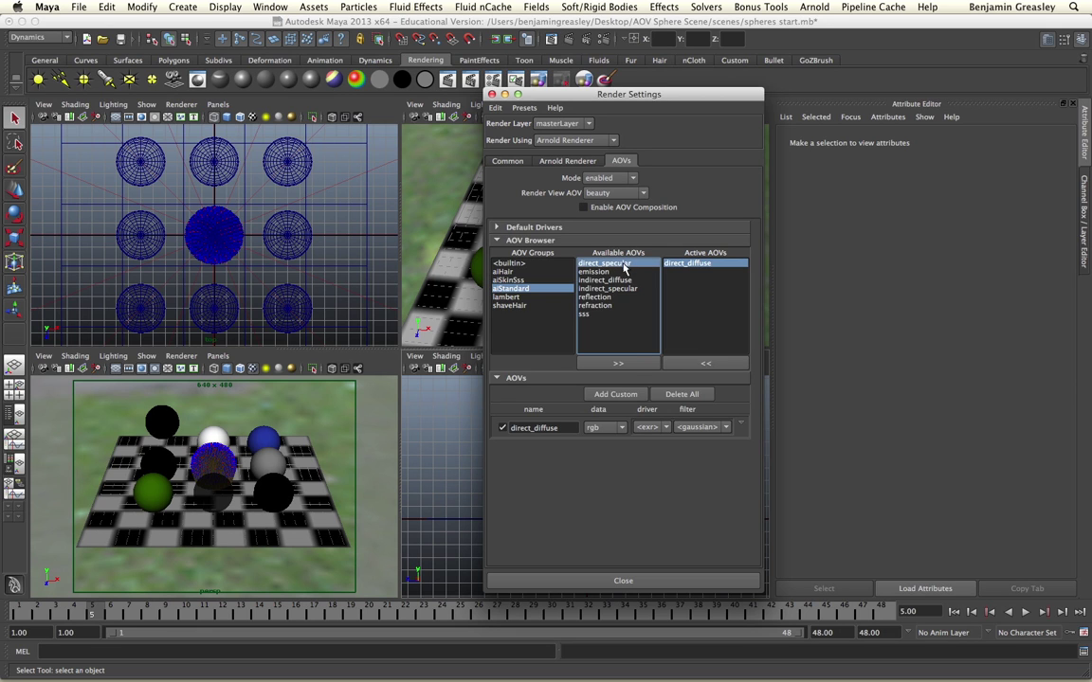
{"action": "left_click", "coordinate": [629, 366]}
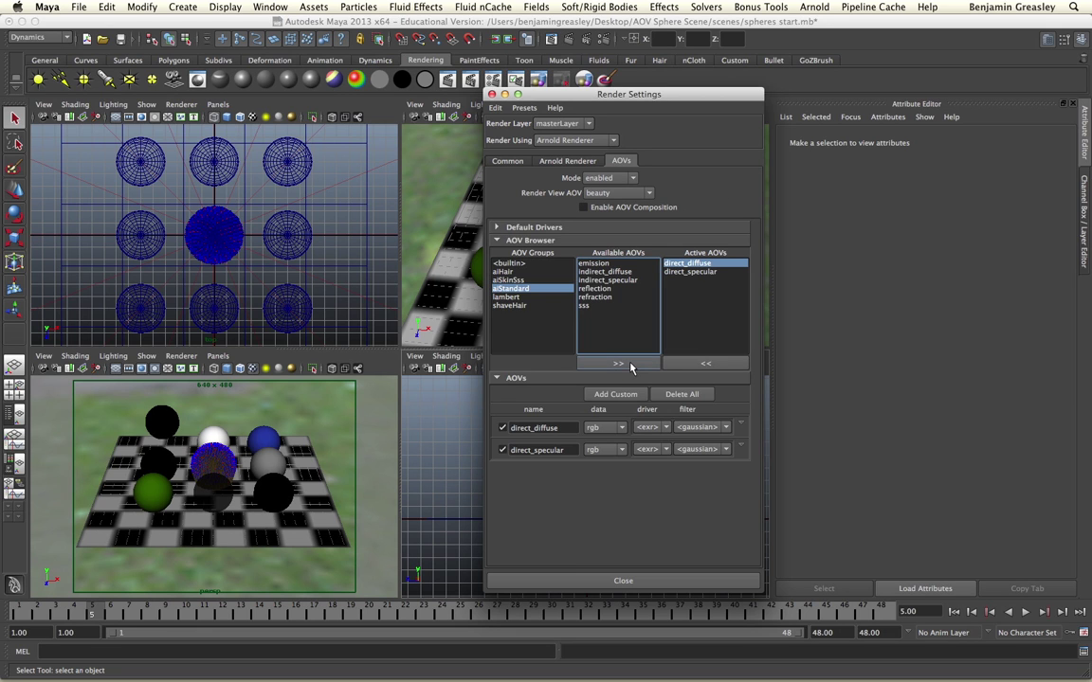
Step: Open the output driver settings of the direct_specular AOV to check its image format and merge option
{"action": "left_click", "coordinate": [702, 272]}
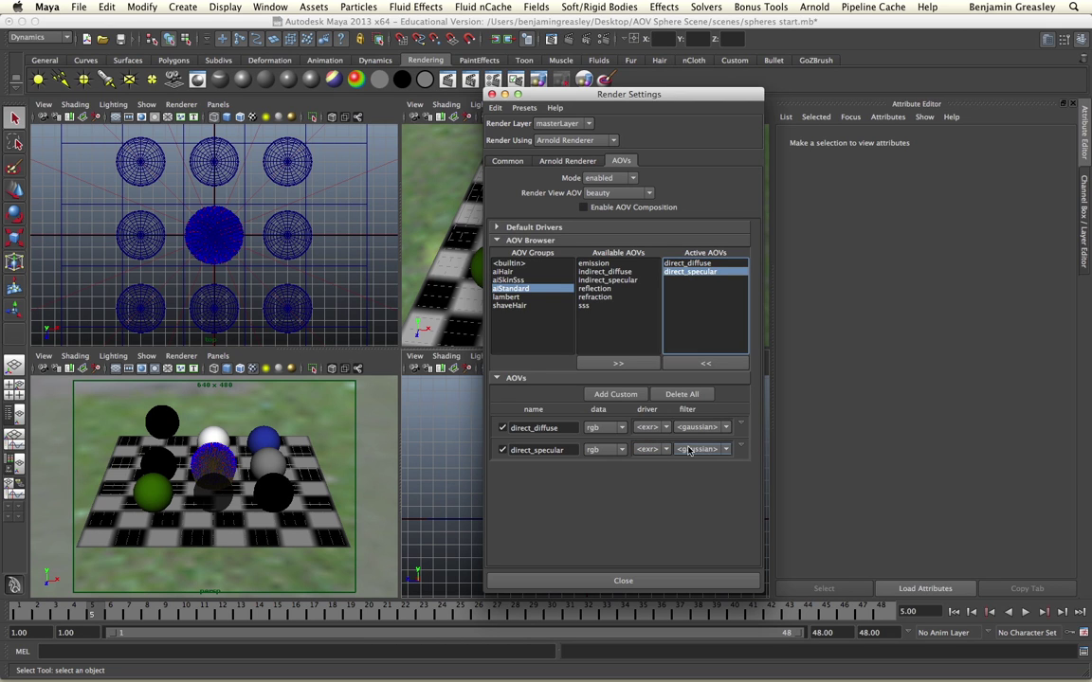
{"action": "left_click", "coordinate": [740, 450]}
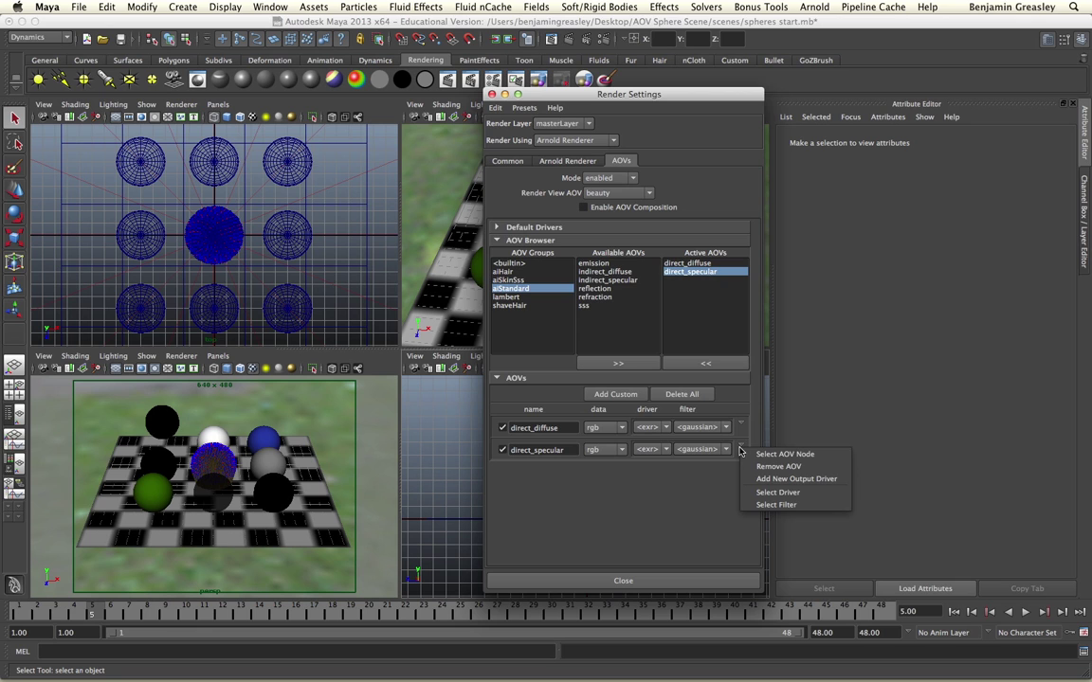
{"action": "left_click", "coordinate": [786, 493]}
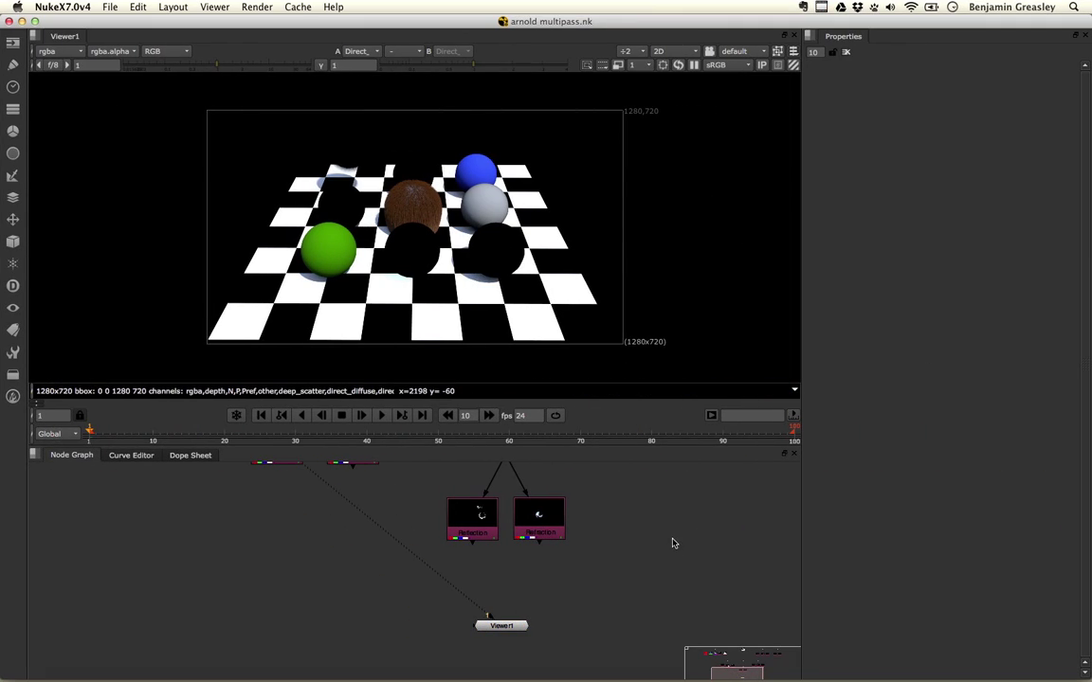
Step: In Nuke, feed the Direct_Specular node into the viewer and examine the specular pass enlarged
{"action": "key", "text": "space"}
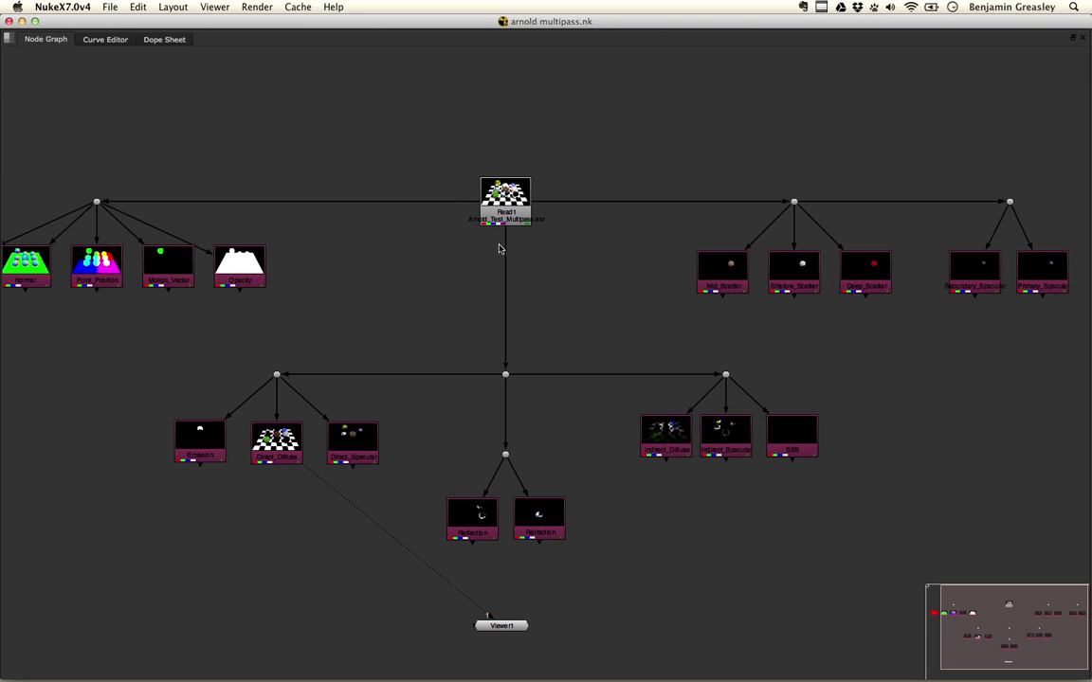
{"action": "scroll", "coordinate": [426, 428], "scroll_direction": "up", "scroll_amount": 5}
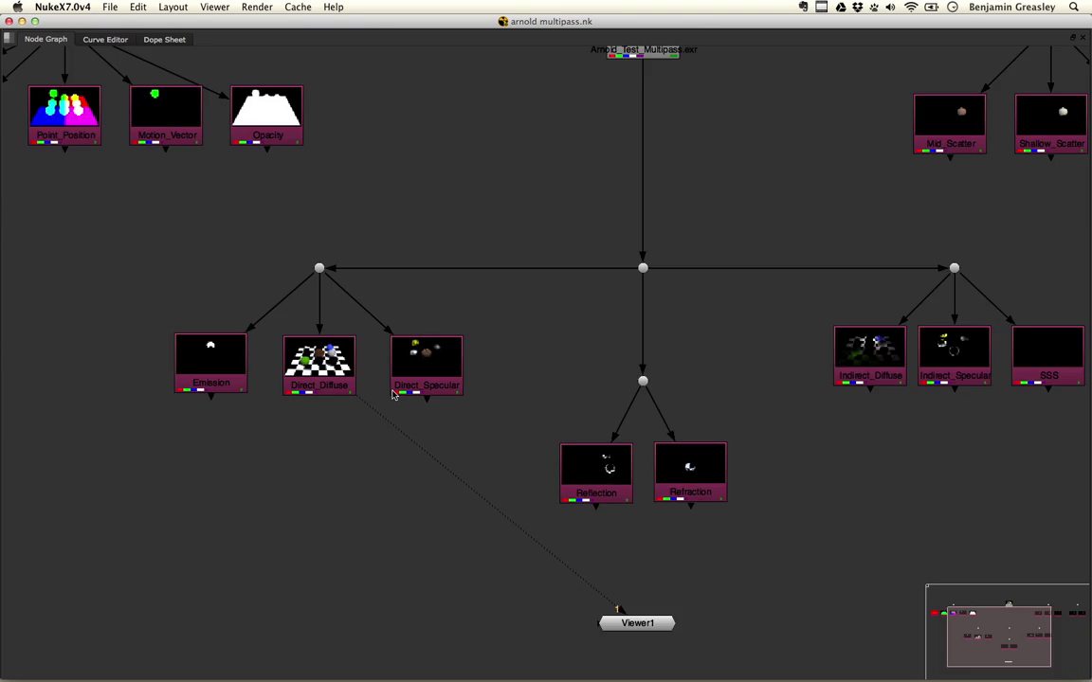
{"action": "scroll", "coordinate": [393, 395], "scroll_direction": "up", "scroll_amount": 4}
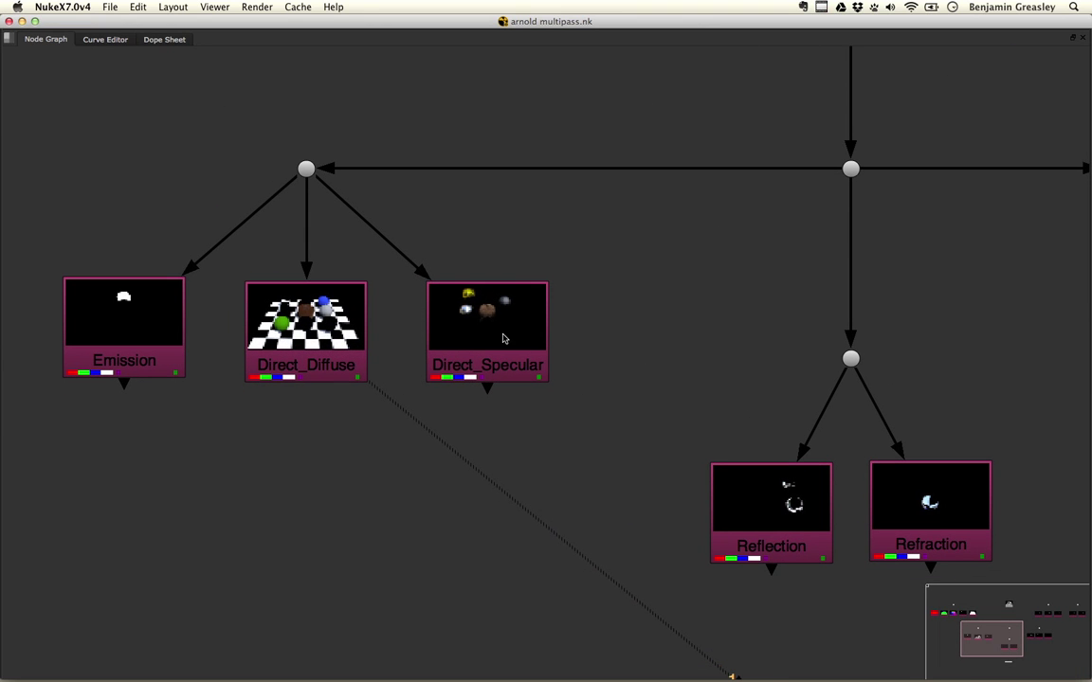
{"action": "left_click", "coordinate": [492, 334]}
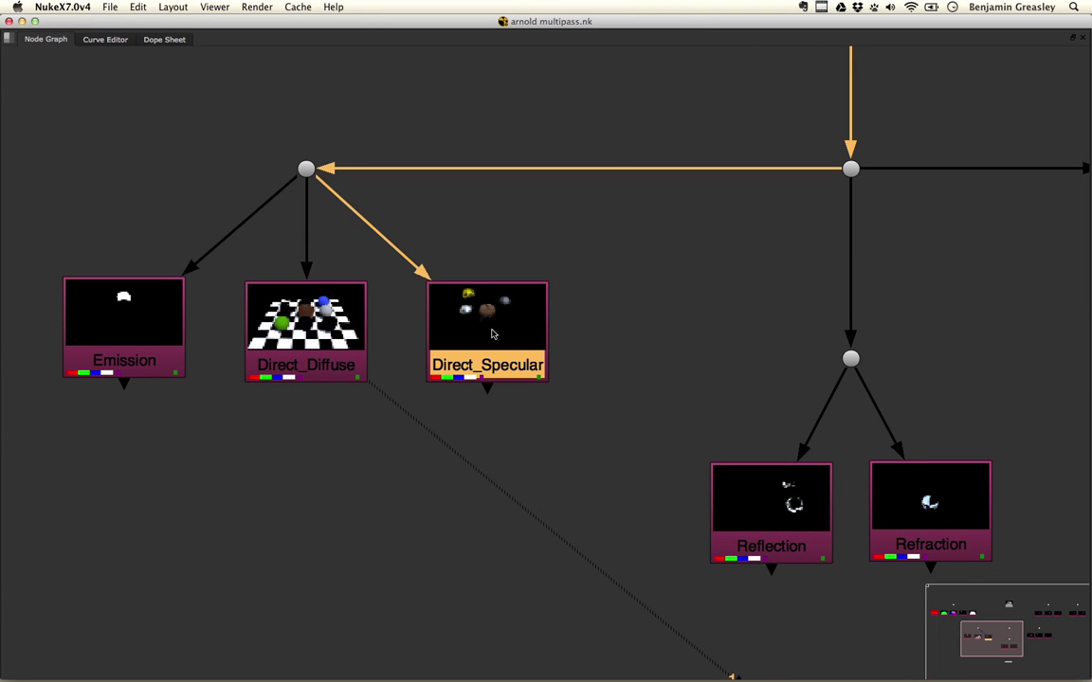
{"action": "key", "text": "1"}
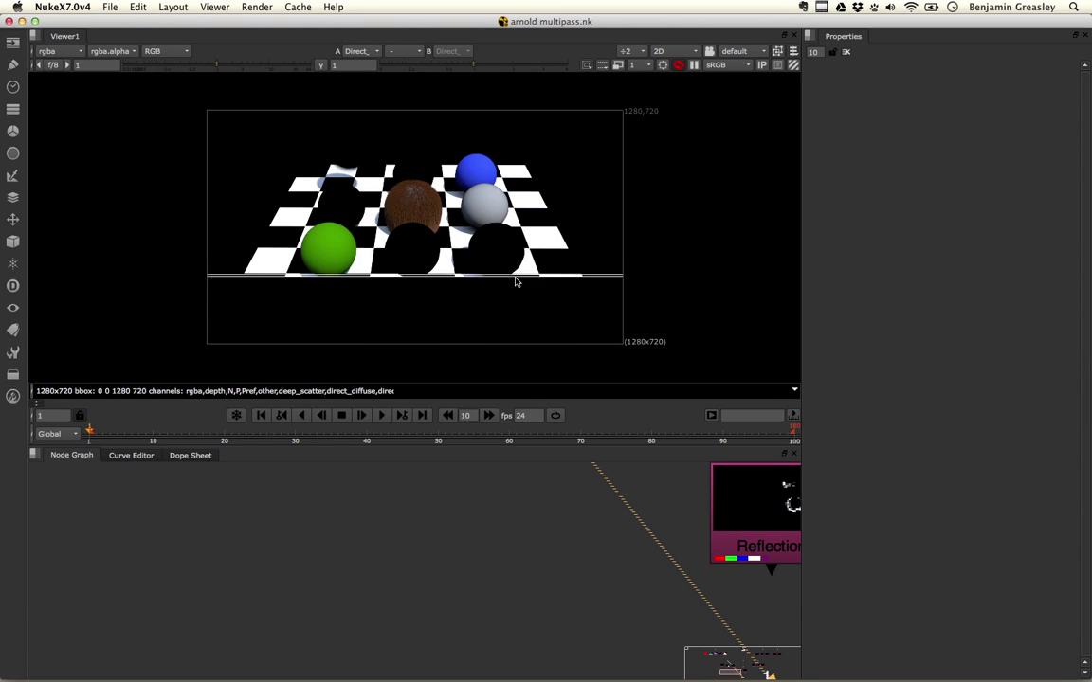
{"action": "key", "text": "space"}
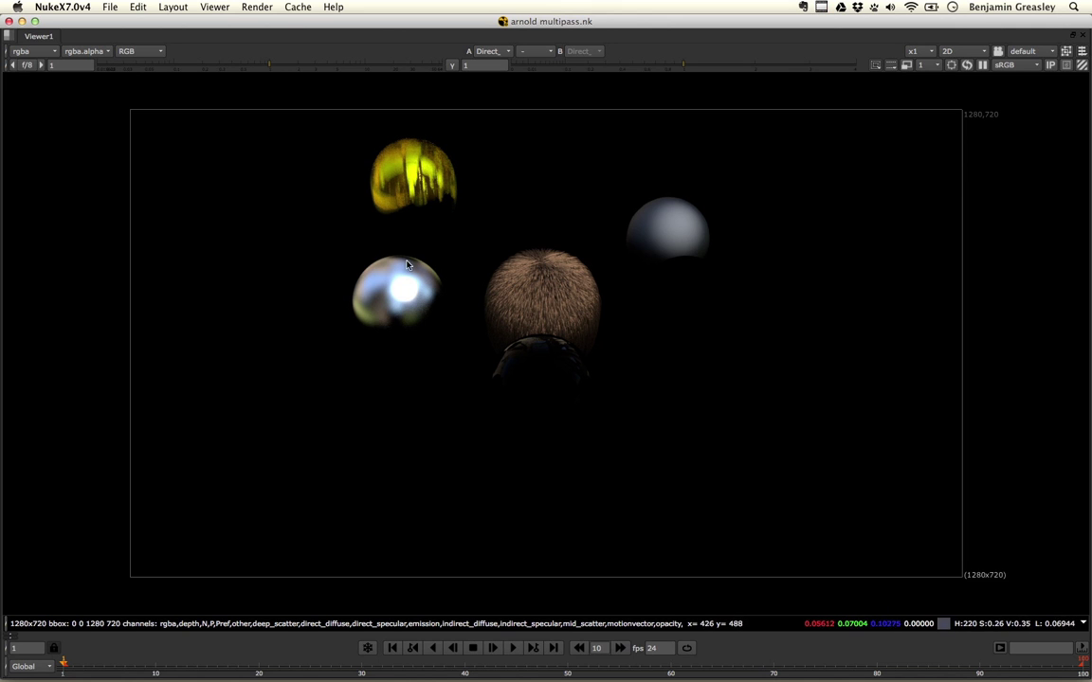
Step: Switch to Maya and add indirect_diffuse and indirect_specular from the aiStandard group to the active AOVs
{"action": "key", "text": "super+Tab"}
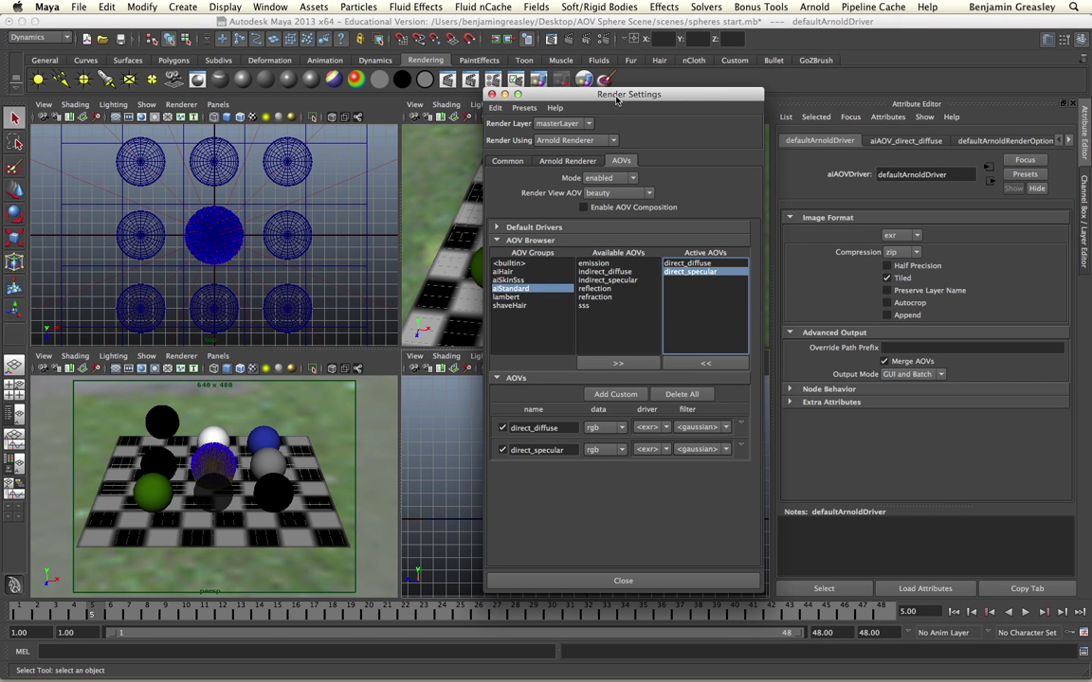
{"action": "left_click", "coordinate": [608, 273]}
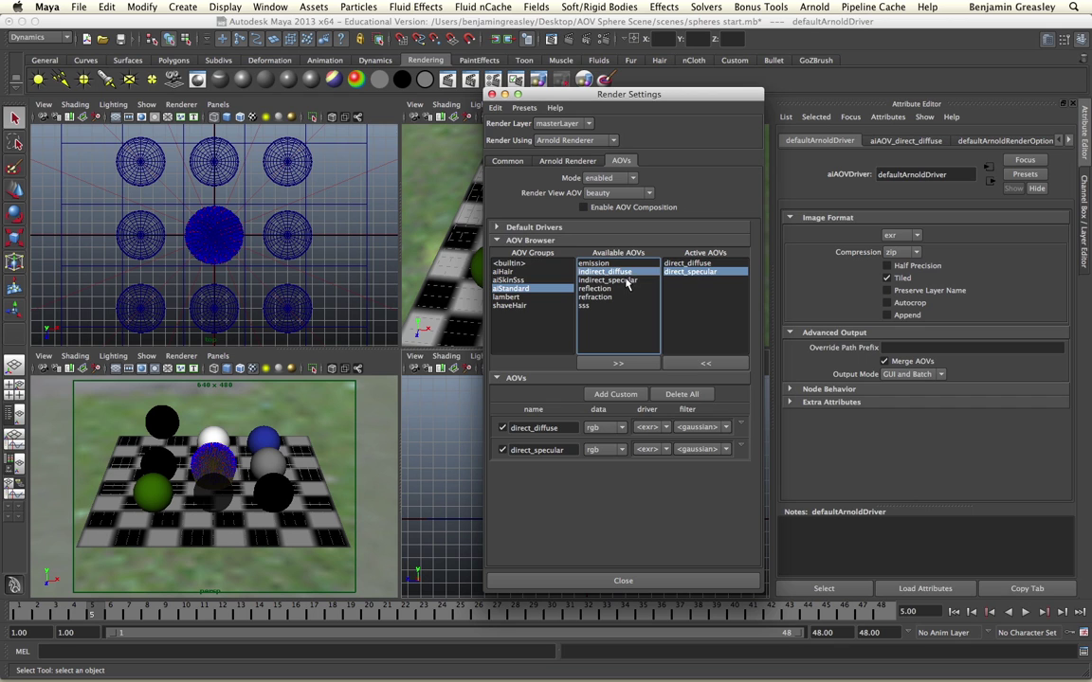
{"action": "left_click", "coordinate": [624, 281], "text": "shift"}
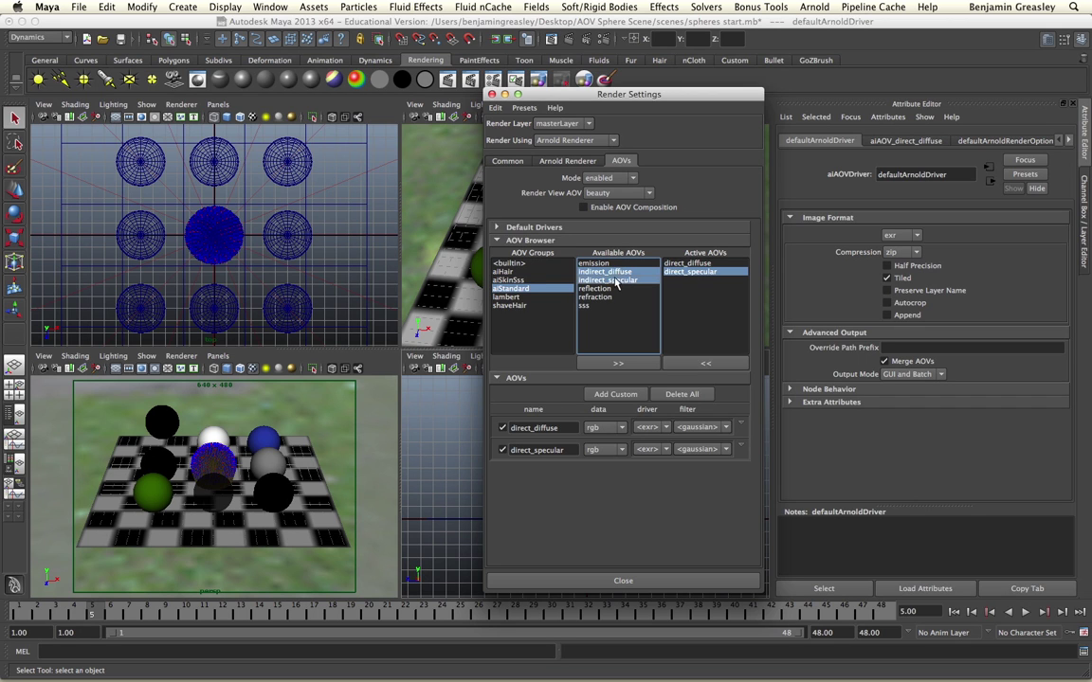
{"action": "left_click", "coordinate": [619, 364]}
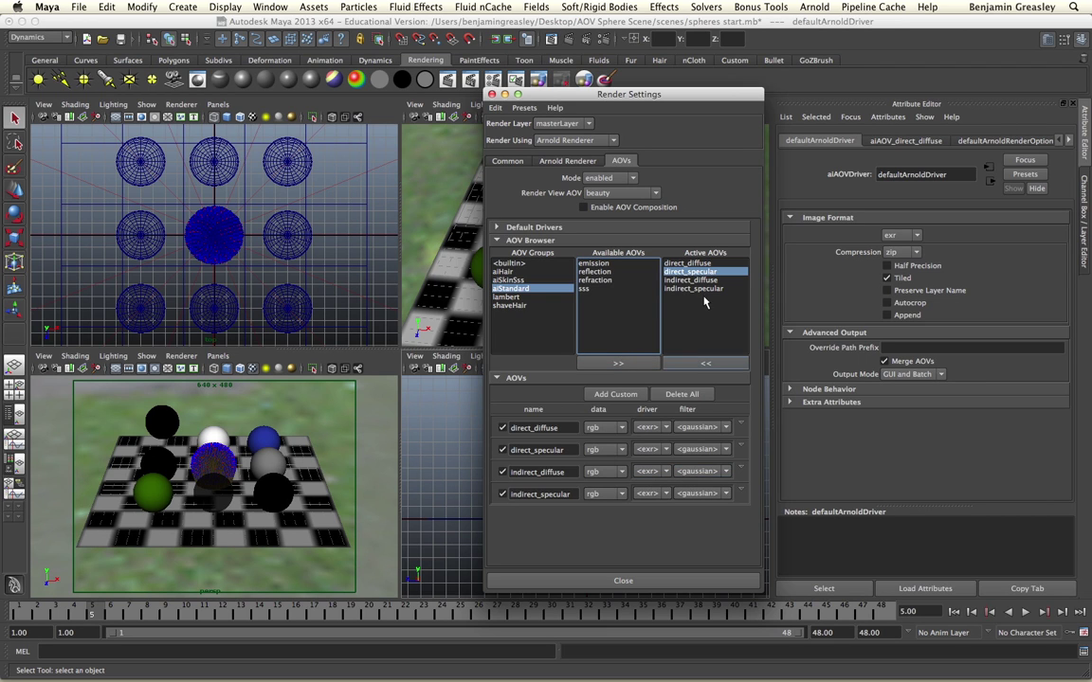
Step: In Nuke, feed the Indirect_Diffuse node into the viewer and examine the indirect diffuse pass
{"action": "key", "text": "ctrl+Right"}
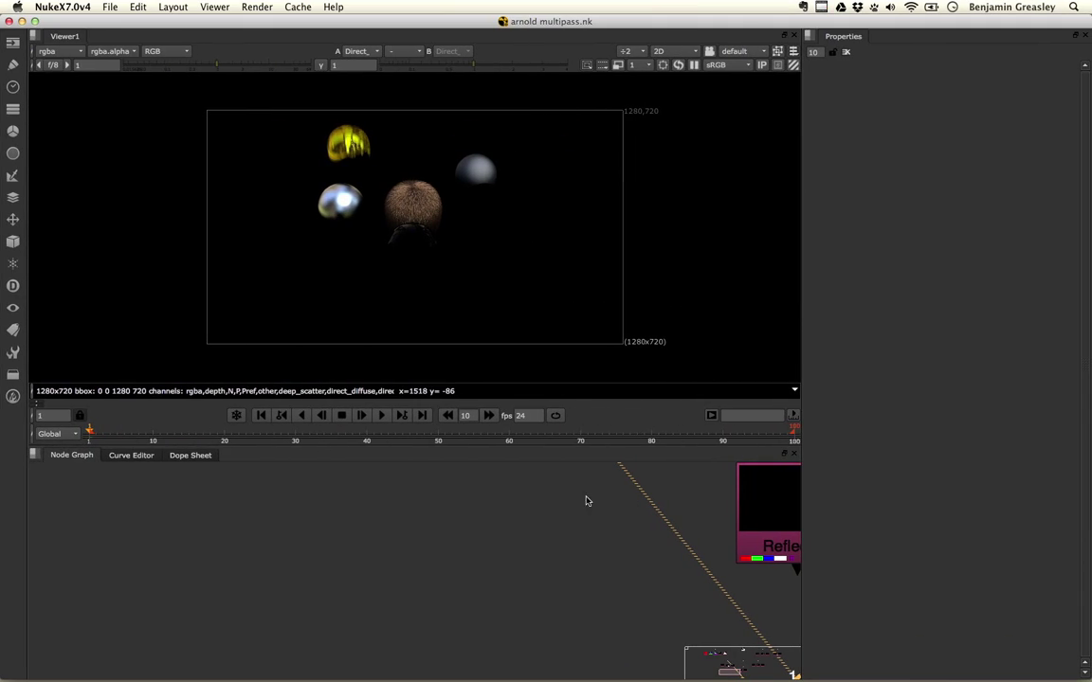
{"action": "key", "text": "space"}
{"action": "scroll", "coordinate": [534, 452], "scroll_direction": "down", "scroll_amount": 4}
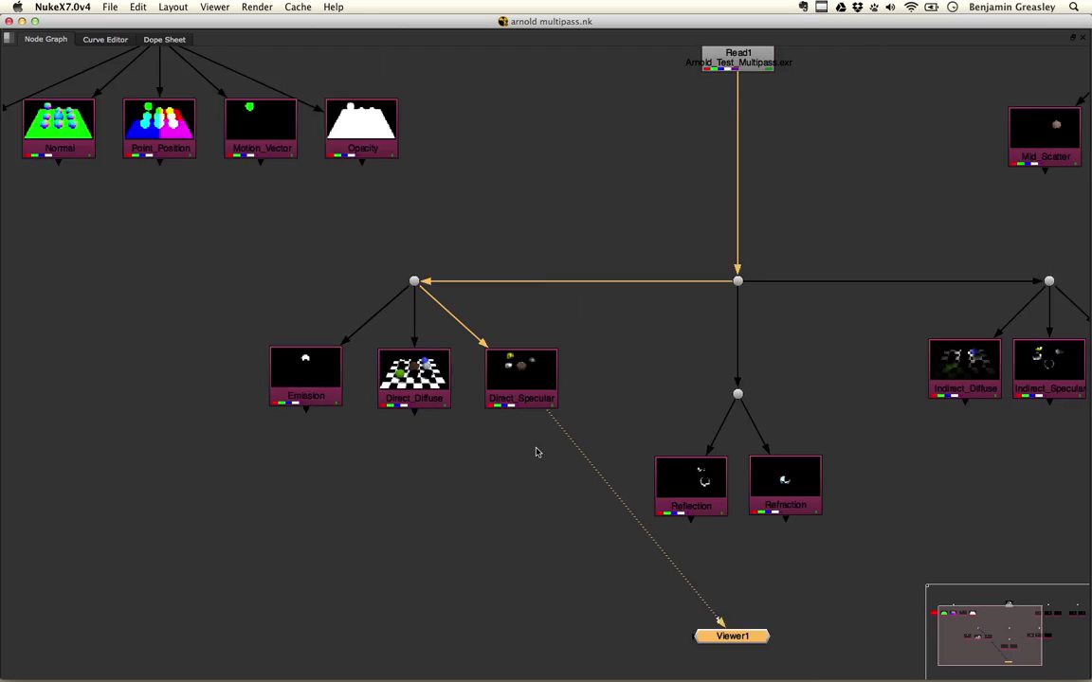
{"action": "middle_click_drag", "start_coordinate": [881, 434], "coordinate": [672, 431]}
{"action": "scroll", "coordinate": [721, 379], "scroll_direction": "up", "scroll_amount": 3}
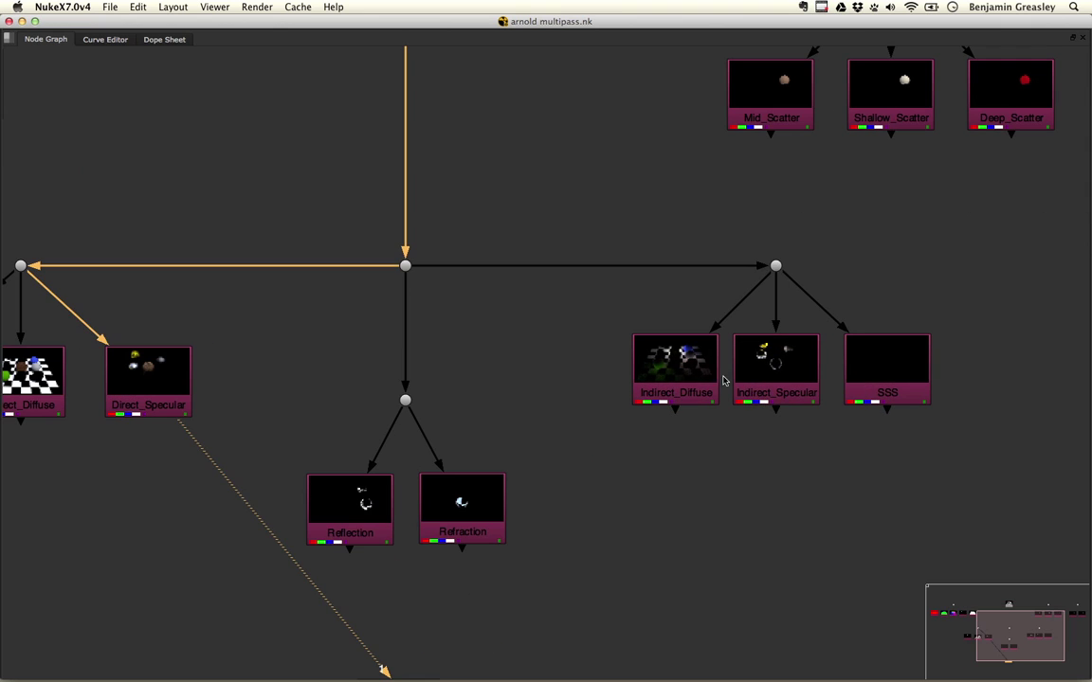
{"action": "left_click", "coordinate": [679, 355]}
{"action": "key", "text": "1"}
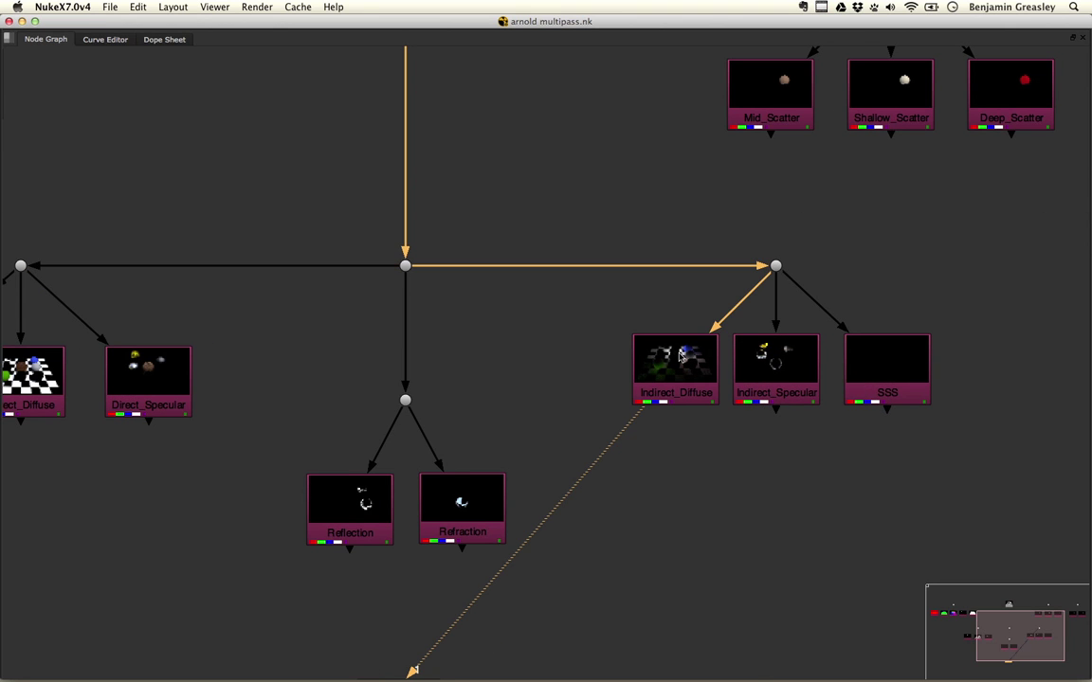
{"action": "key", "text": "space"}
{"action": "key", "text": "space"}
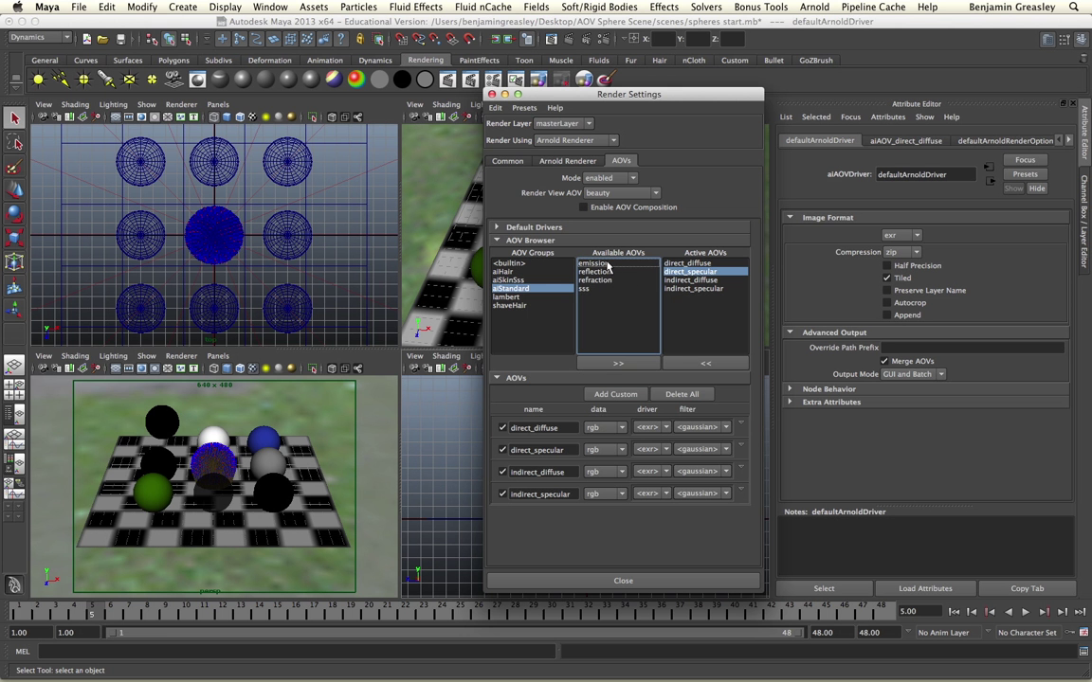
Step: In Maya, add emission from the aiStandard group to the active AOVs
{"action": "left_click", "coordinate": [605, 264]}
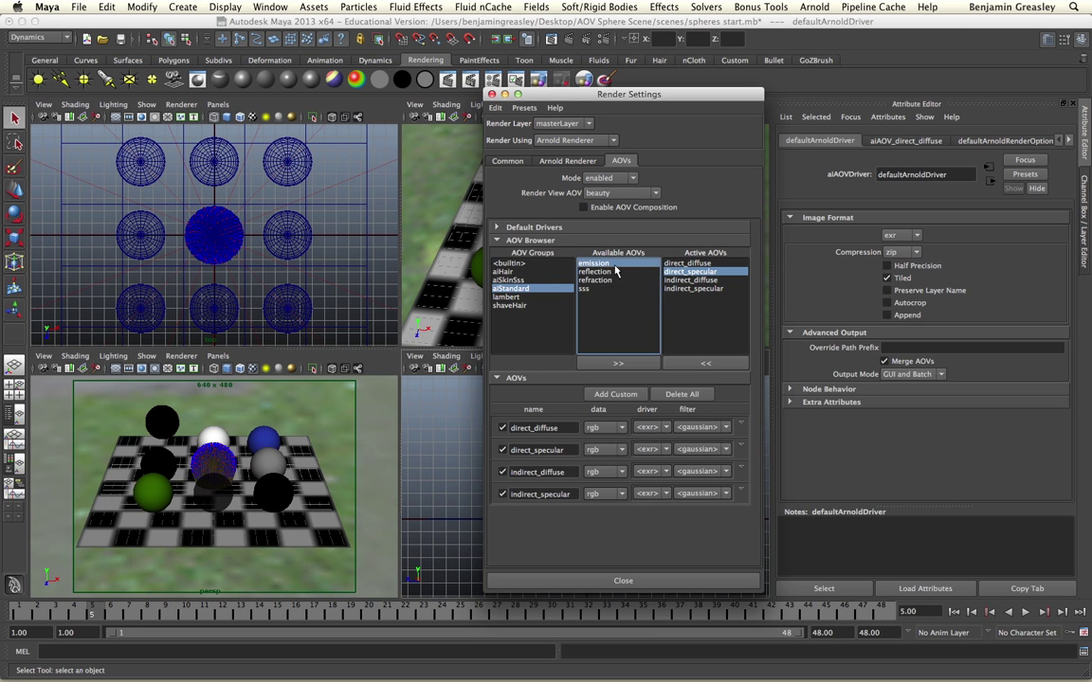
{"action": "left_click", "coordinate": [618, 364]}
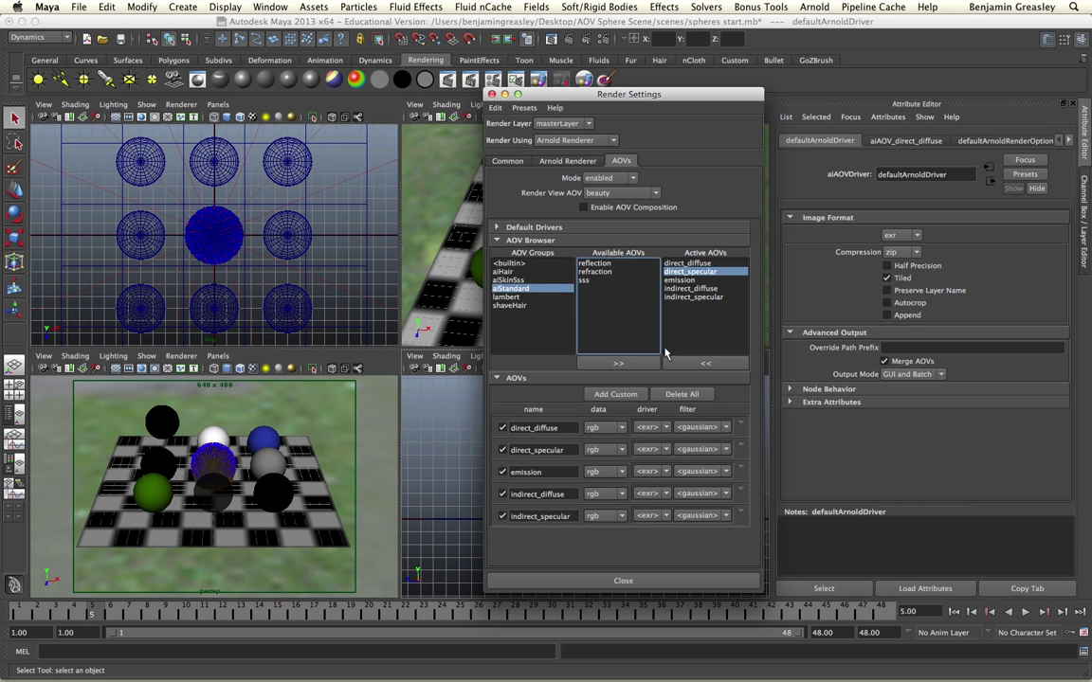
Step: Switch to Nuke, feed the Emission node into the viewer and examine the emission pass enlarged
{"action": "key", "text": "ctrl+Right"}
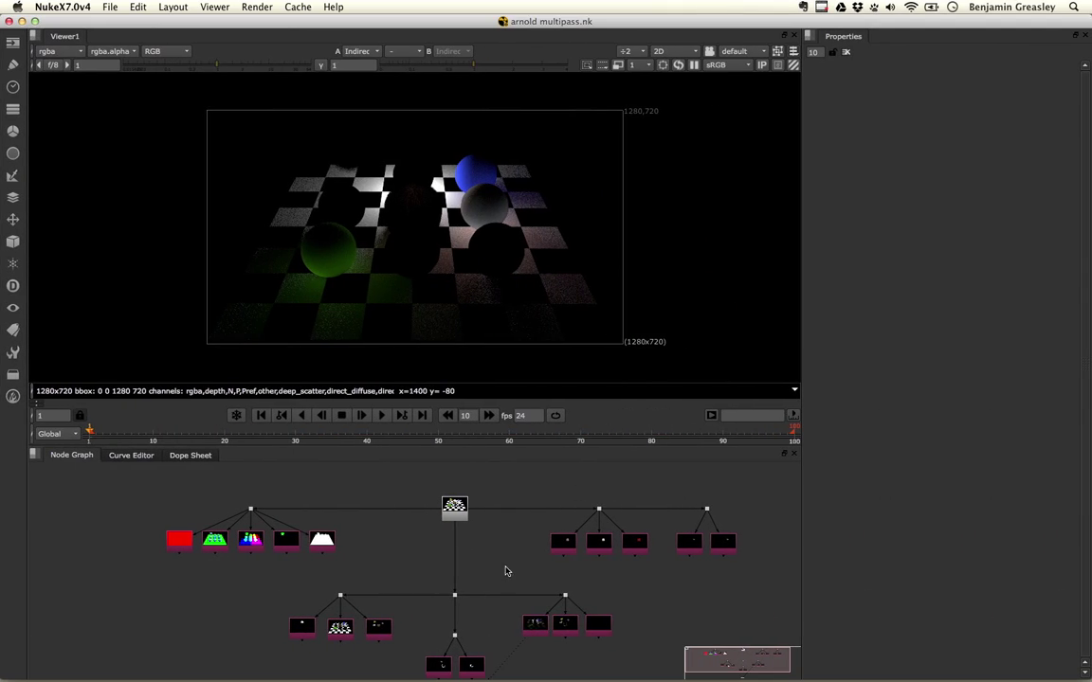
{"action": "middle_click_drag", "start_coordinate": [392, 656], "coordinate": [397, 585]}
{"action": "scroll", "coordinate": [285, 565], "scroll_direction": "up", "scroll_amount": 3}
{"action": "left_click", "coordinate": [337, 547]}
{"action": "key", "text": "1"}
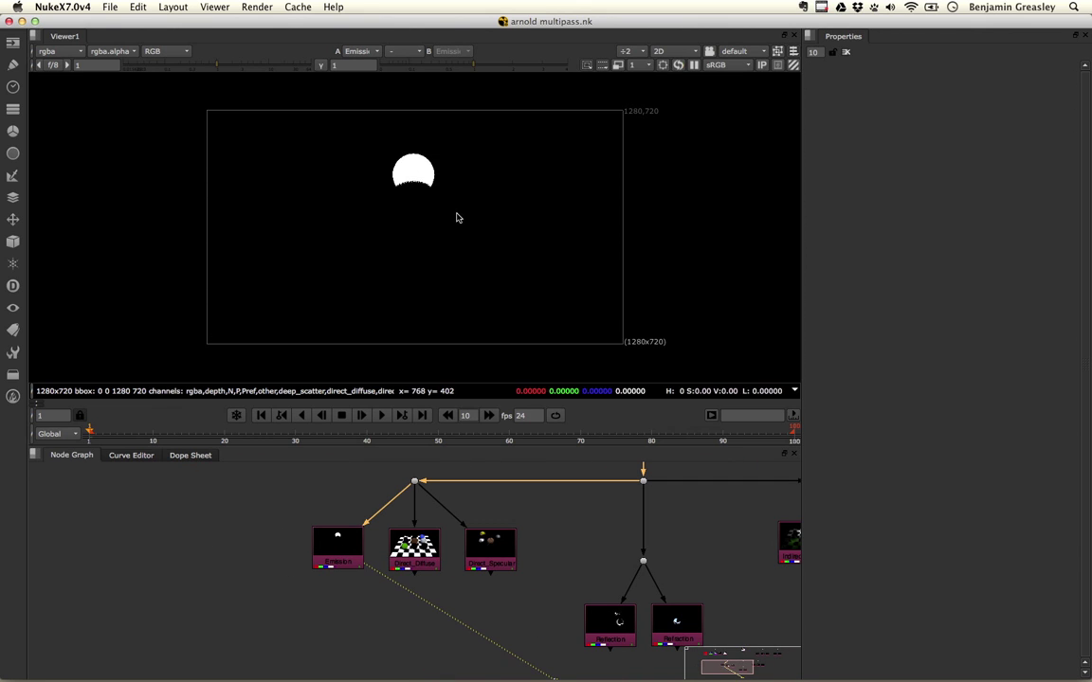
{"action": "key", "text": "space"}
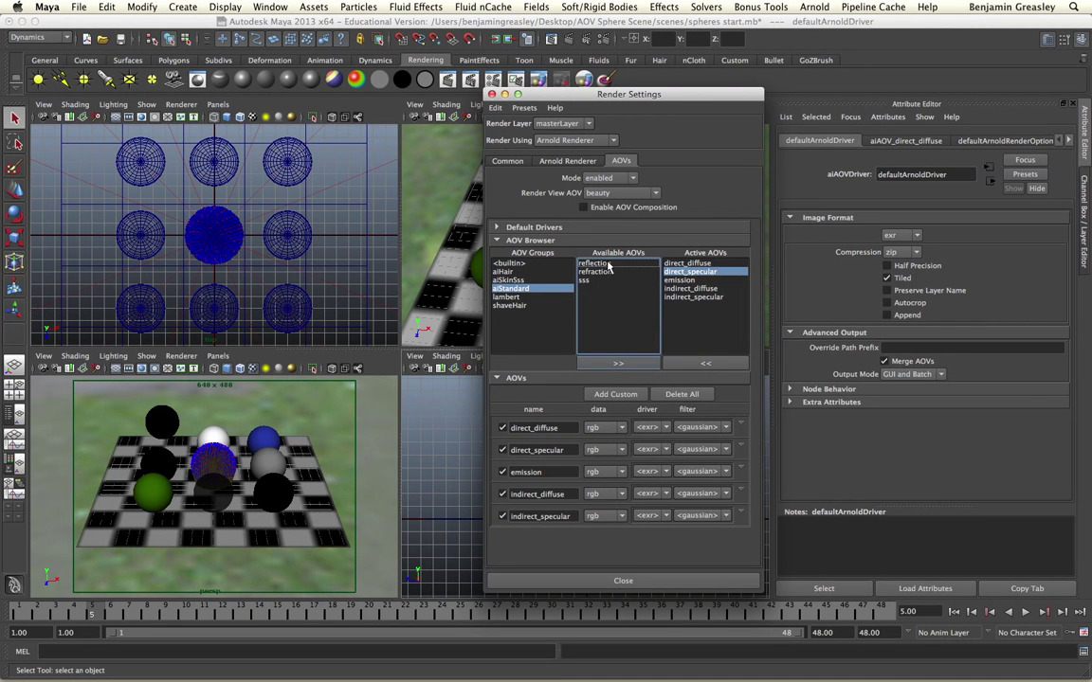
Step: In Maya, add reflection, refraction and sss to the active AOVs and enlarge the Render Settings window to fit the AOV list
{"action": "left_click", "coordinate": [609, 264]}
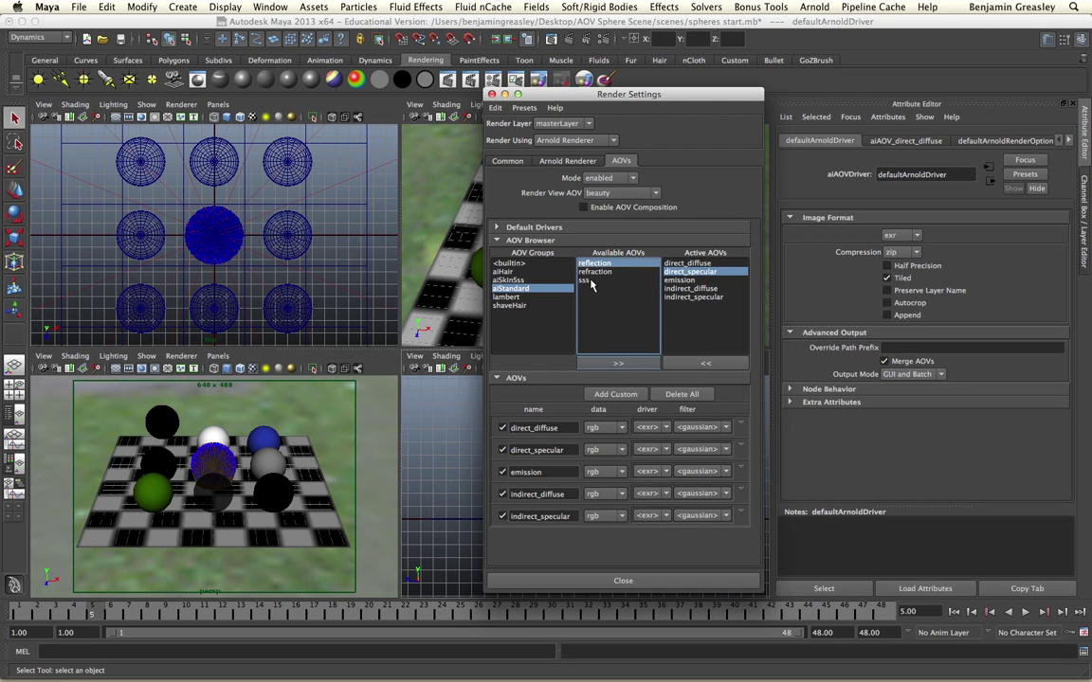
{"action": "left_click", "coordinate": [588, 281], "text": "shift"}
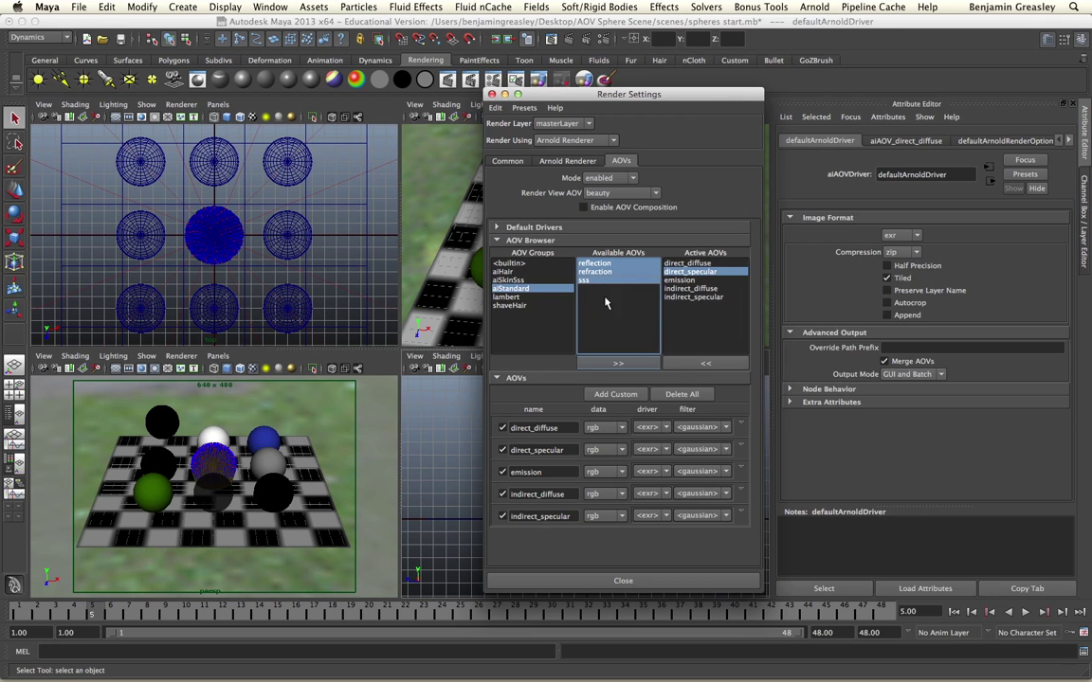
{"action": "left_click", "coordinate": [618, 364]}
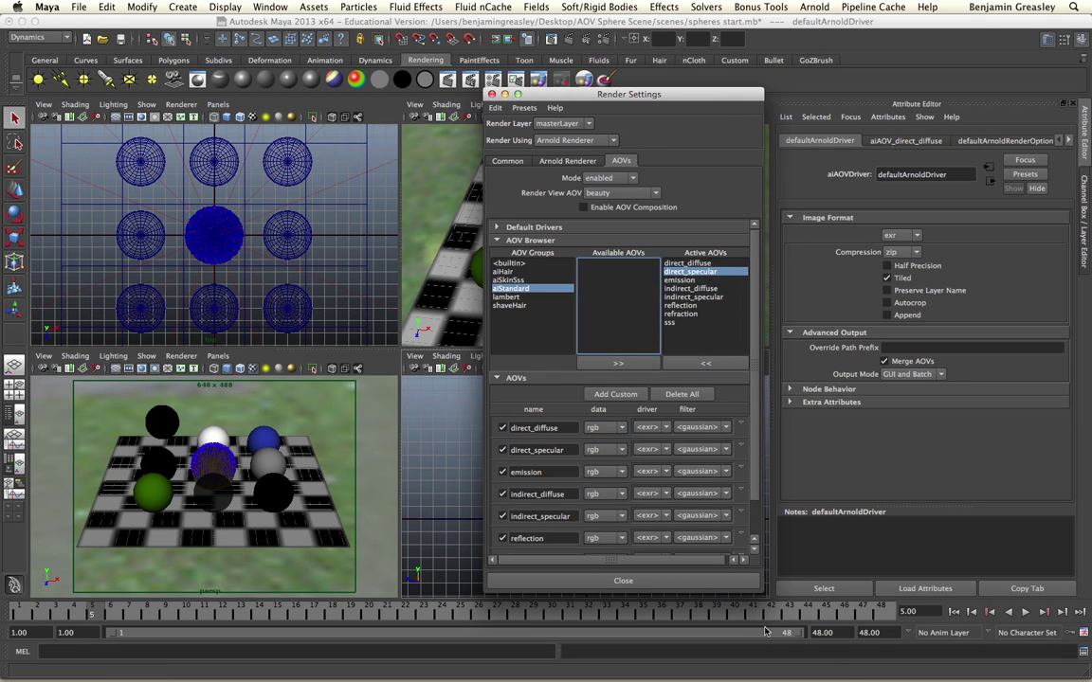
{"action": "left_click_drag", "start_coordinate": [761, 592], "coordinate": [772, 630]}
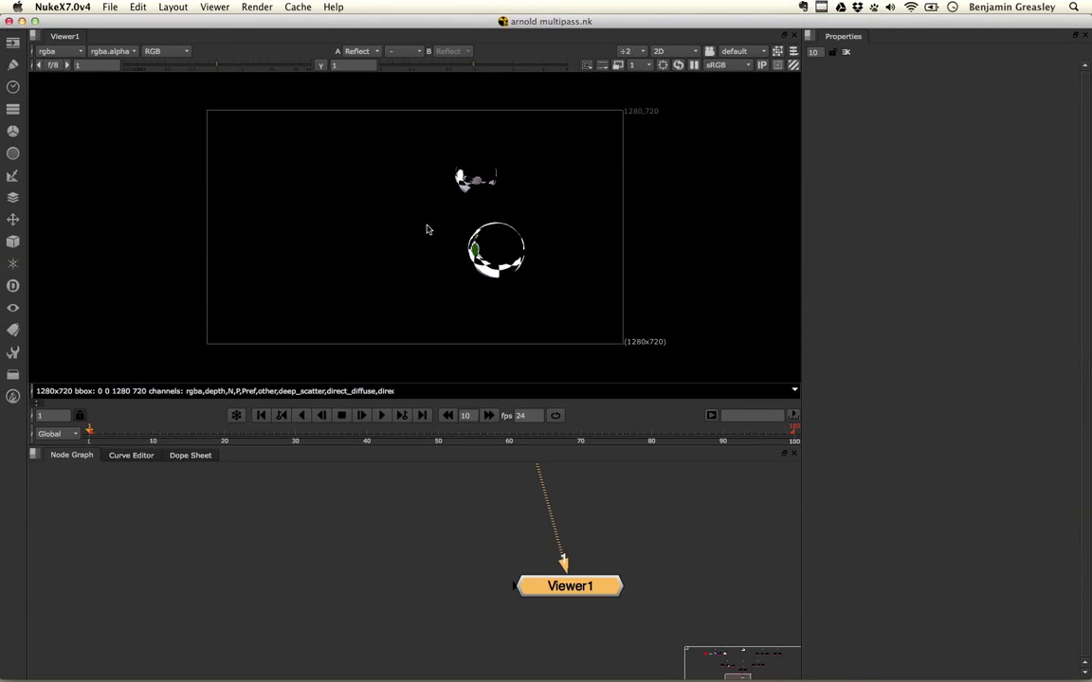
Step: In Nuke, examine the Reflection pass enlarged, and feed the Refraction node into the viewer to inspect that pass closely as well
{"action": "key", "text": "space"}
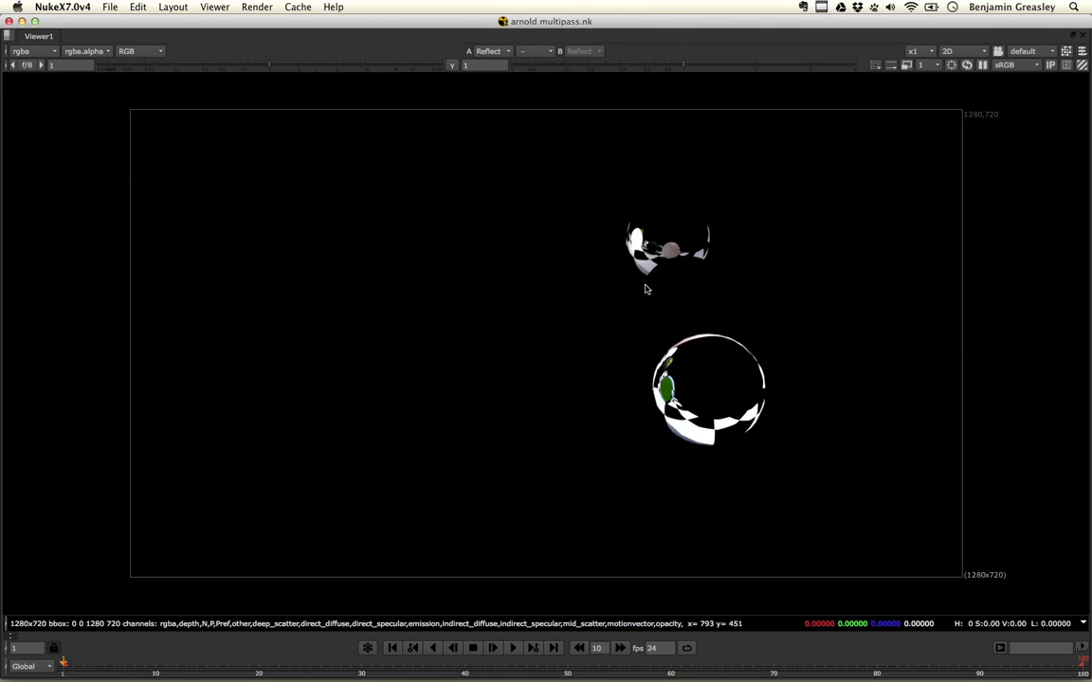
{"action": "key", "text": "space"}
{"action": "scroll", "coordinate": [573, 531], "scroll_direction": "down", "scroll_amount": 3}
{"action": "left_click", "coordinate": [573, 518]}
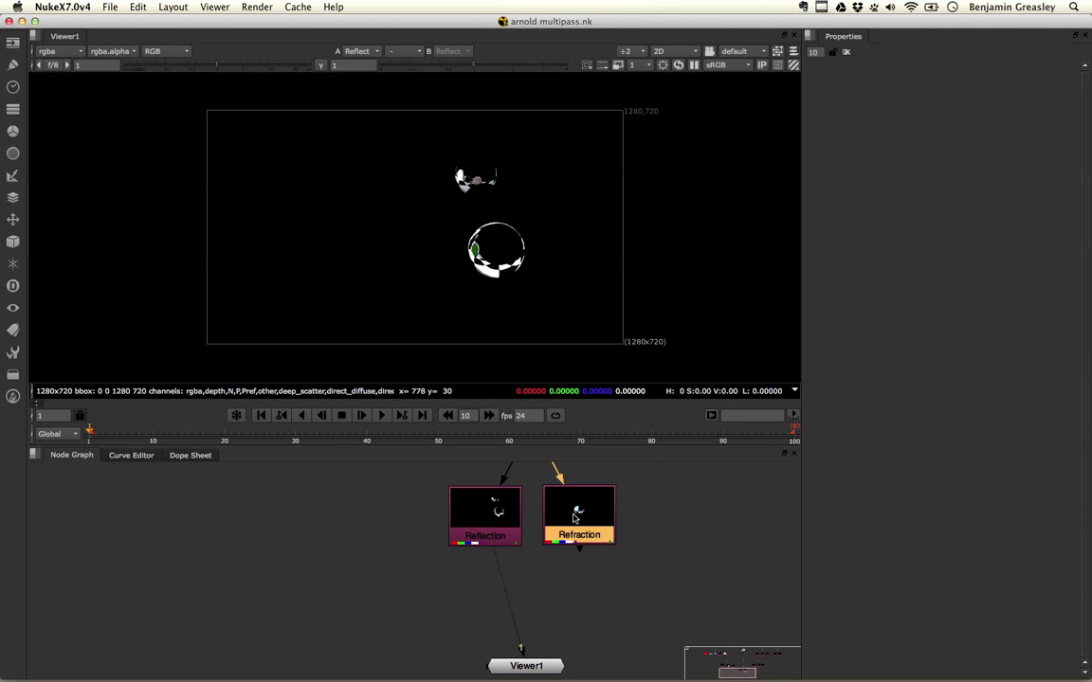
{"action": "key", "text": "1"}
{"action": "key", "text": "space"}
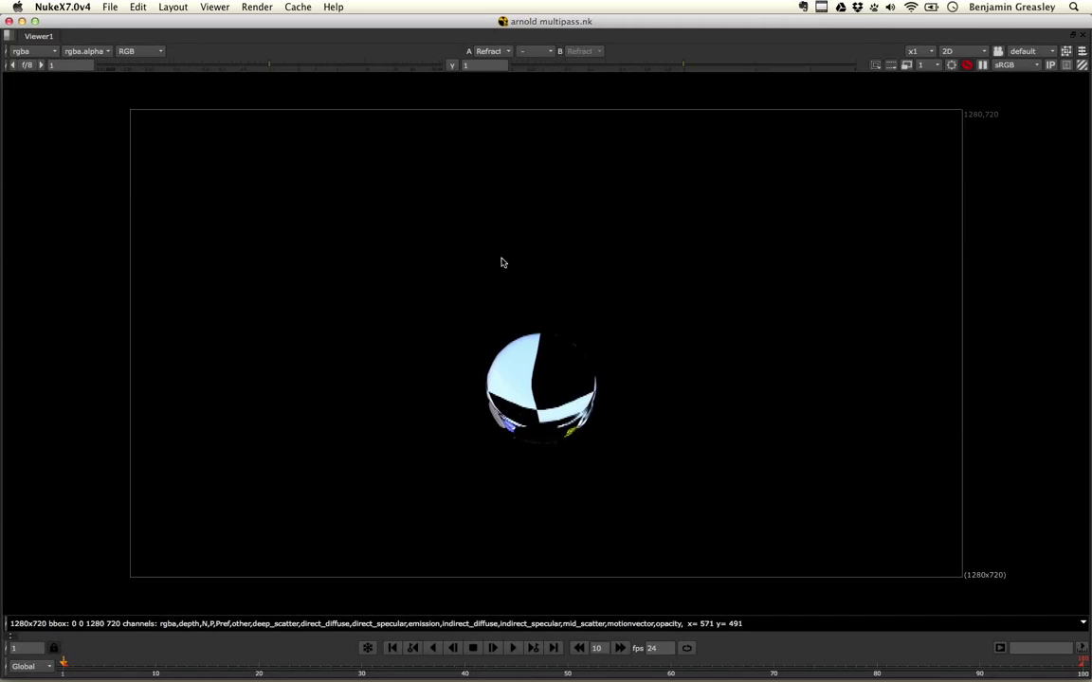
{"action": "scroll", "coordinate": [529, 379], "scroll_direction": "up", "scroll_amount": 1}
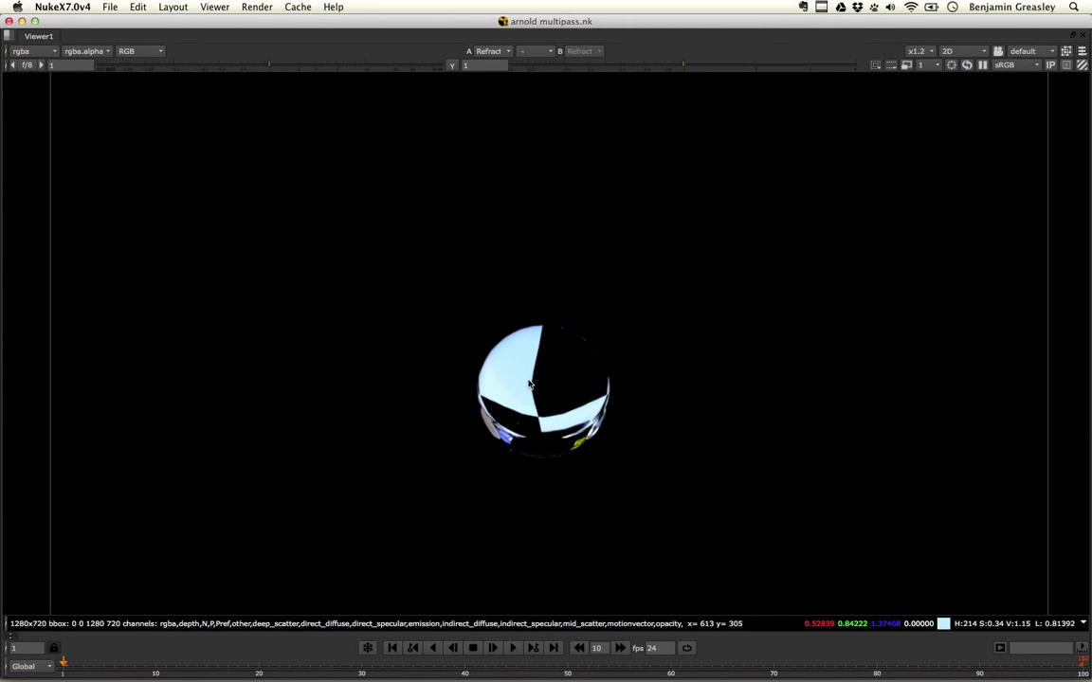
{"action": "scroll", "coordinate": [529, 382], "scroll_direction": "down", "scroll_amount": 1}
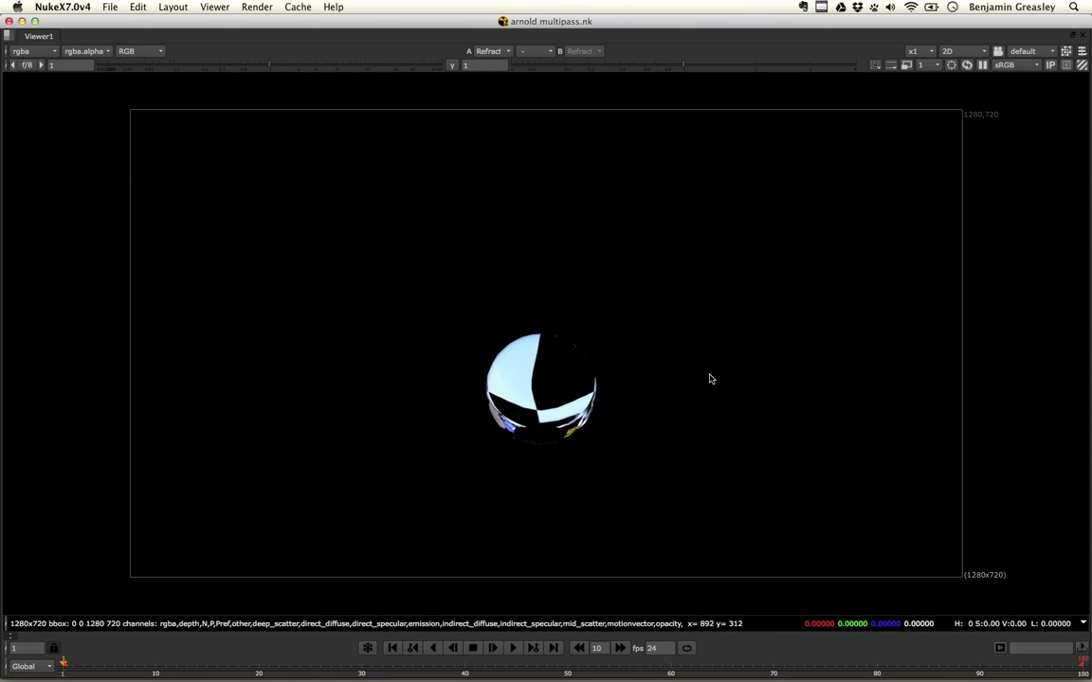
{"action": "key", "text": "space"}
Step: Feed the SSS node into the viewer and examine the subsurface scattering pass
{"action": "scroll", "coordinate": [609, 585], "scroll_direction": "down", "scroll_amount": 5}
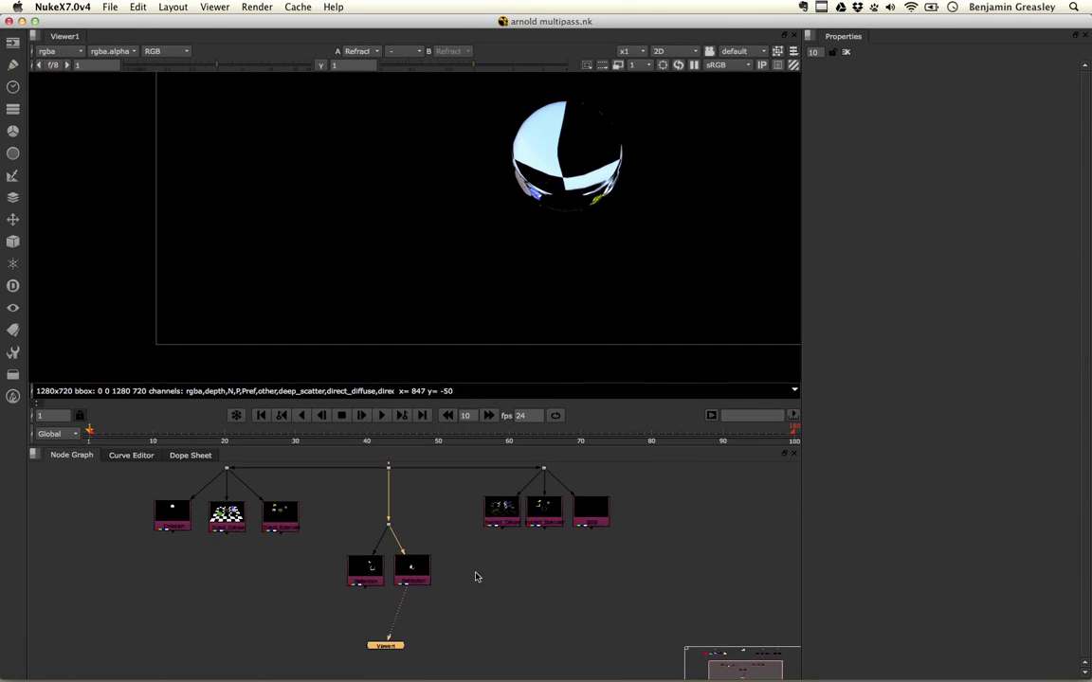
{"action": "left_click", "coordinate": [573, 514]}
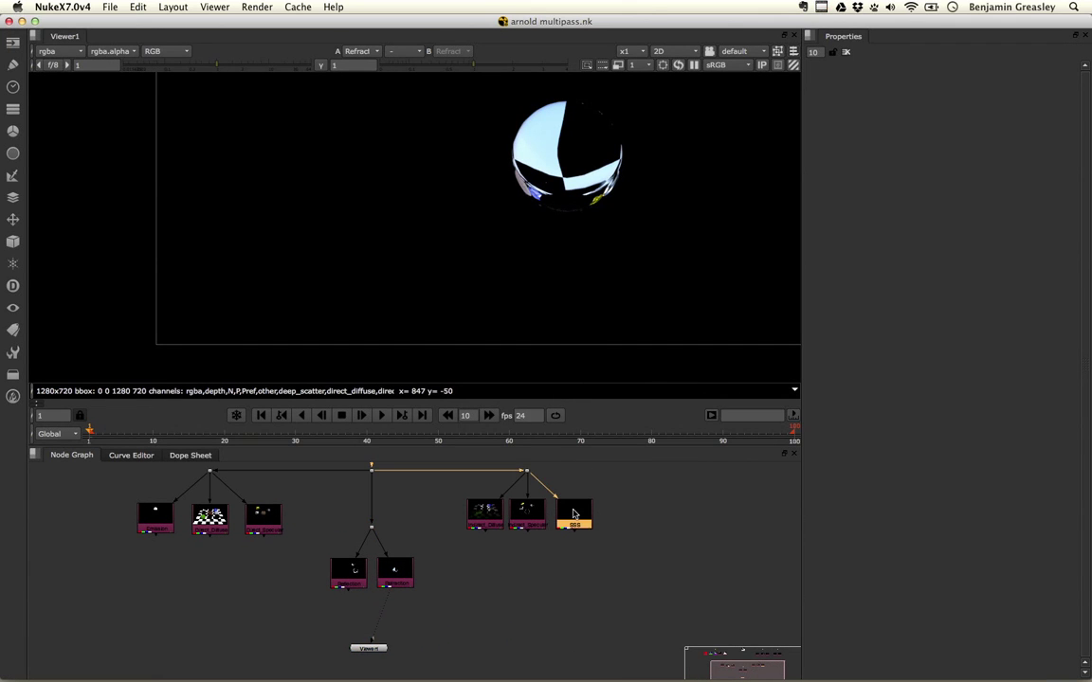
{"action": "key", "text": "1"}
{"action": "scroll", "coordinate": [397, 311], "scroll_direction": "down", "scroll_amount": 2}
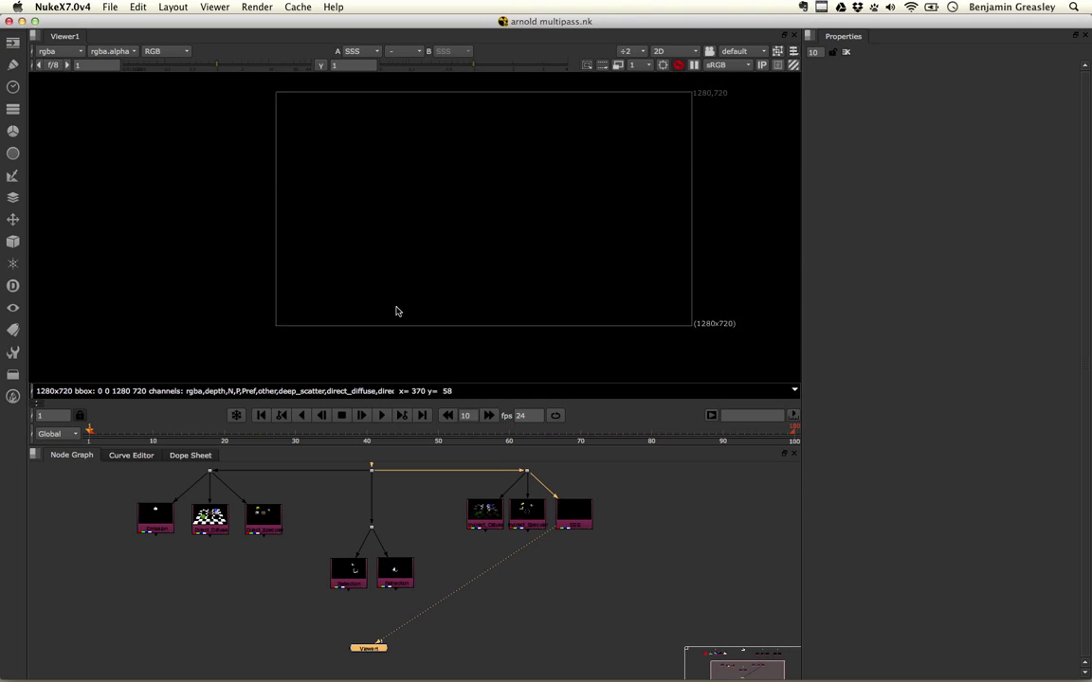
{"action": "scroll", "coordinate": [397, 311], "scroll_direction": "down", "scroll_amount": 1}
{"action": "scroll", "coordinate": [512, 265], "scroll_direction": "right", "scroll_amount": 2}
{"action": "scroll", "coordinate": [445, 256], "scroll_direction": "up", "scroll_amount": 1}
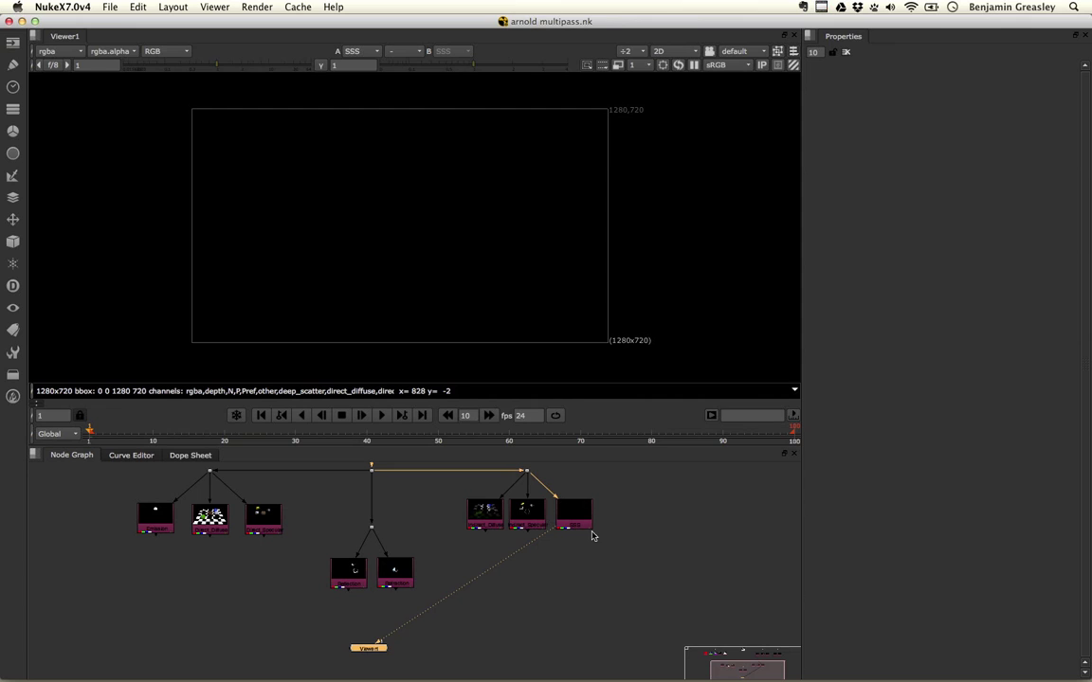
{"action": "scroll", "coordinate": [623, 521], "scroll_direction": "down", "scroll_amount": 2}
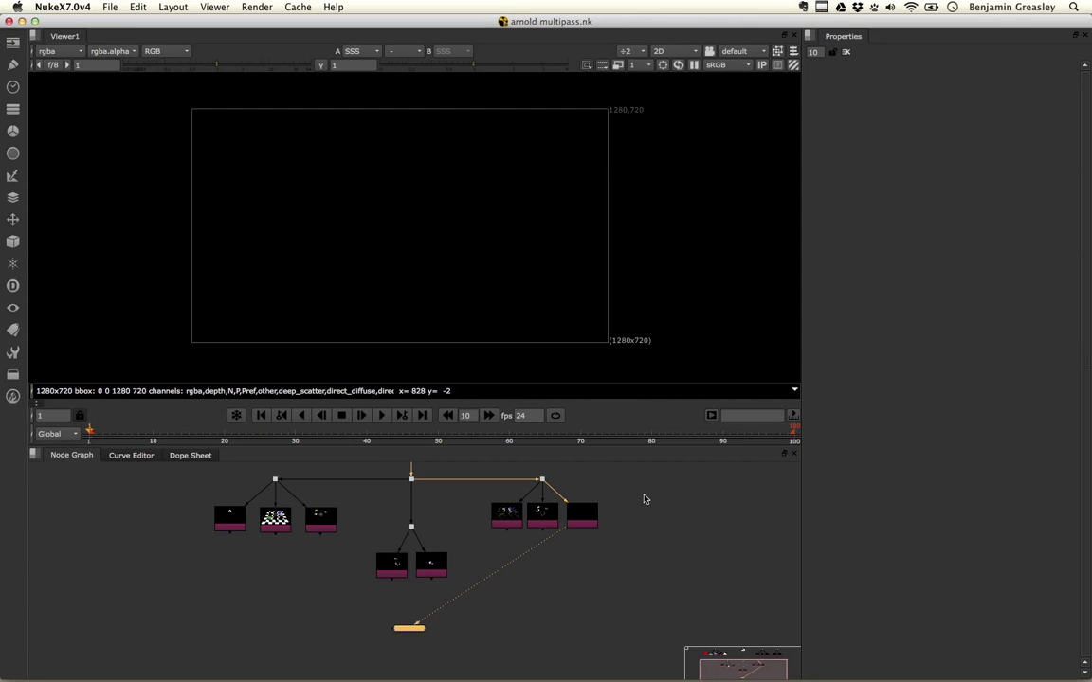
{"action": "scroll", "coordinate": [574, 531], "scroll_direction": "up", "scroll_amount": 2}
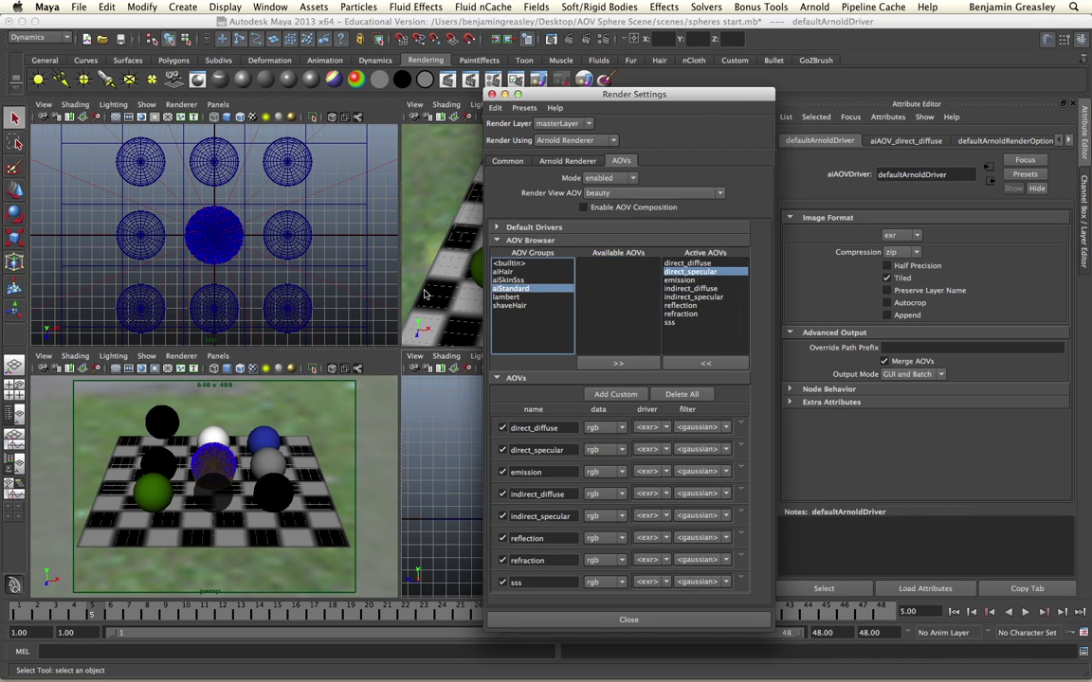
Step: In Nuke's enlarged node graph, select the branch of aiStandard passes, from Emission and Direct_Diffuse through Reflection and Refraction to SSS
{"action": "key", "text": "ctrl+Right"}
{"action": "key", "text": "space"}
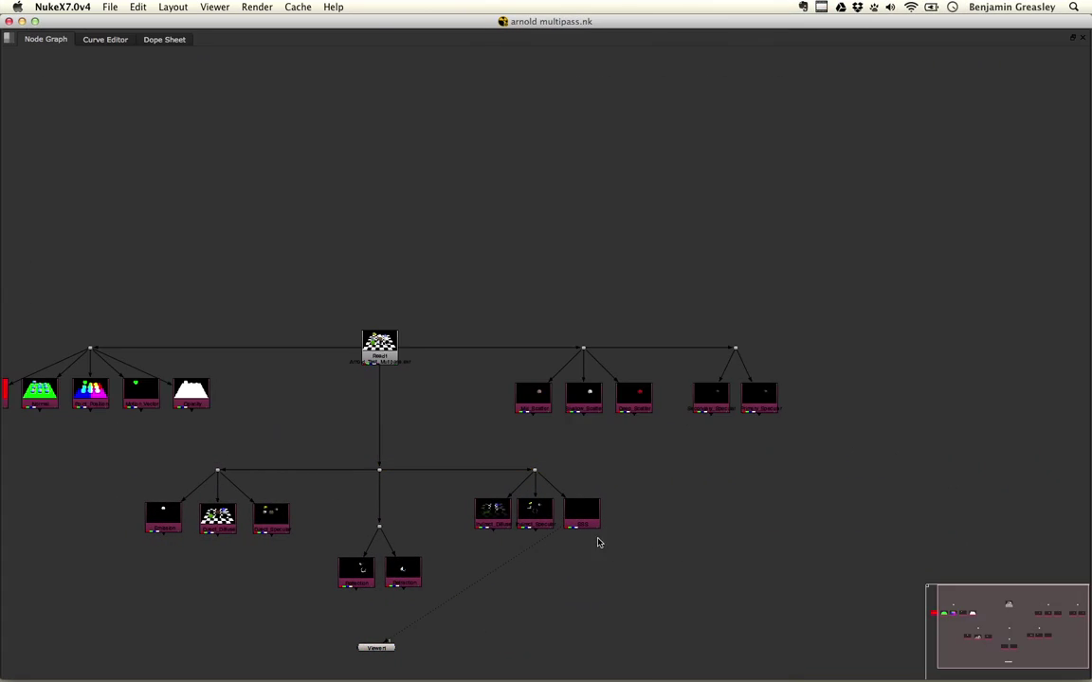
{"action": "scroll", "coordinate": [610, 541], "scroll_direction": "up", "scroll_amount": 5}
{"action": "left_click_drag", "start_coordinate": [150, 537], "coordinate": [945, 276]}
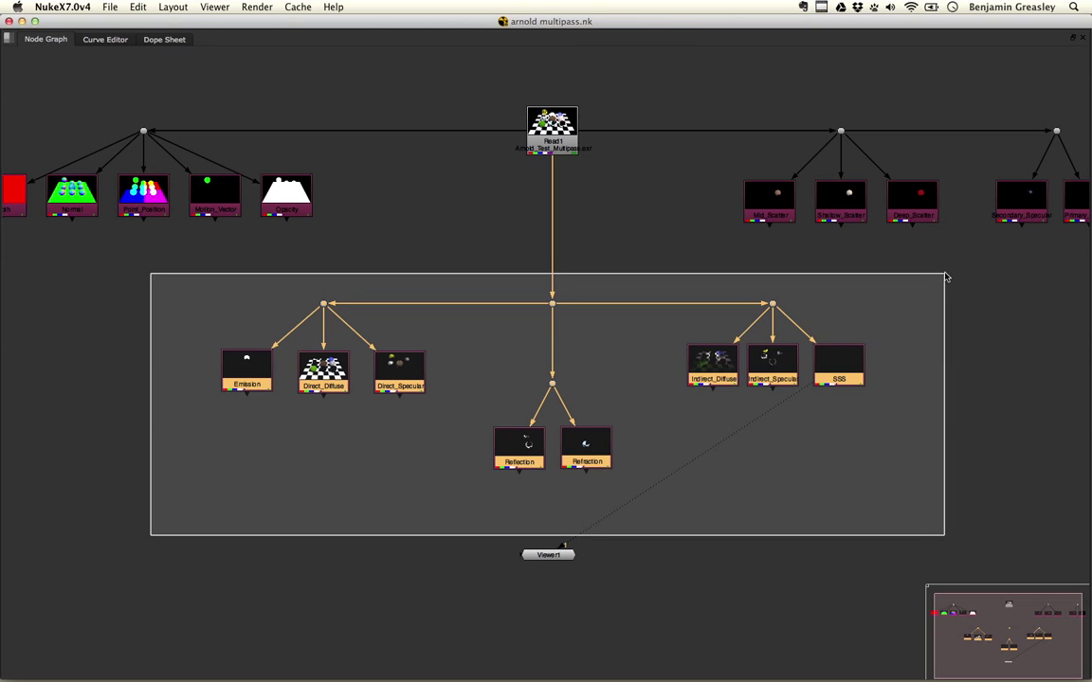
{"action": "left_click_drag", "start_coordinate": [945, 276], "coordinate": [945, 277]}
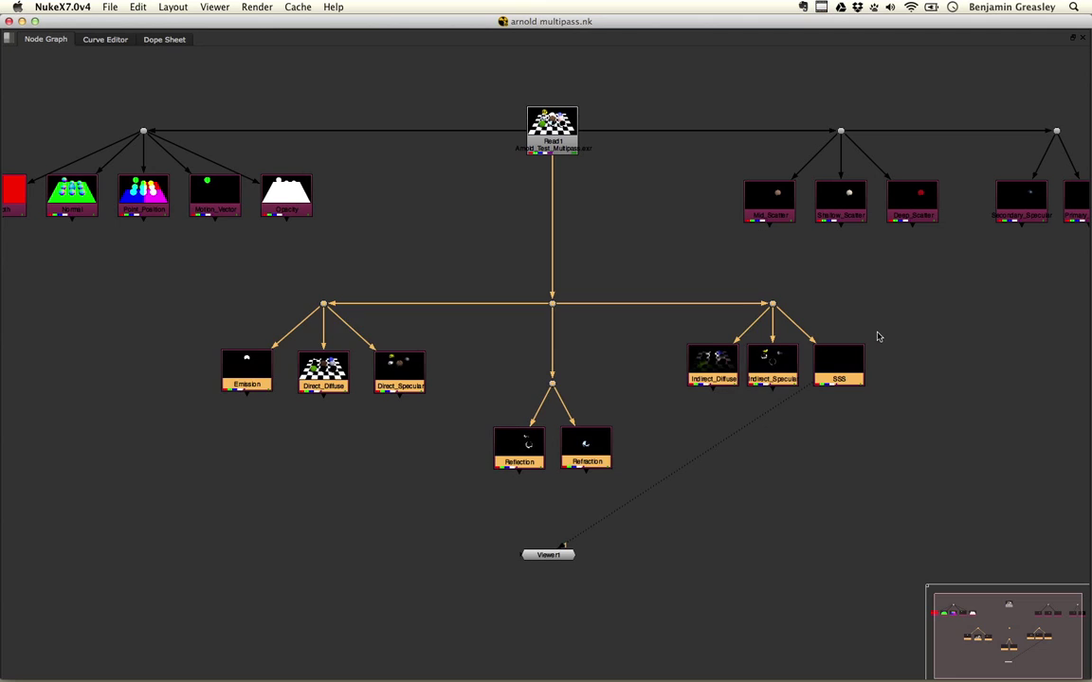
Step: Select the scatter and primary/secondary specular nodes as one group, and the Depth, Normal, Point_Position, Motion_Vector and Opacity nodes as another
{"action": "scroll", "coordinate": [909, 315], "scroll_direction": "down", "scroll_amount": 2}
{"action": "middle_click_drag", "start_coordinate": [876, 335], "coordinate": [847, 365]}
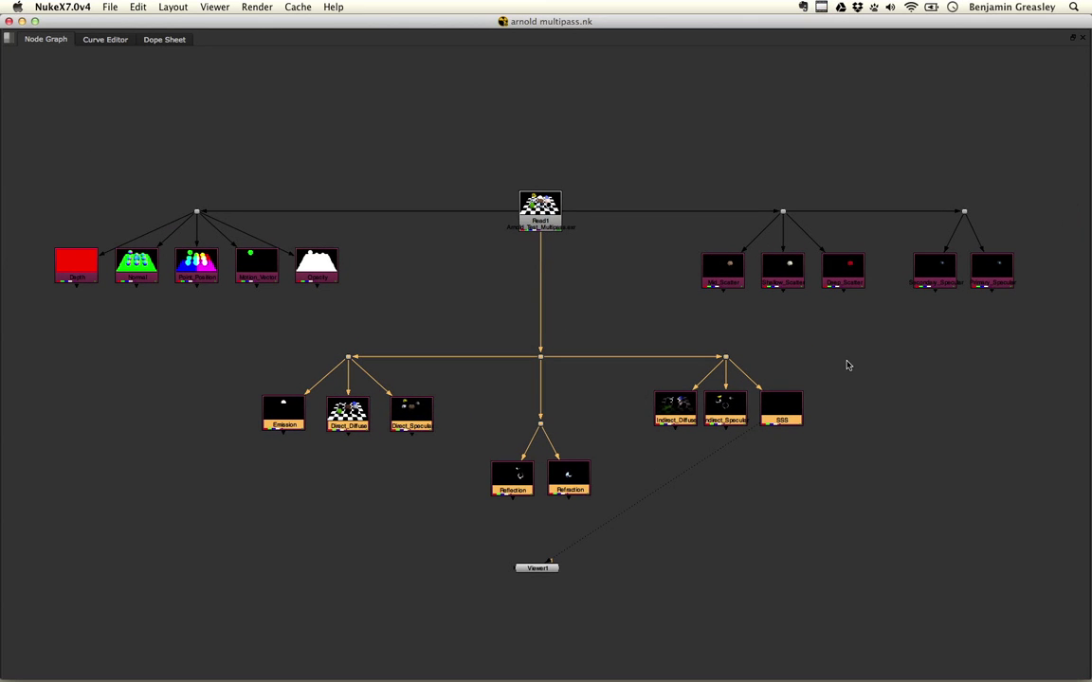
{"action": "left_click_drag", "start_coordinate": [654, 320], "coordinate": [1052, 177]}
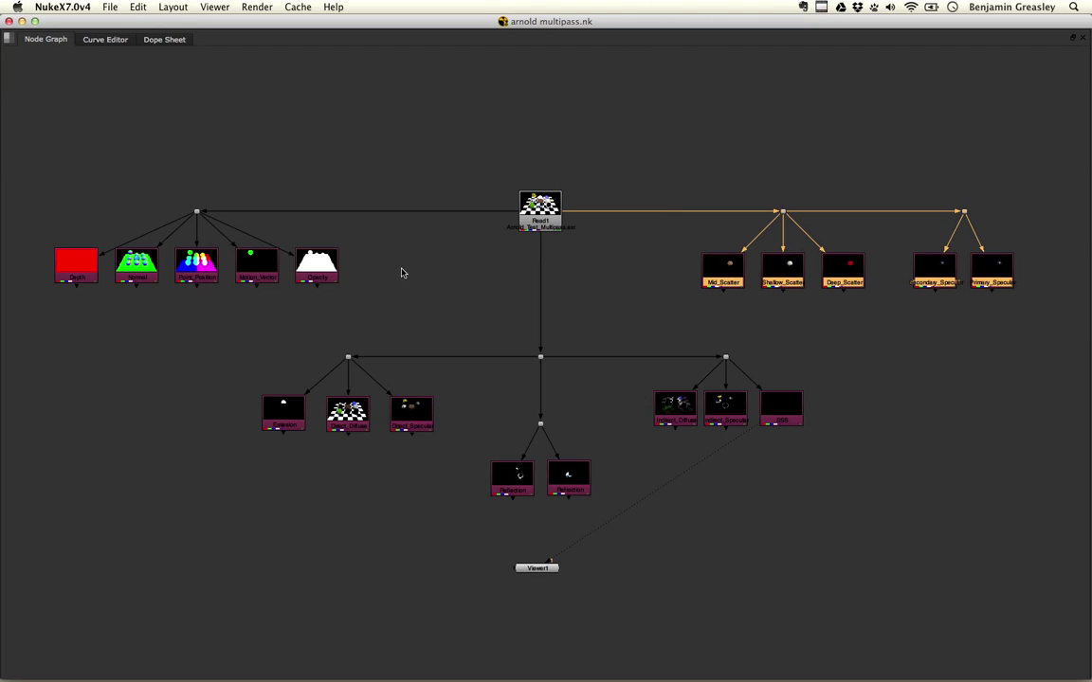
{"action": "left_click_drag", "start_coordinate": [389, 319], "coordinate": [29, 149]}
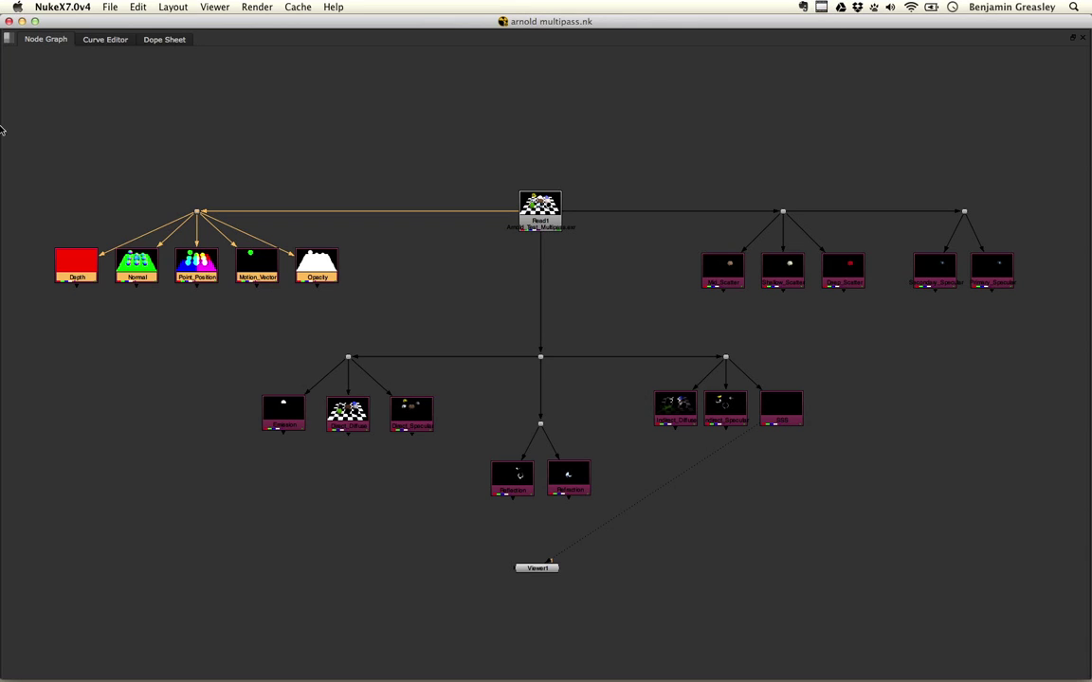
Step: Clear the node selection in Nuke, switch to Maya's render settings, and review the AOVs offered by the aiSkinSss and aiHair groups
{"action": "left_click", "coordinate": [369, 290]}
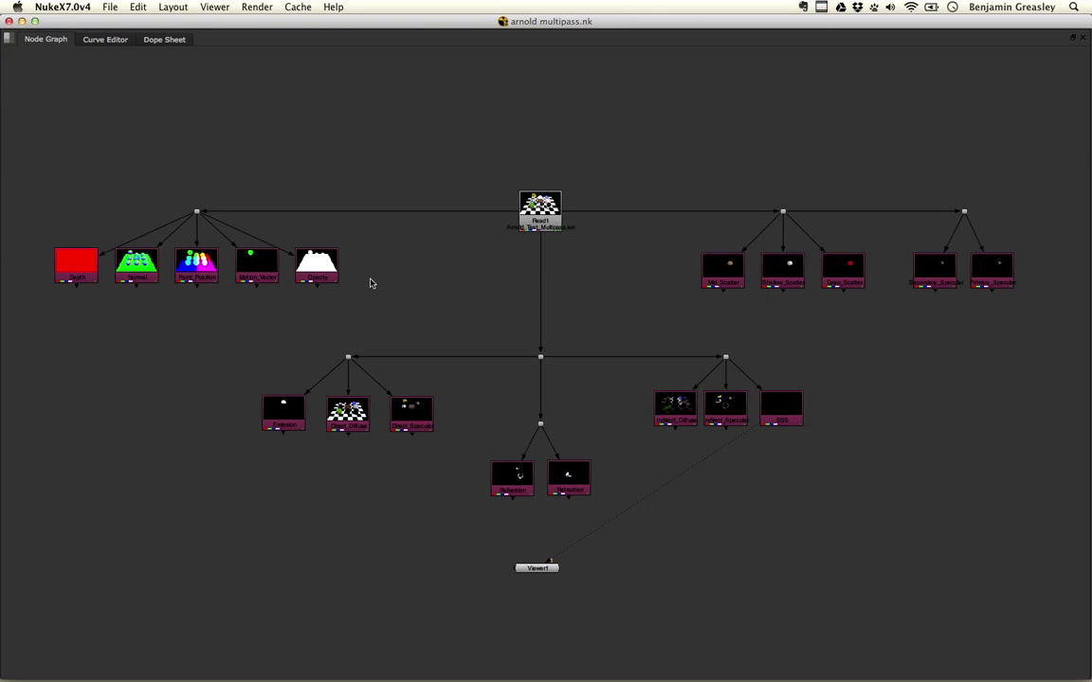
{"action": "key", "text": "ctrl+Left"}
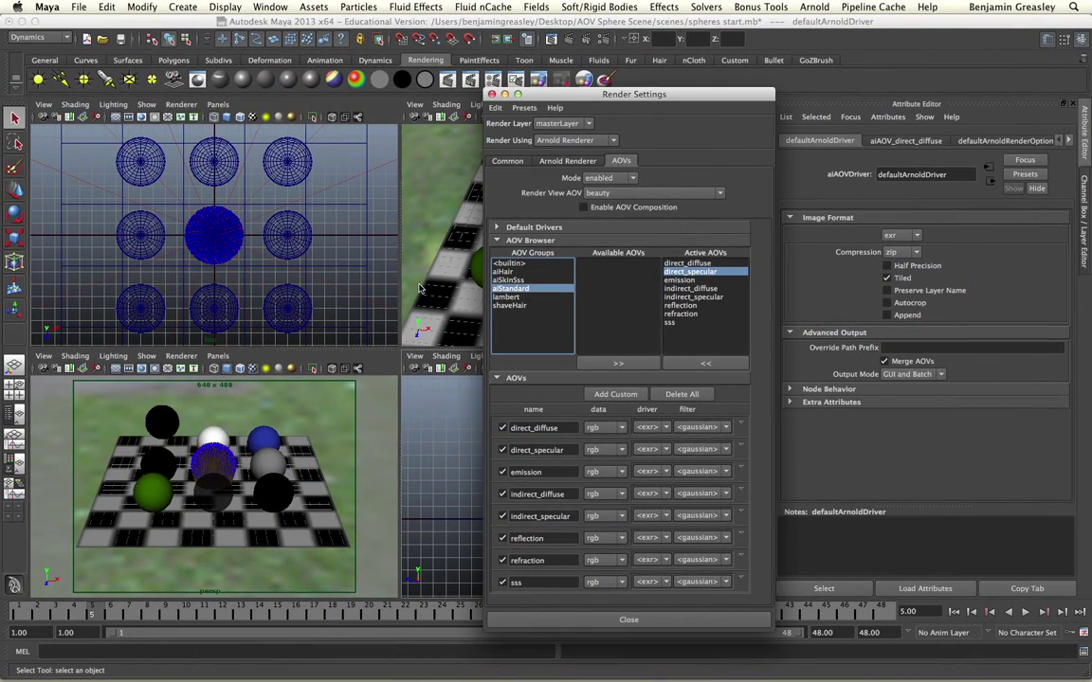
{"action": "left_click", "coordinate": [518, 281]}
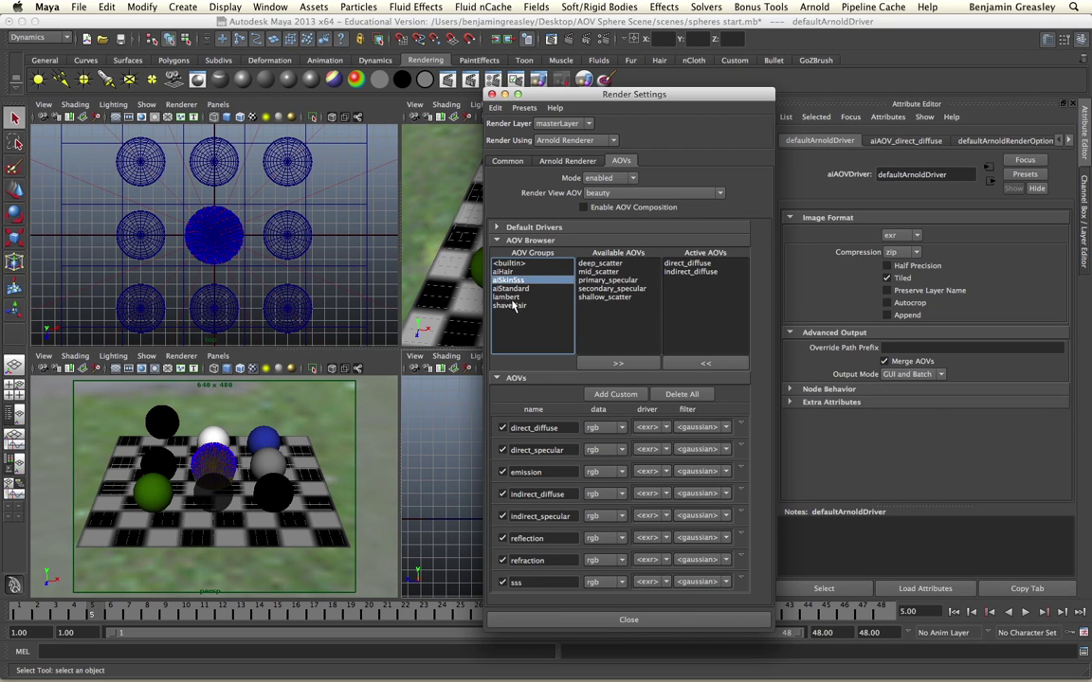
{"action": "left_click", "coordinate": [504, 272]}
{"action": "left_click_drag", "start_coordinate": [599, 272], "coordinate": [678, 287]}
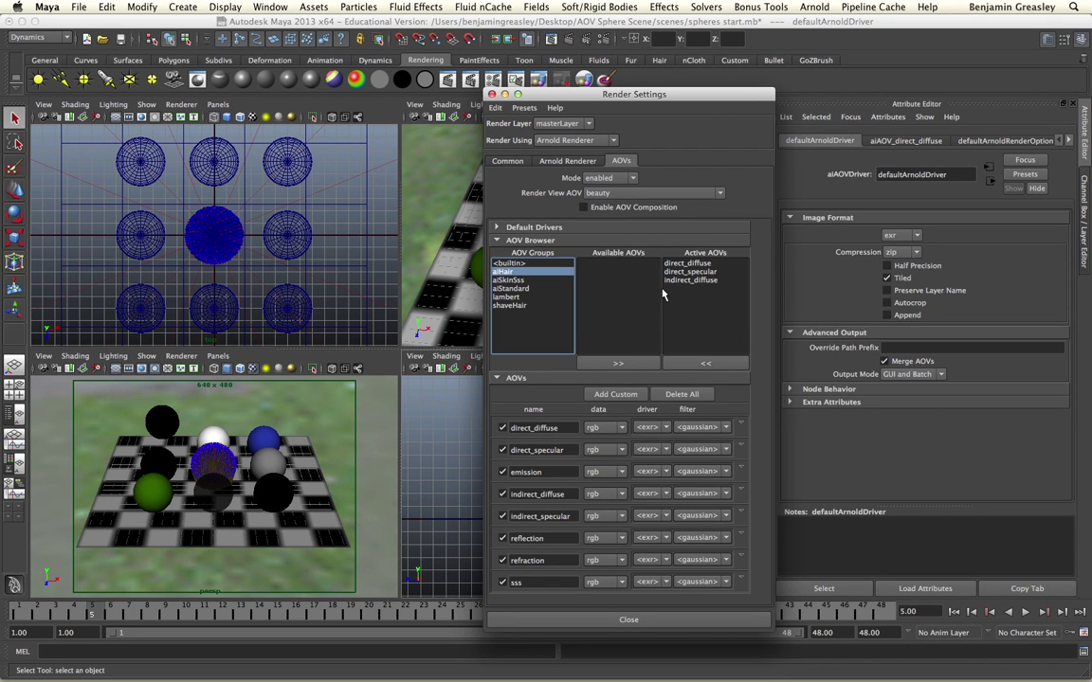
Step: Activate the aiSkinSss AOVs deep_scatter, mid_scatter, shallow_scatter, primary_specular and secondary_specular
{"action": "left_click", "coordinate": [528, 282]}
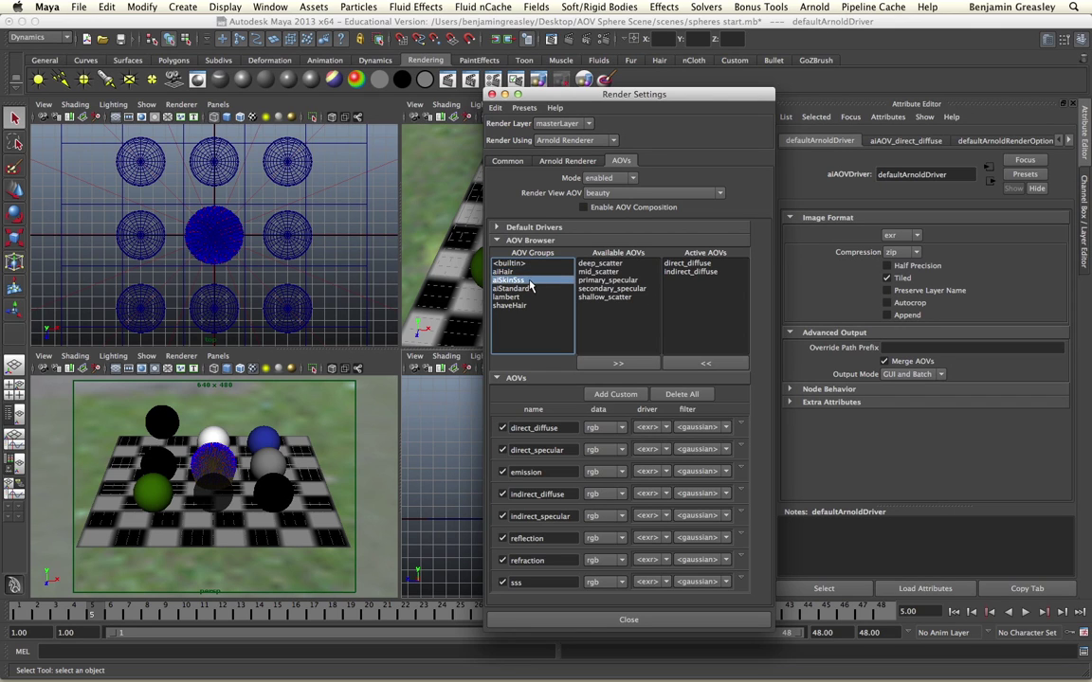
{"action": "left_click", "coordinate": [619, 265]}
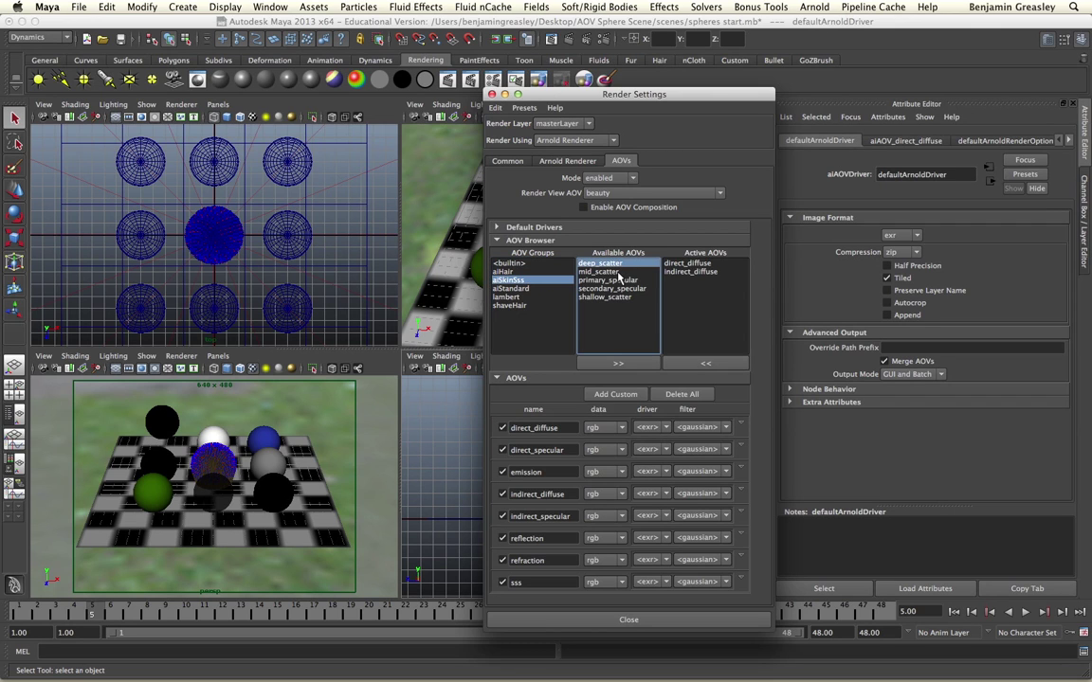
{"action": "left_click", "coordinate": [619, 272], "text": "ctrl"}
{"action": "left_click", "coordinate": [618, 298], "text": "ctrl"}
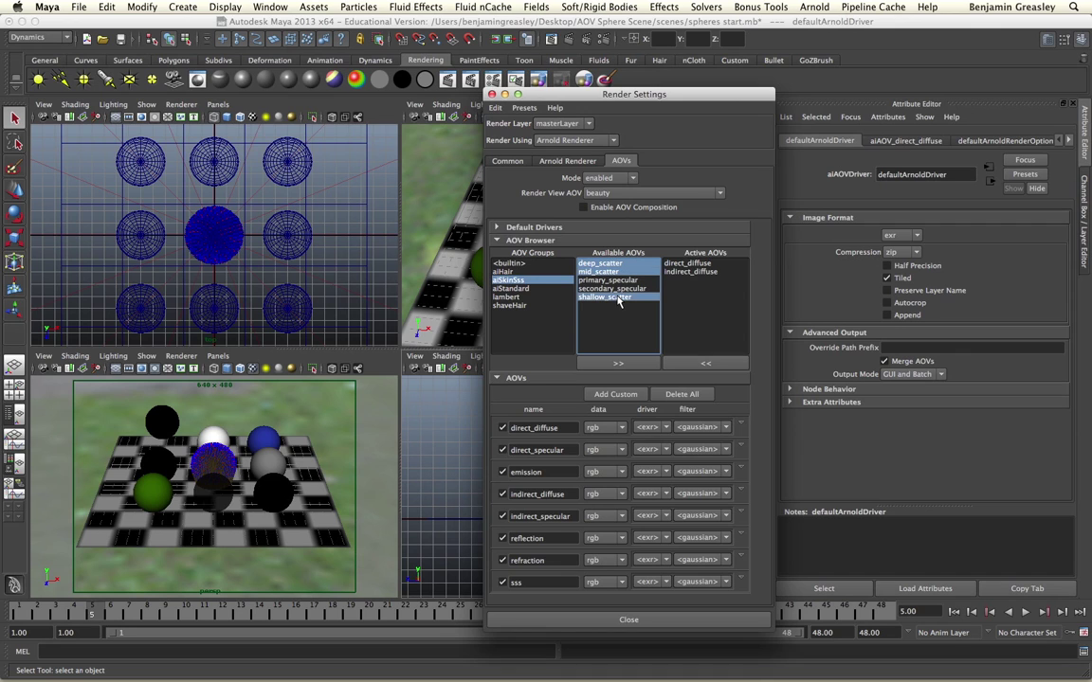
{"action": "left_click", "coordinate": [620, 280], "text": "ctrl"}
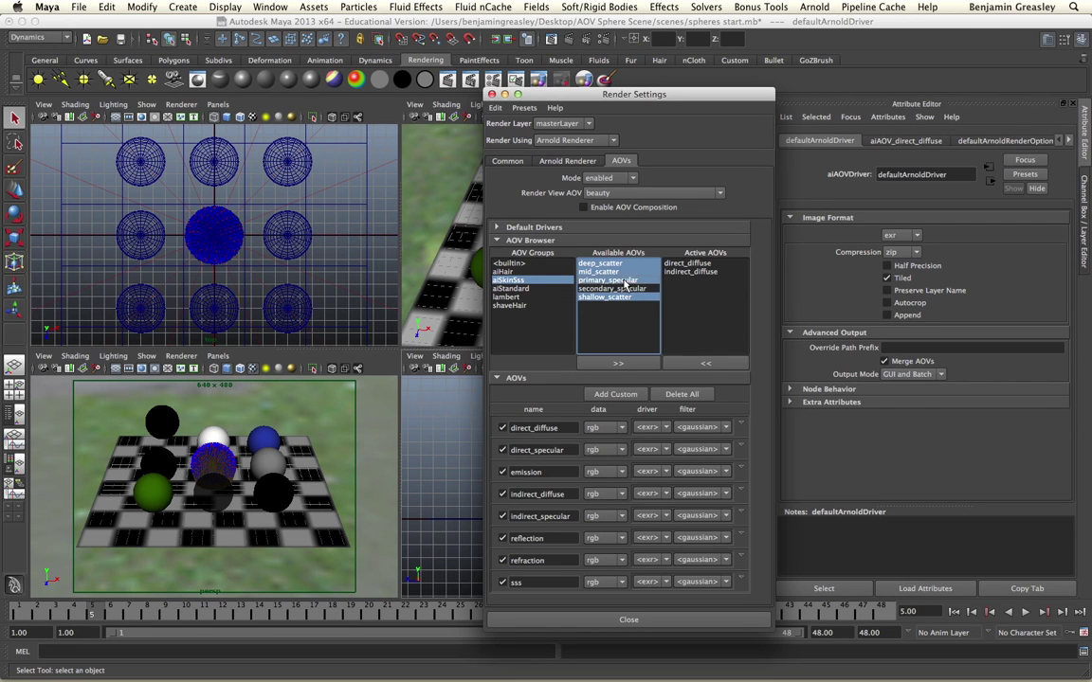
{"action": "left_click", "coordinate": [625, 289], "text": "ctrl"}
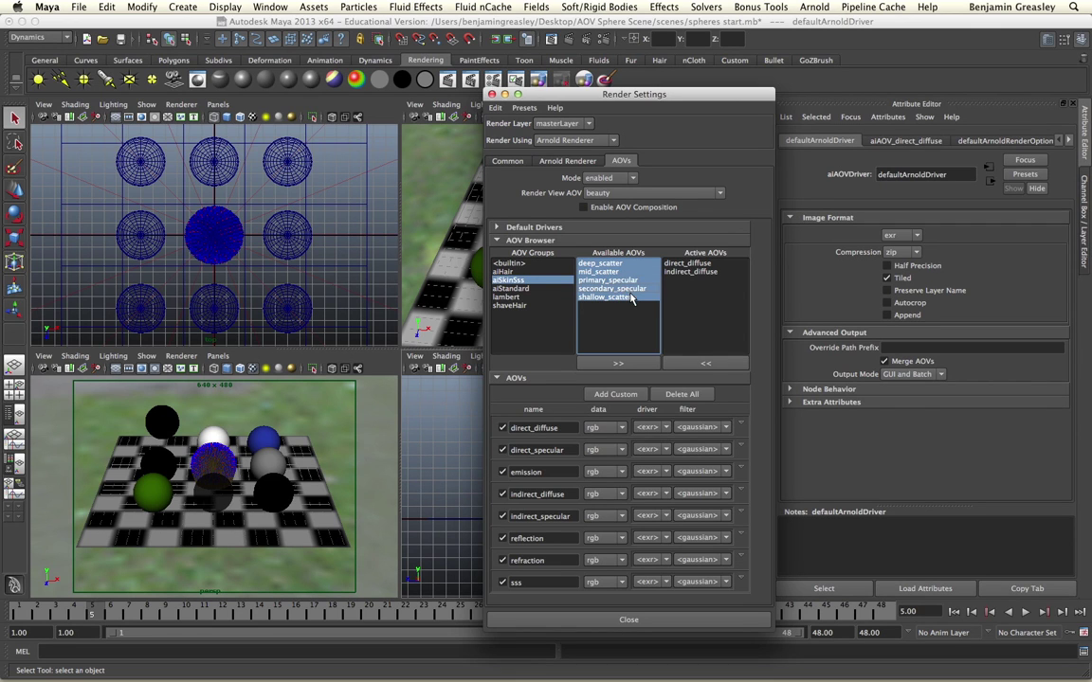
{"action": "left_click", "coordinate": [618, 364]}
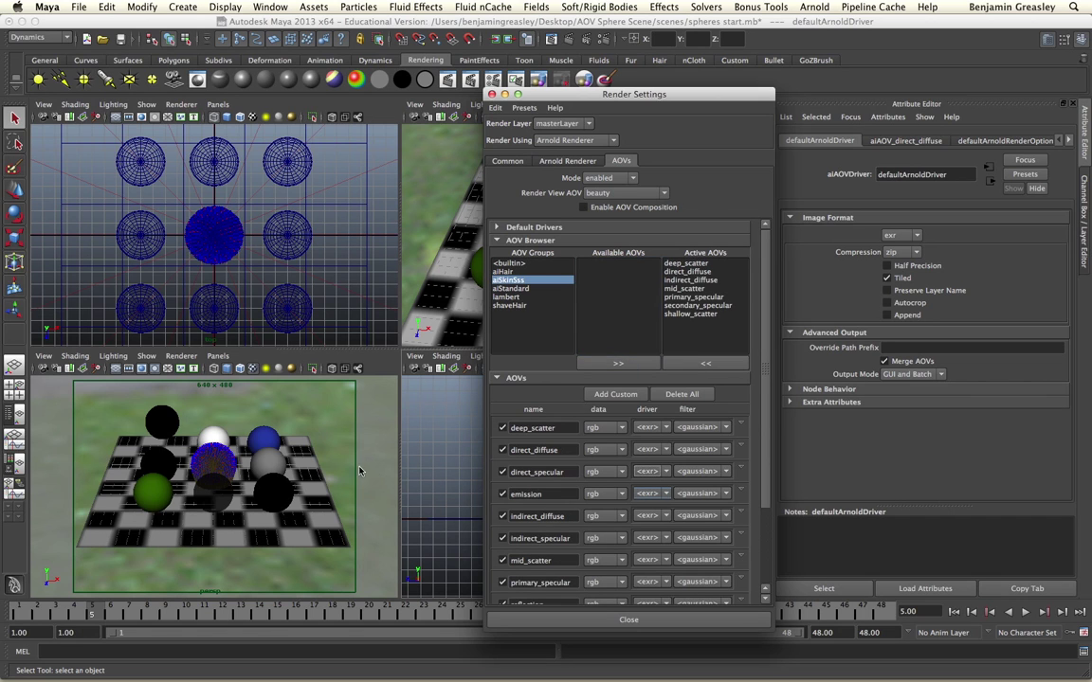
Step: Select the skin sphere and examine its aiSkinSss1 shader's shallow, mid and deep scatter and primary and secondary reflection settings
{"action": "left_click", "coordinate": [245, 414]}
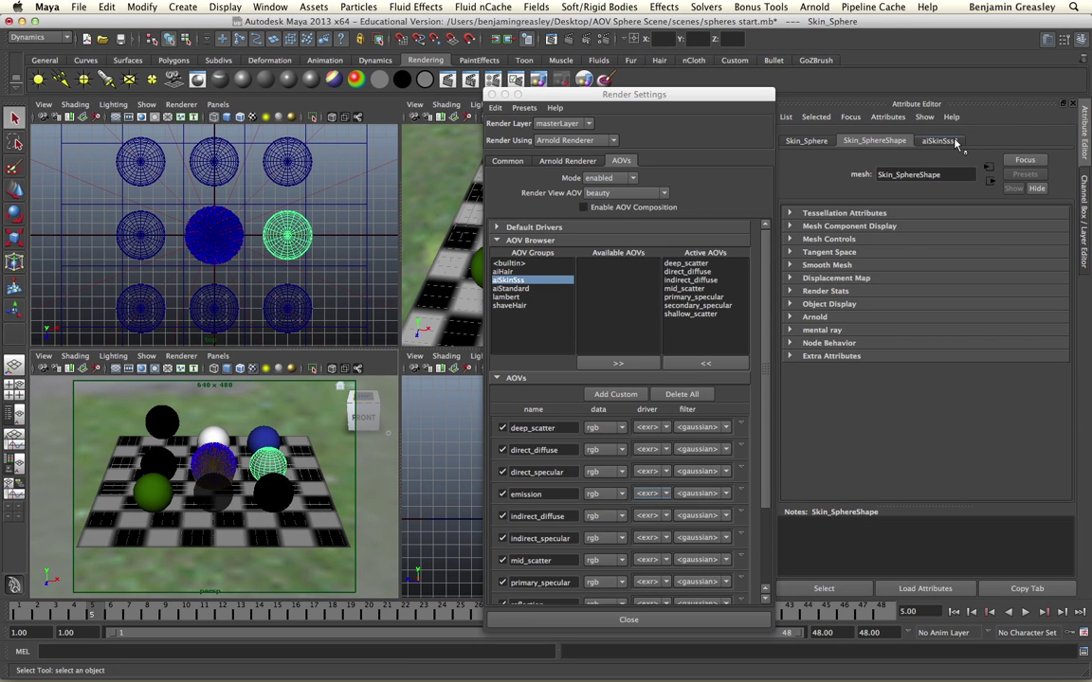
{"action": "left_click", "coordinate": [938, 141]}
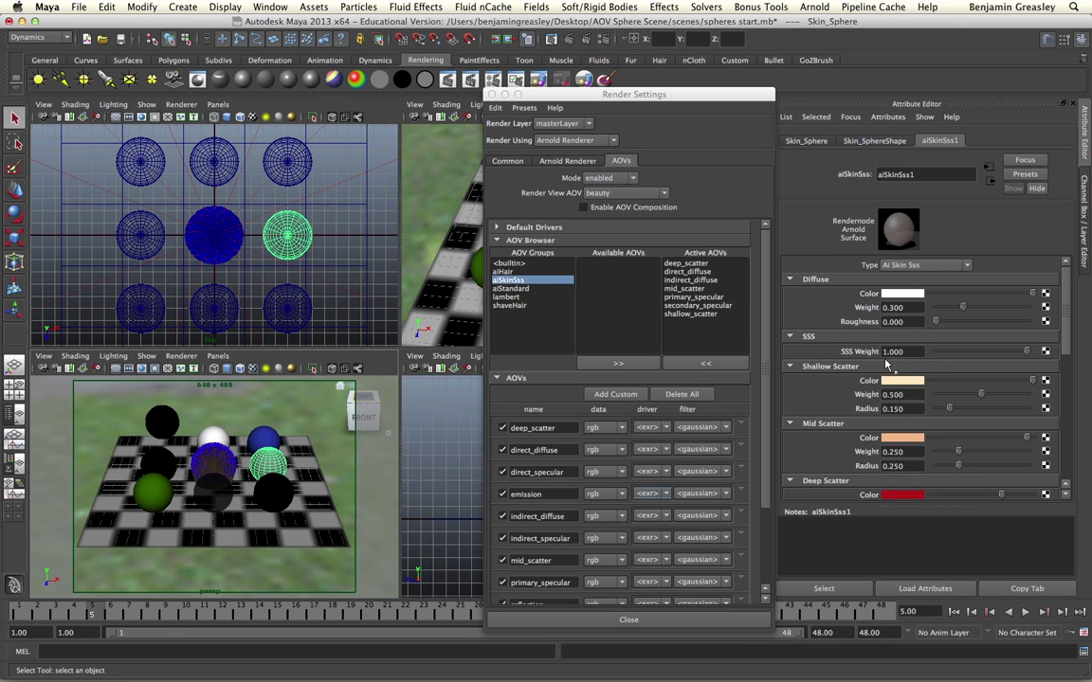
{"action": "scroll", "coordinate": [846, 356], "scroll_direction": "down", "scroll_amount": 3}
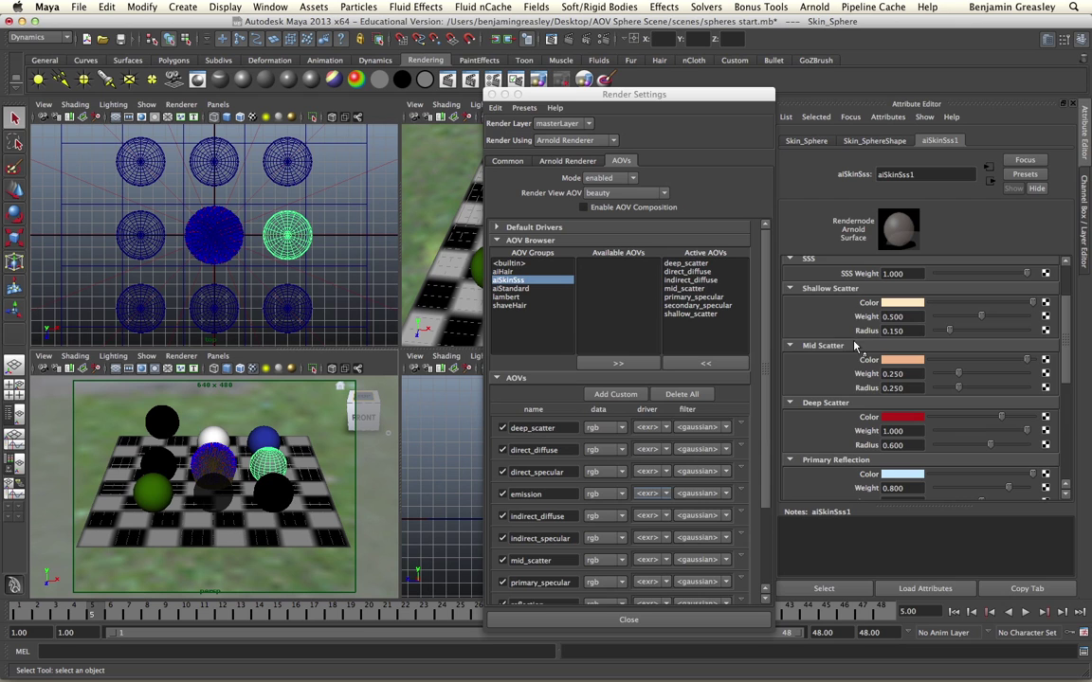
{"action": "scroll", "coordinate": [809, 408], "scroll_direction": "down", "scroll_amount": 3}
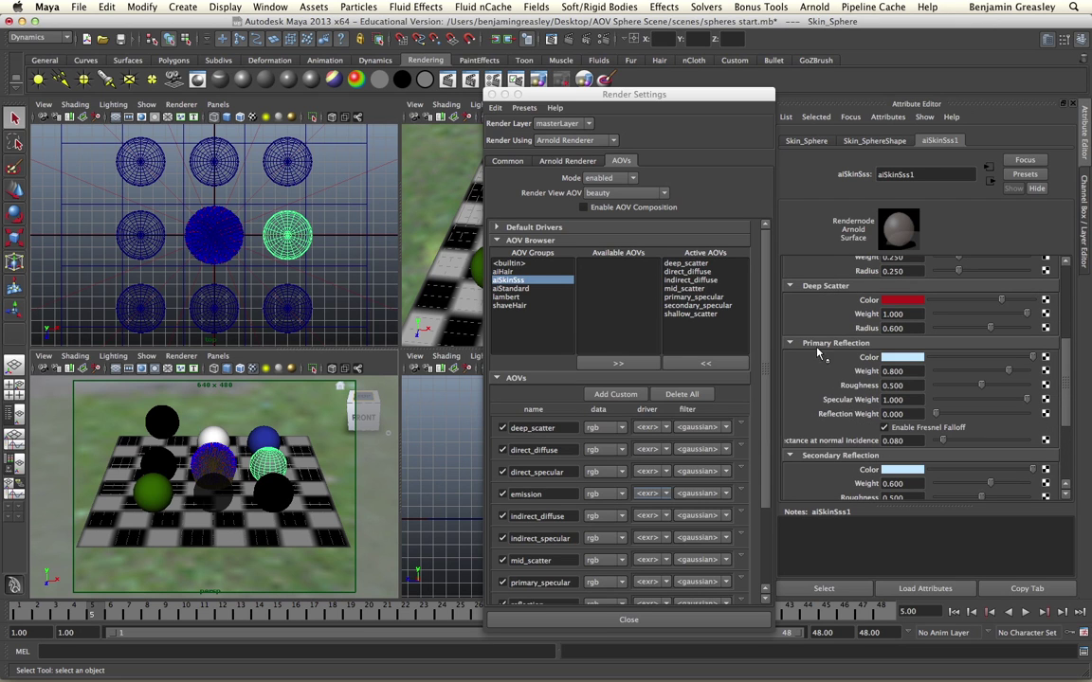
{"action": "scroll", "coordinate": [841, 351], "scroll_direction": "down", "scroll_amount": 1}
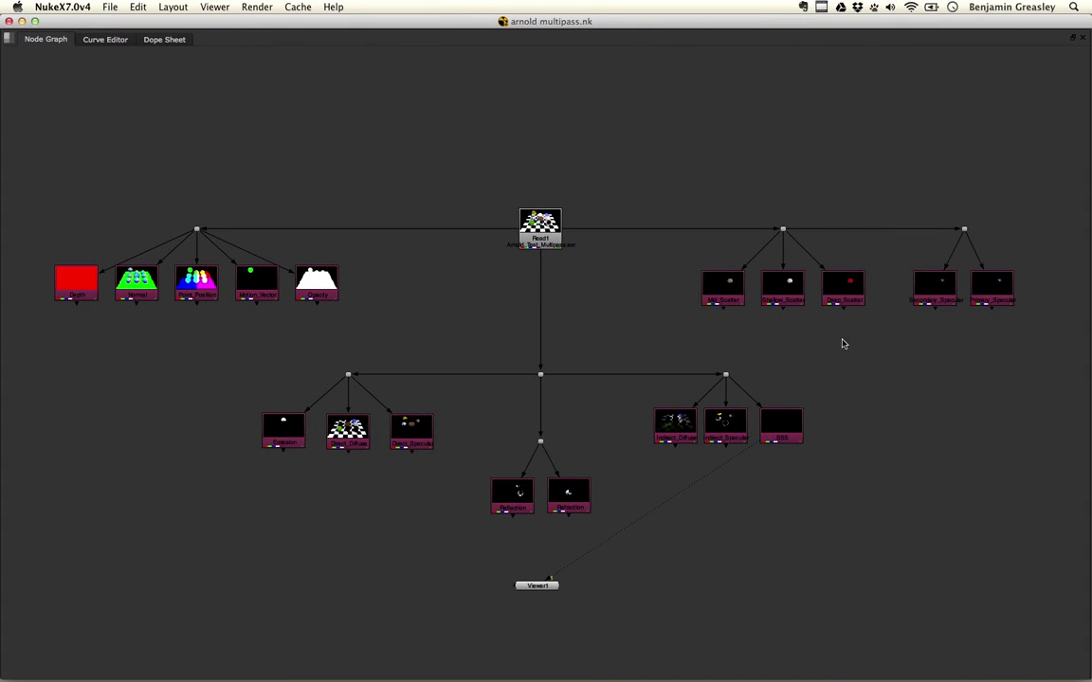
Step: Switch to Nuke and examine the Mid, Shallow and Deep_Scatter and the Primary and Secondary_Specular nodes enlarged in the node graph
{"action": "scroll", "coordinate": [827, 346], "scroll_direction": "up", "scroll_amount": 6}
{"action": "middle_click_drag", "start_coordinate": [778, 347], "coordinate": [685, 407]}
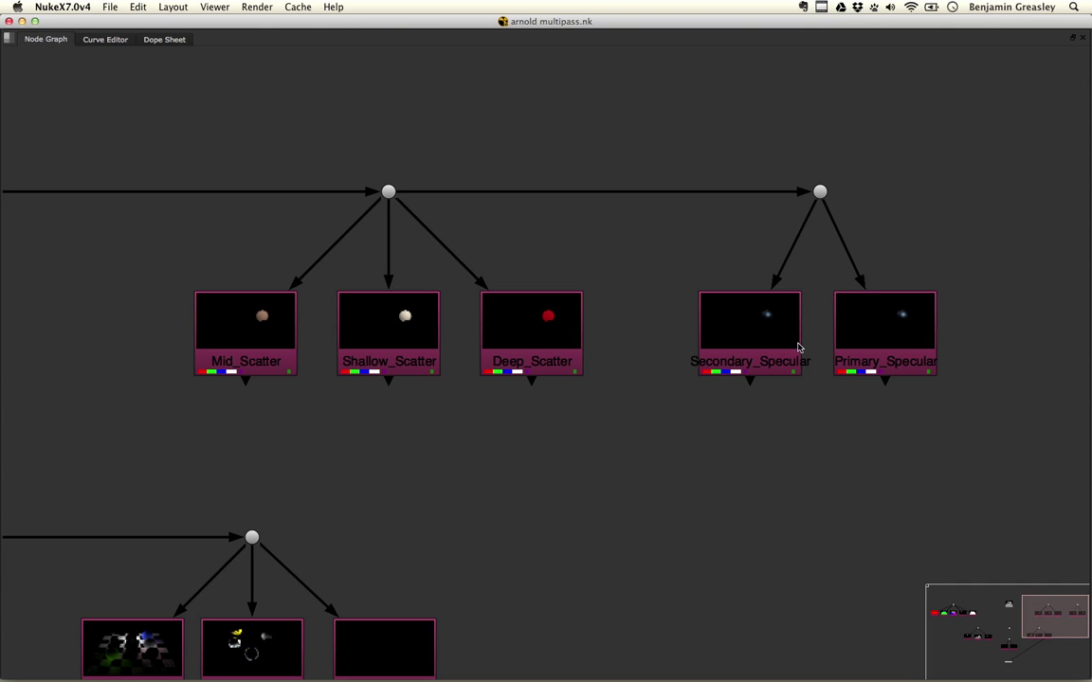
{"action": "key", "text": "space"}
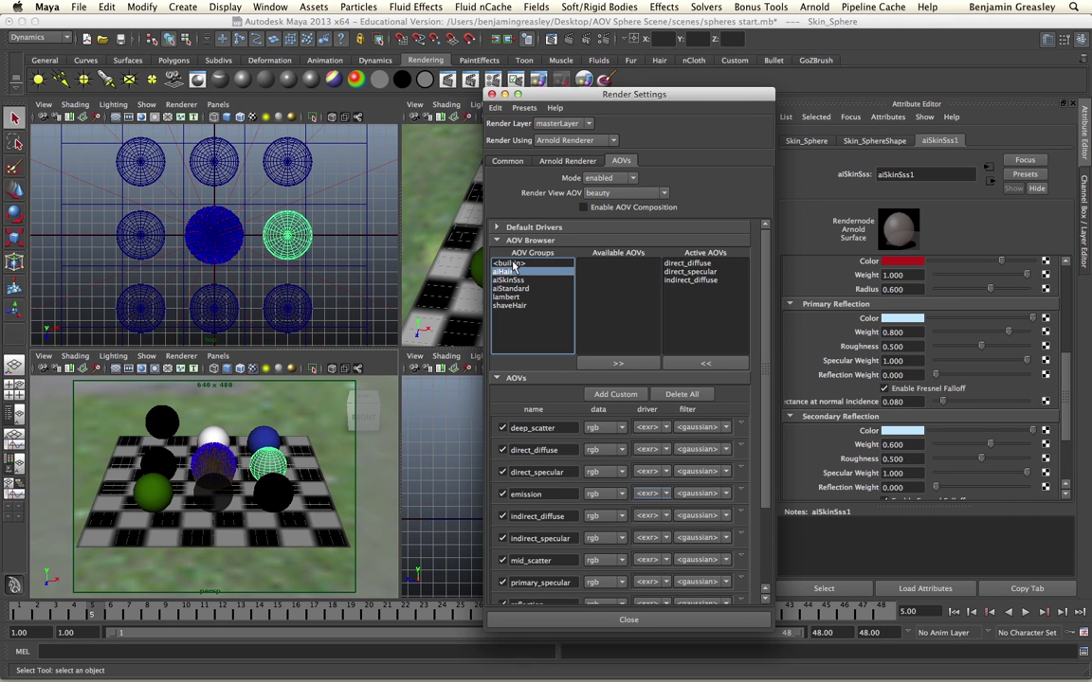
Step: Back in Maya, activate the N AOV from the <builtin> group
{"action": "left_click", "coordinate": [513, 265]}
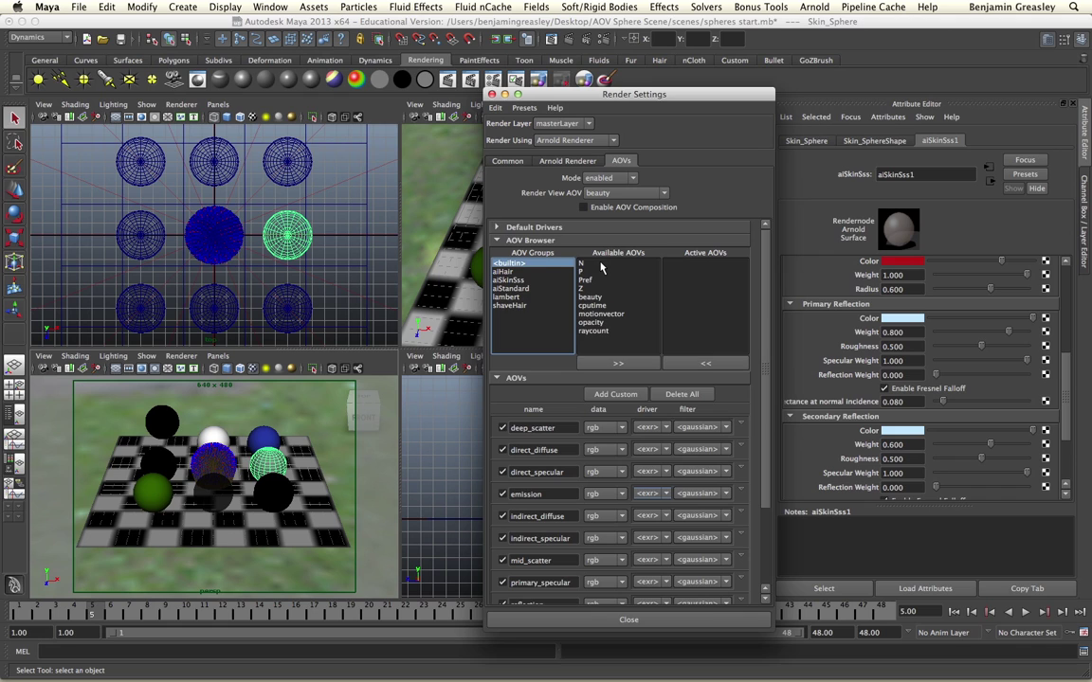
{"action": "left_click", "coordinate": [597, 266]}
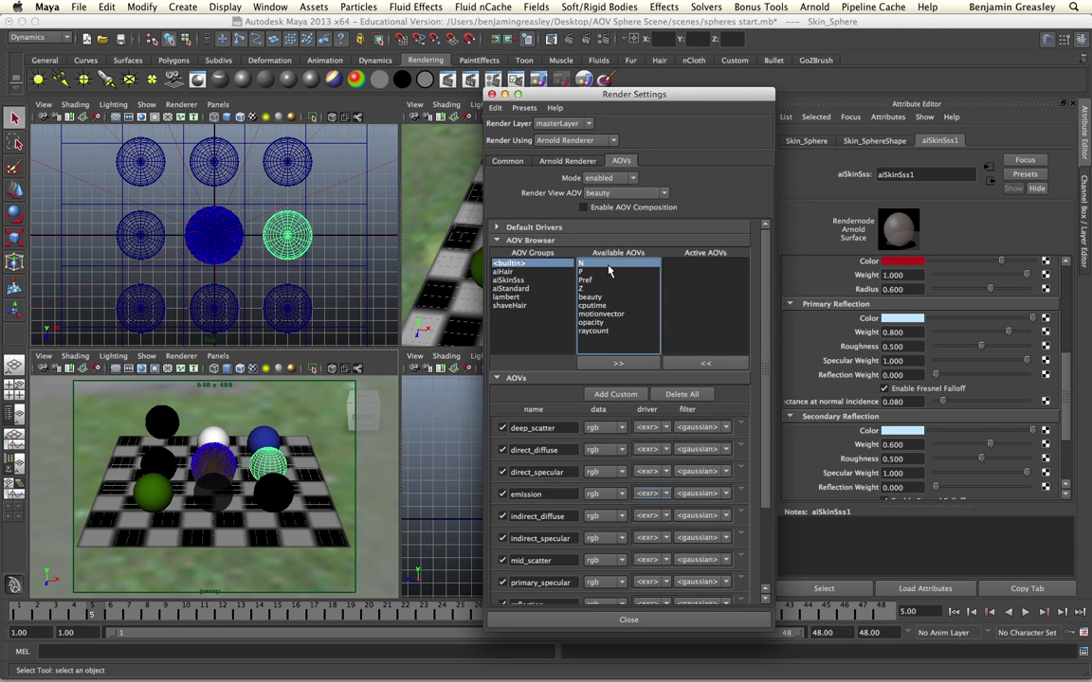
{"action": "left_click", "coordinate": [622, 362]}
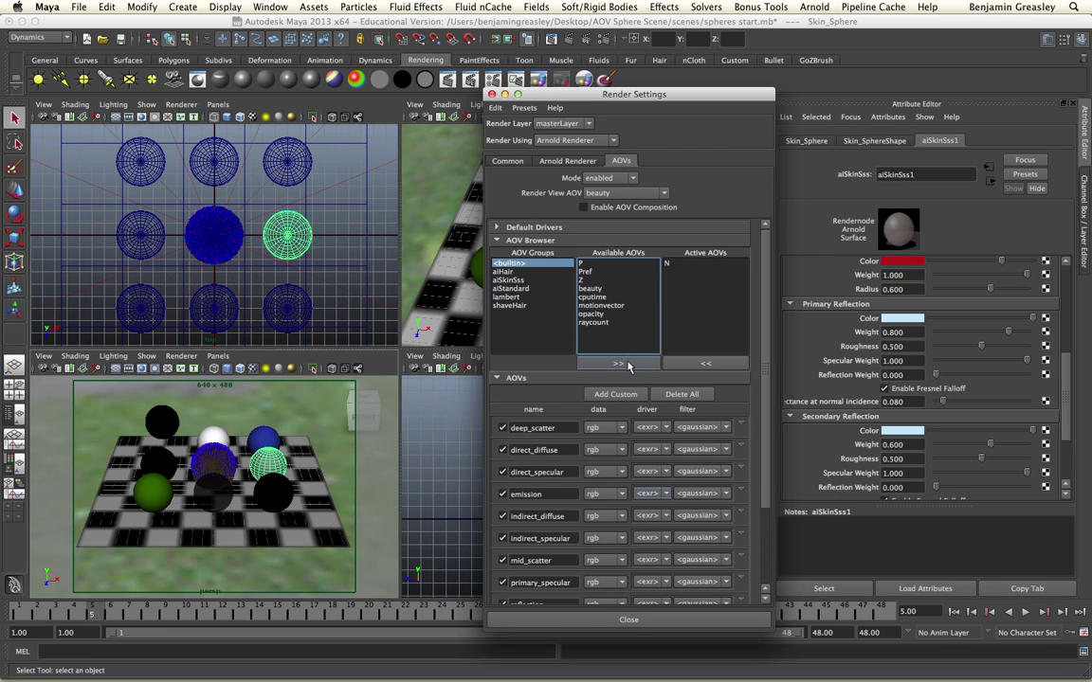
{"action": "left_click", "coordinate": [671, 265]}
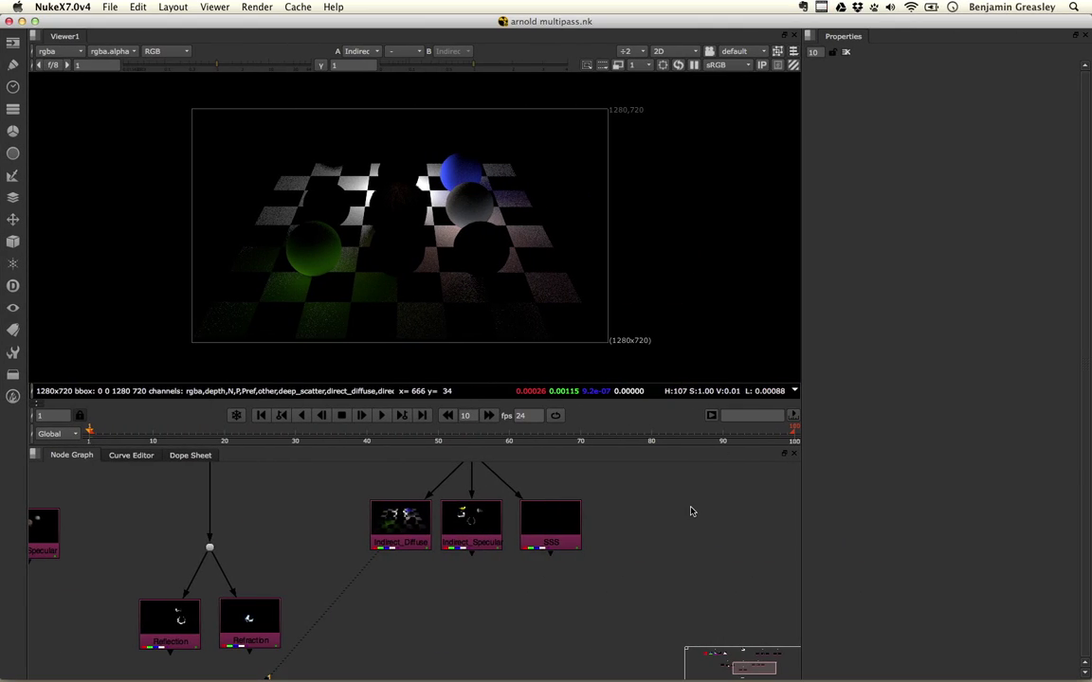
Step: In Nuke, feed the Normal node into the viewer and inspect the normal pass closely, including the motion-blurred sphere
{"action": "scroll", "coordinate": [470, 504], "scroll_direction": "down", "scroll_amount": 2}
{"action": "middle_click_drag", "start_coordinate": [470, 504], "coordinate": [566, 619]}
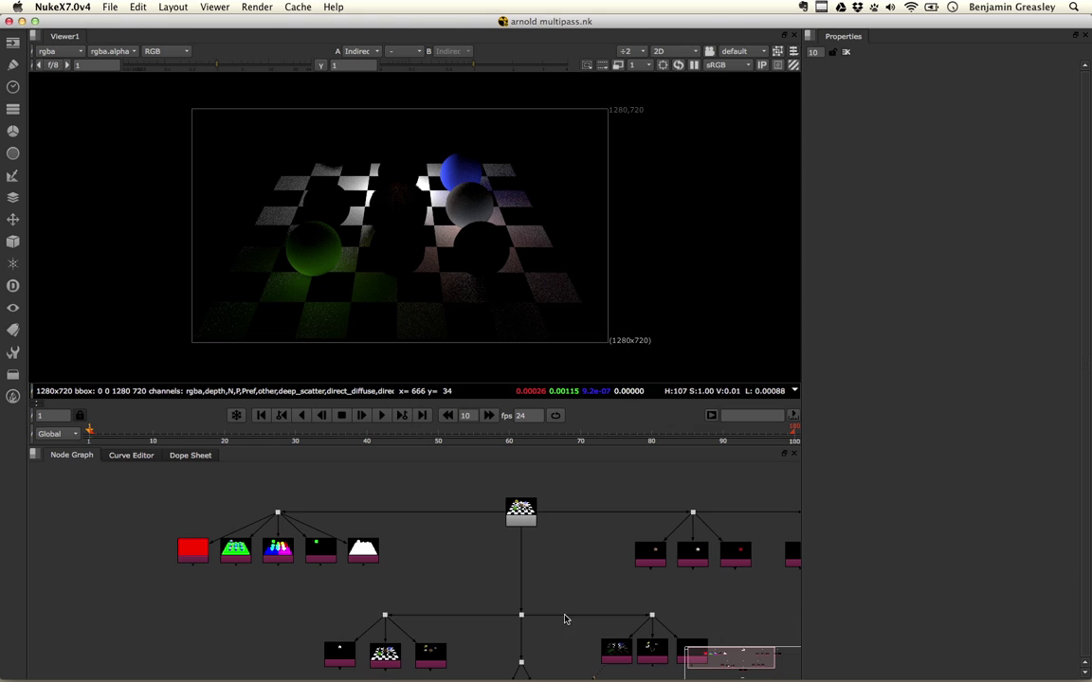
{"action": "scroll", "coordinate": [203, 581], "scroll_direction": "up", "scroll_amount": 5}
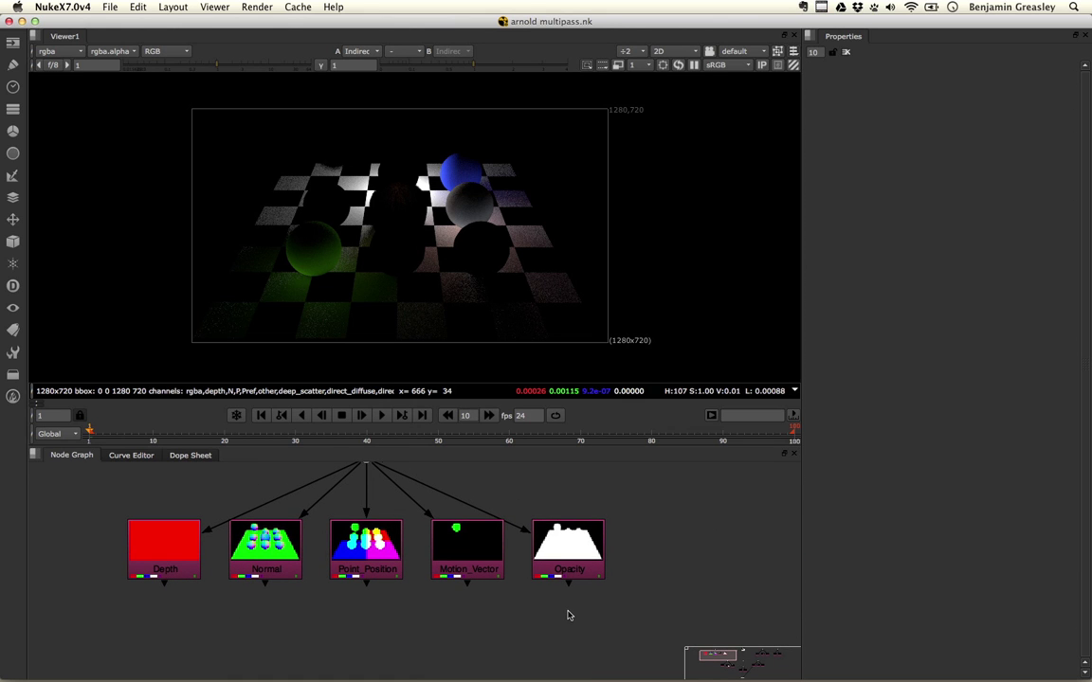
{"action": "left_click", "coordinate": [277, 547]}
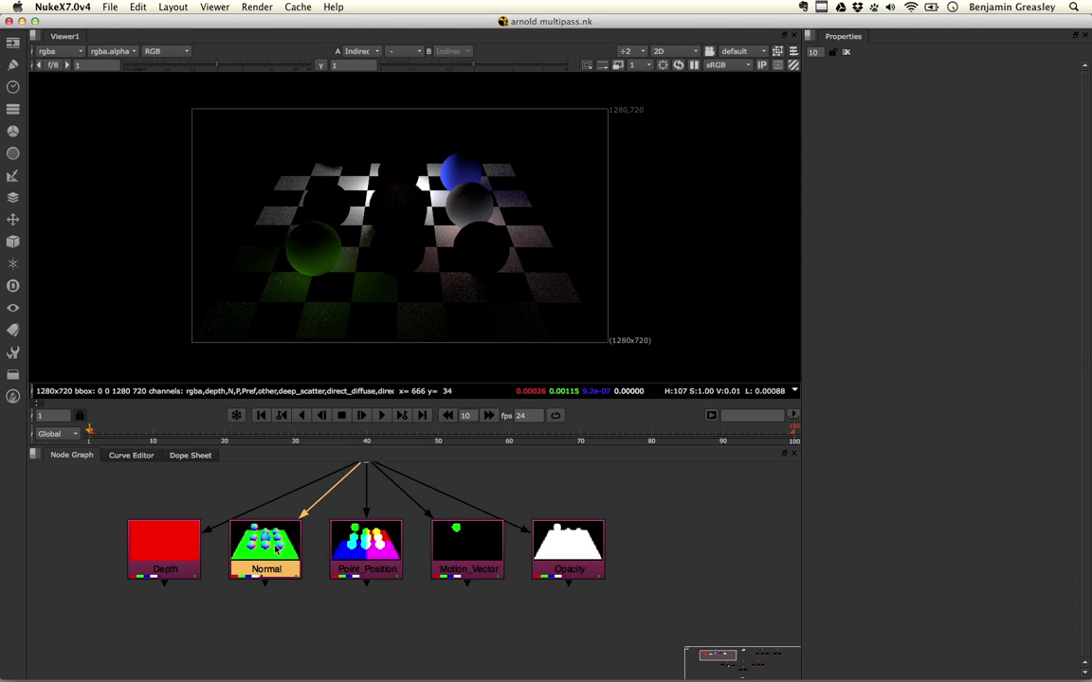
{"action": "key", "text": "1"}
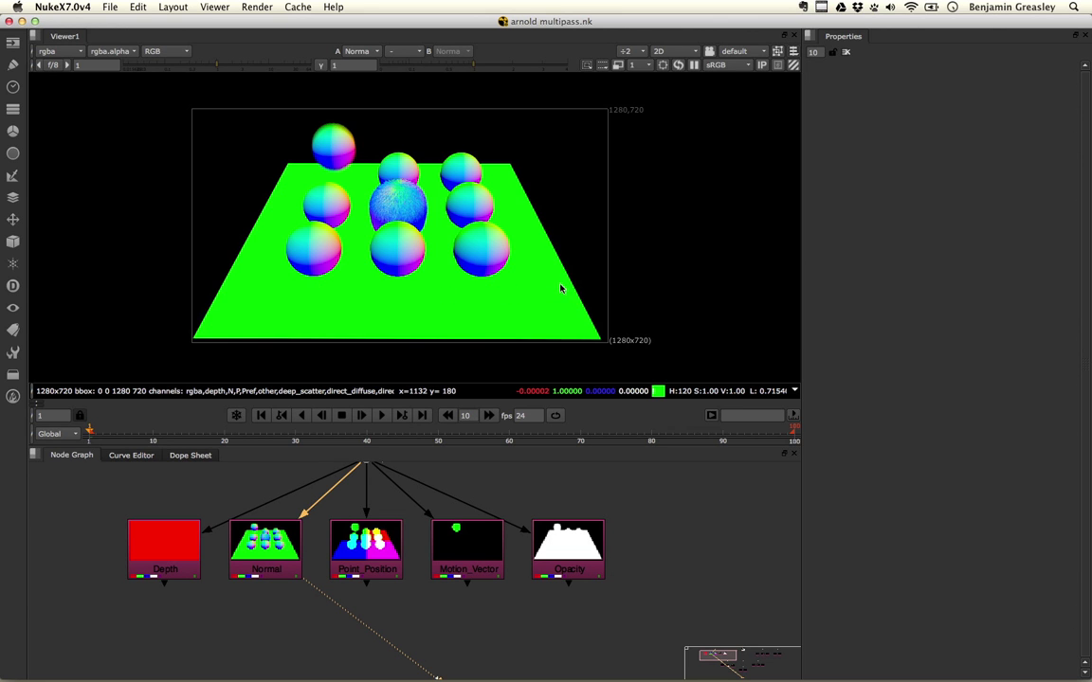
{"action": "scroll", "coordinate": [554, 287], "scroll_direction": "up", "scroll_amount": 5}
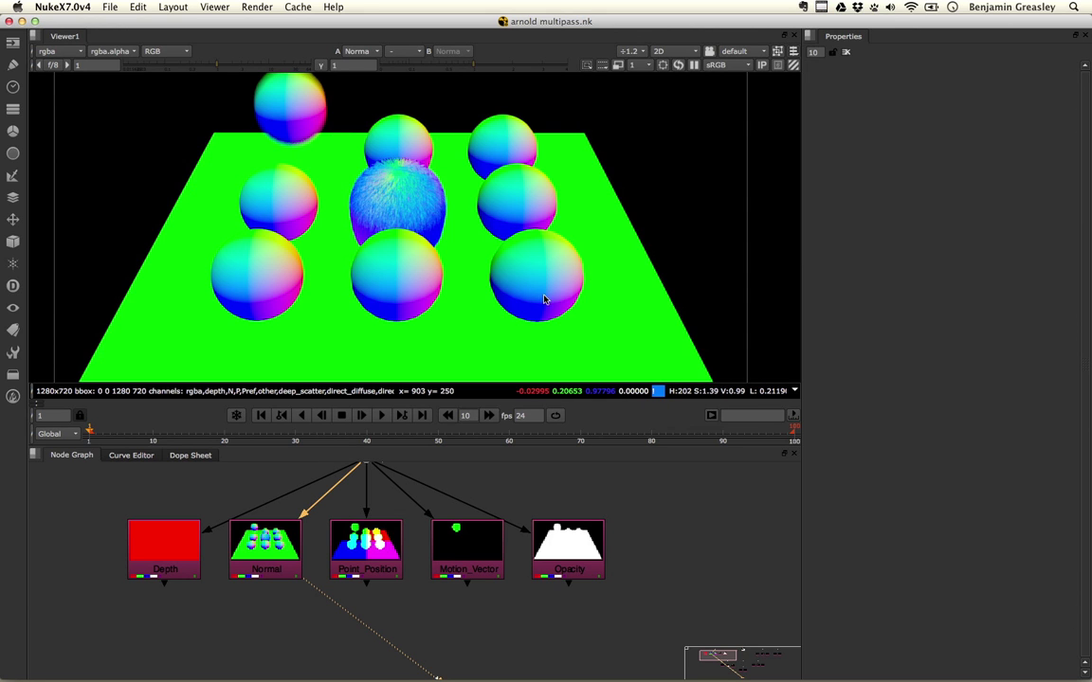
{"action": "middle_click_drag", "start_coordinate": [371, 246], "coordinate": [400, 287]}
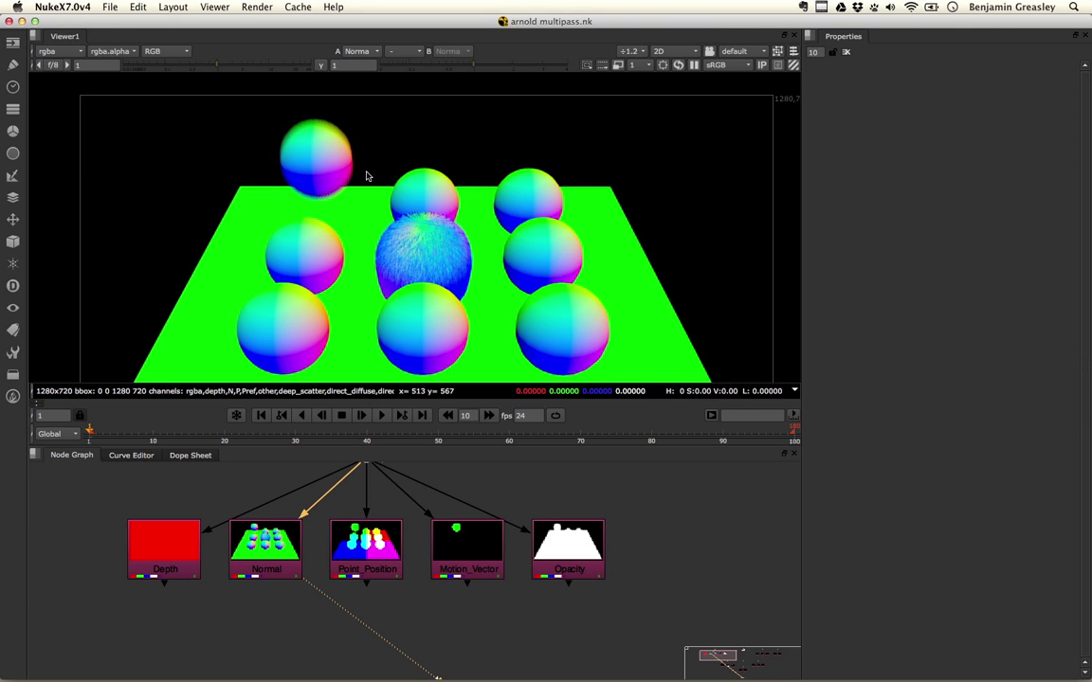
{"action": "scroll", "coordinate": [316, 116], "scroll_direction": "up", "scroll_amount": 4}
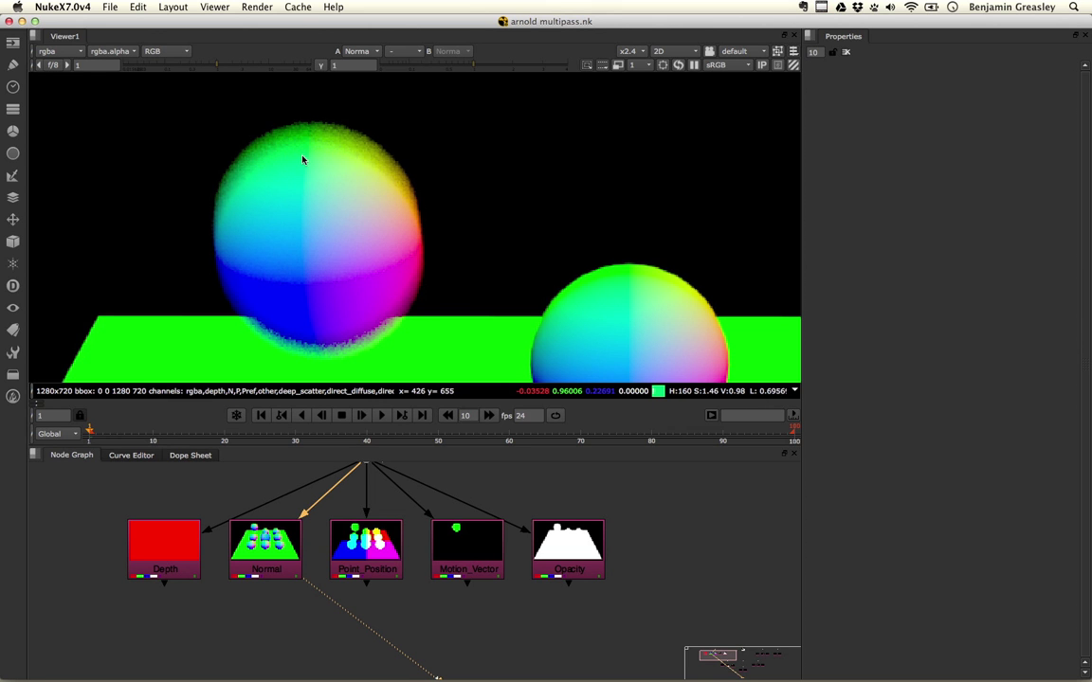
{"action": "scroll", "coordinate": [304, 159], "scroll_direction": "down", "scroll_amount": 6}
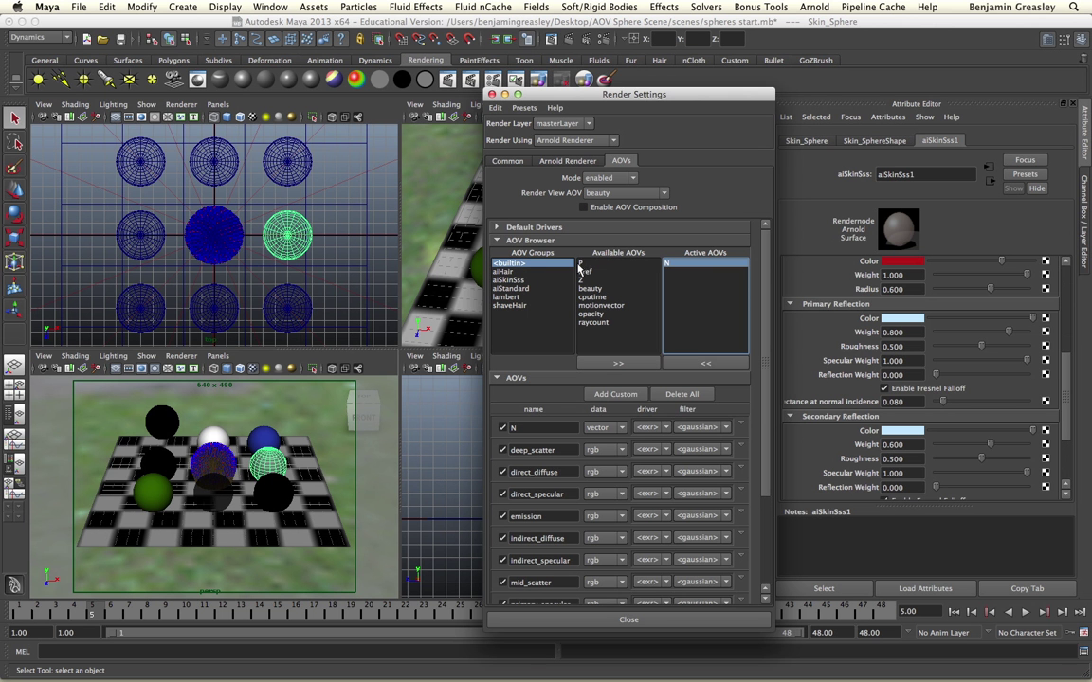
Step: Activate the built-in P AOV in Maya, and feed the Point_Position node into the viewer in Nuke
{"action": "left_click", "coordinate": [582, 264]}
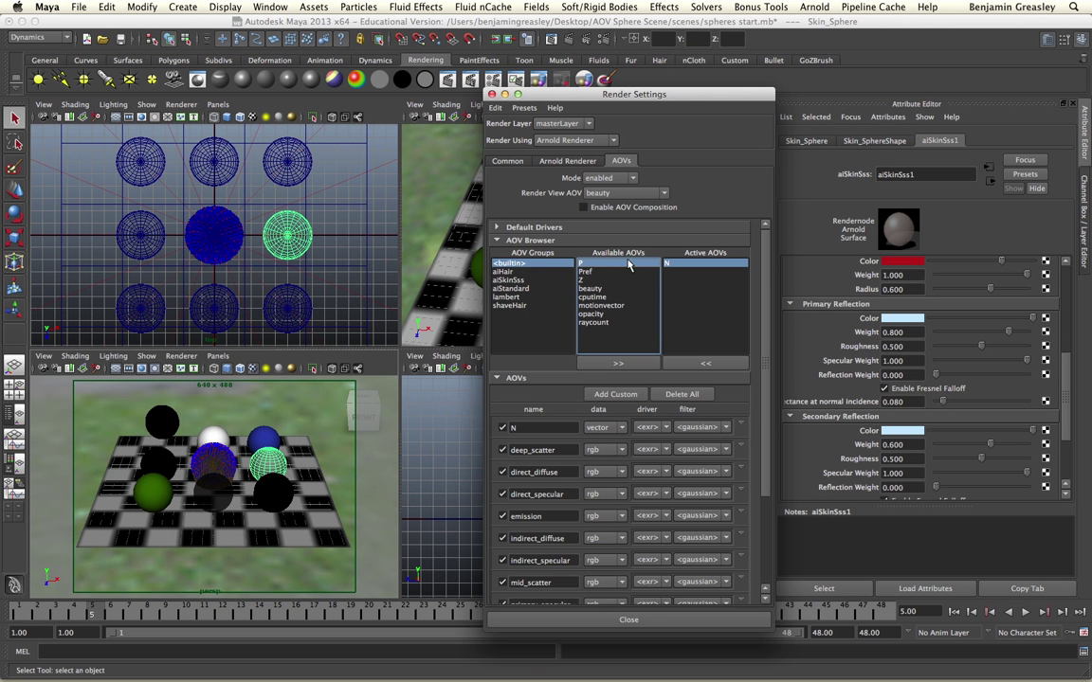
{"action": "left_click", "coordinate": [628, 364]}
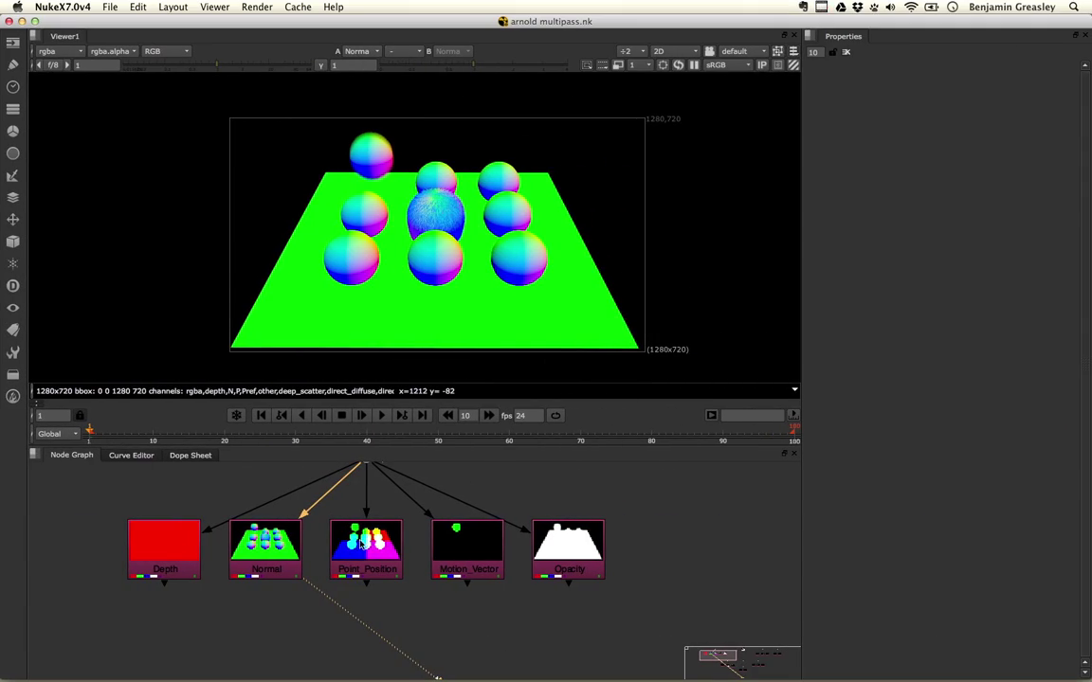
{"action": "left_click", "coordinate": [361, 543]}
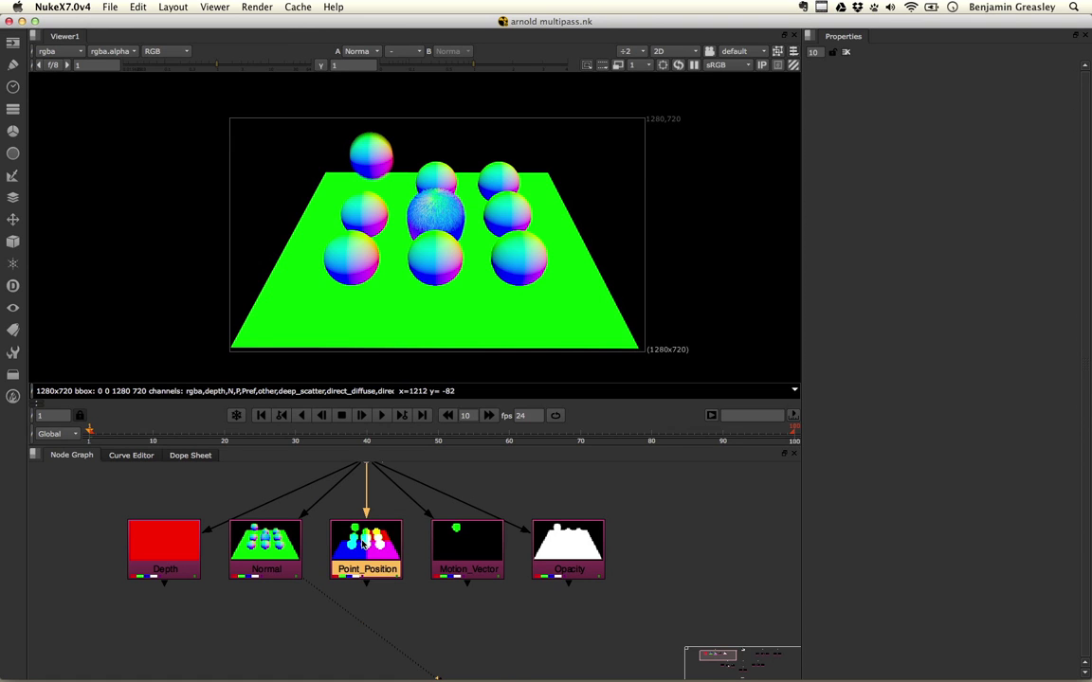
{"action": "key", "text": "1"}
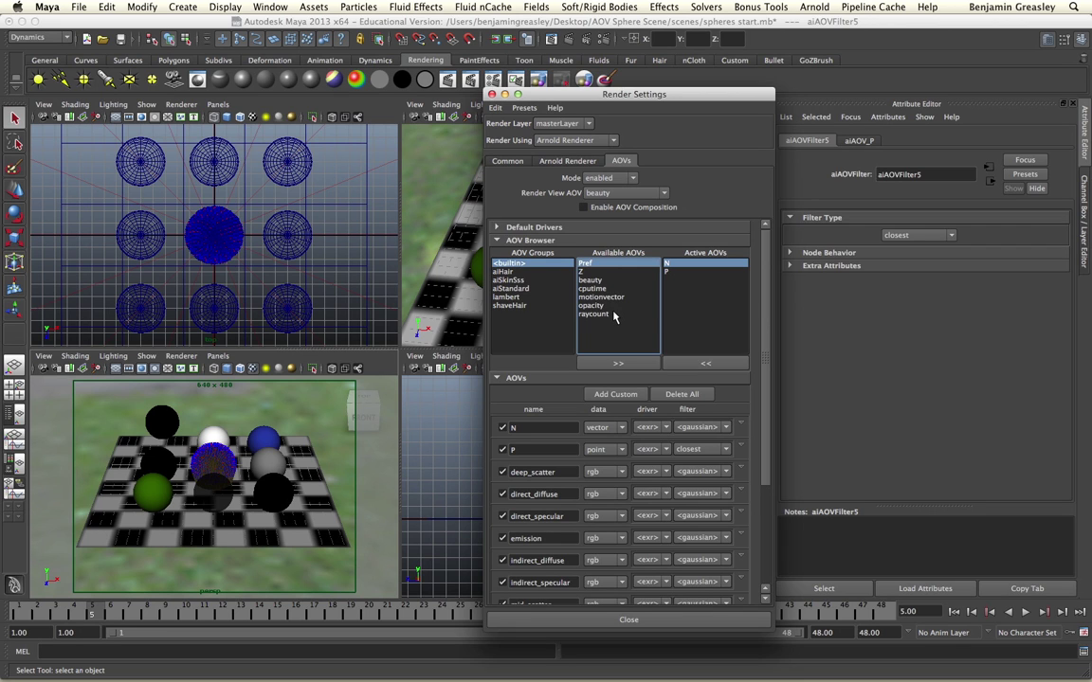
Step: In Maya, activate the remaining built-in AOVs: Pref, Z, beauty, cputime, motionvector, opacity and raycount
{"action": "left_click", "coordinate": [605, 316], "text": "shift"}
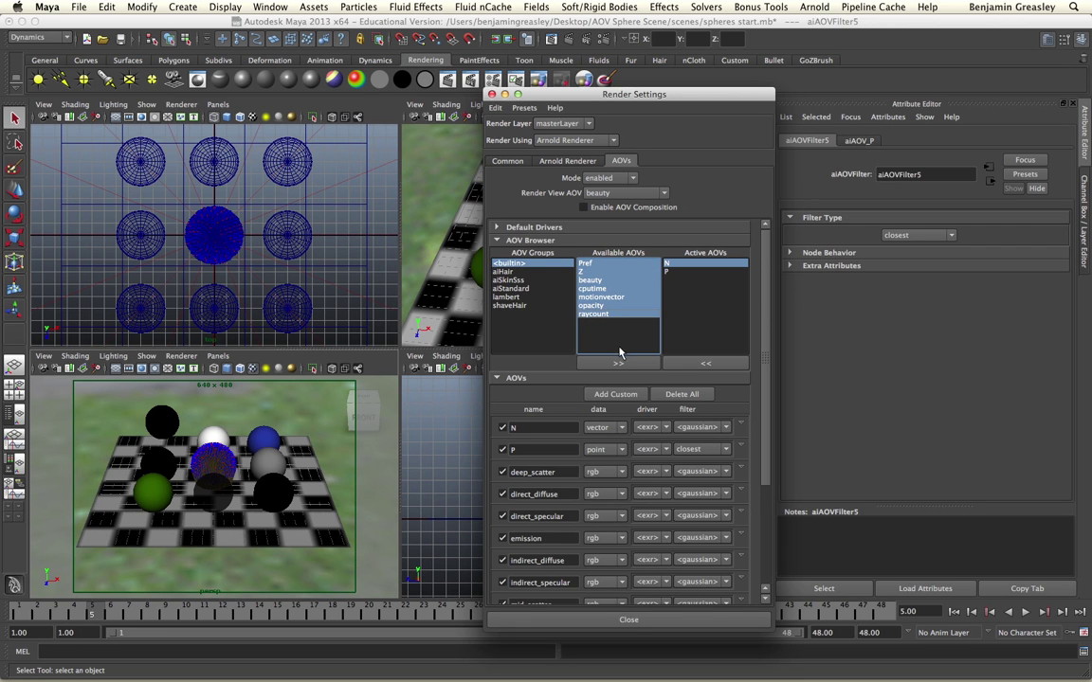
{"action": "left_click", "coordinate": [618, 364]}
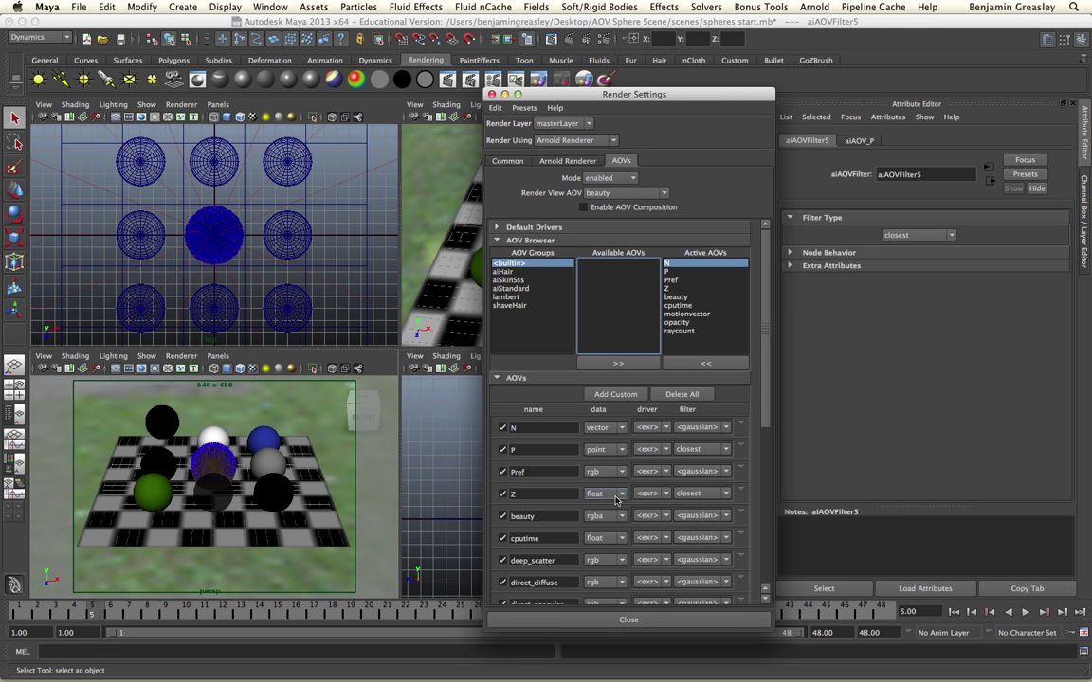
Step: In Nuke, feed the Depth node into the viewer and lower the viewer gain to 0.015625 and gamma to 0.16 to inspect the depth pass
{"action": "scroll", "coordinate": [559, 496], "scroll_direction": "down", "scroll_amount": 3}
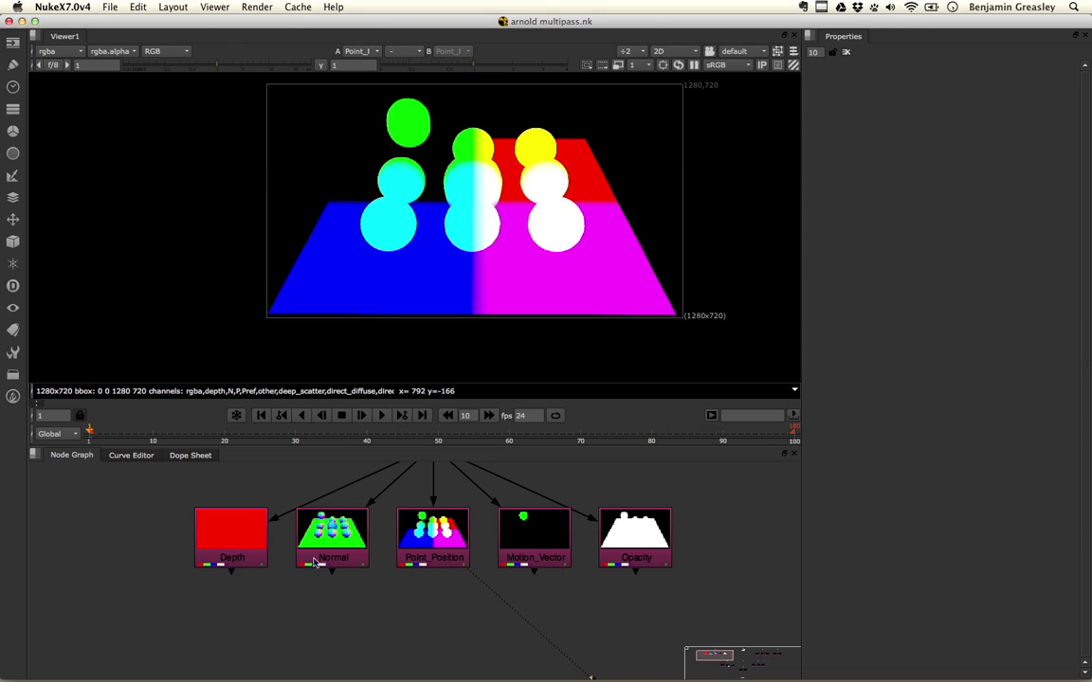
{"action": "left_click", "coordinate": [236, 533]}
{"action": "key", "text": "1"}
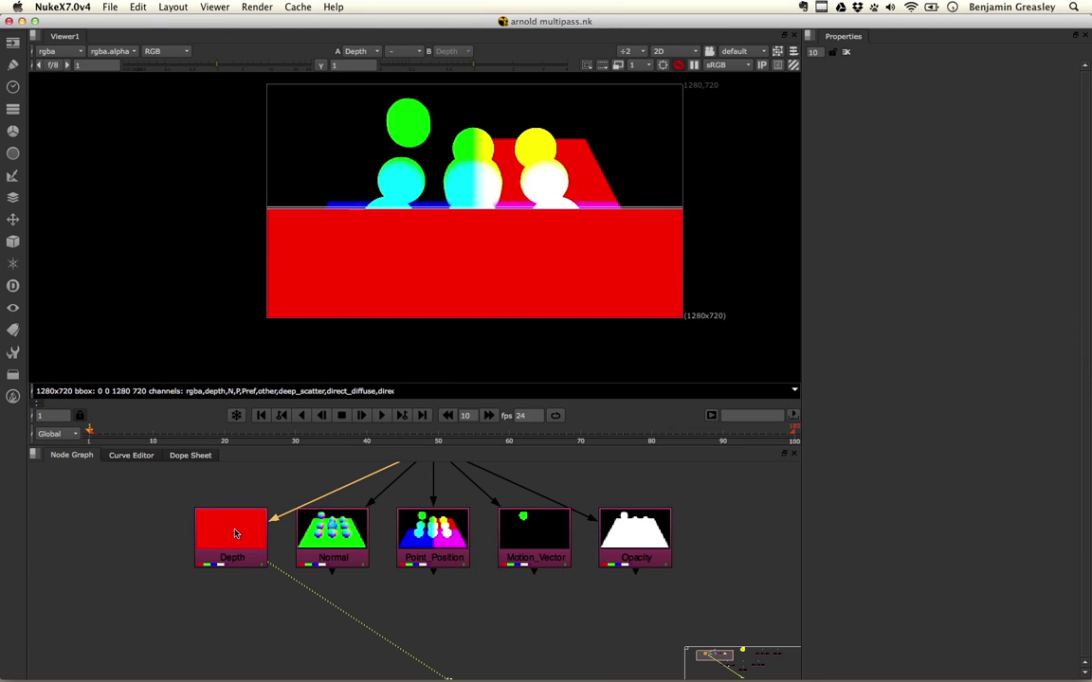
{"action": "middle_click_drag", "start_coordinate": [212, 294], "coordinate": [187, 319]}
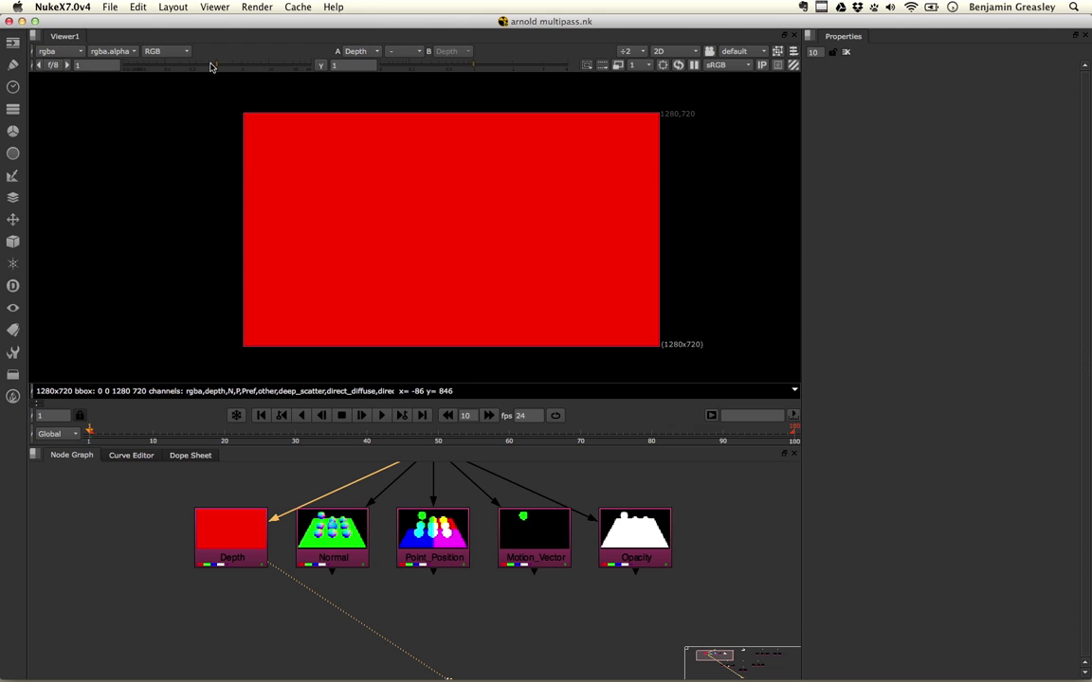
{"action": "left_click_drag", "start_coordinate": [209, 66], "coordinate": [117, 66]}
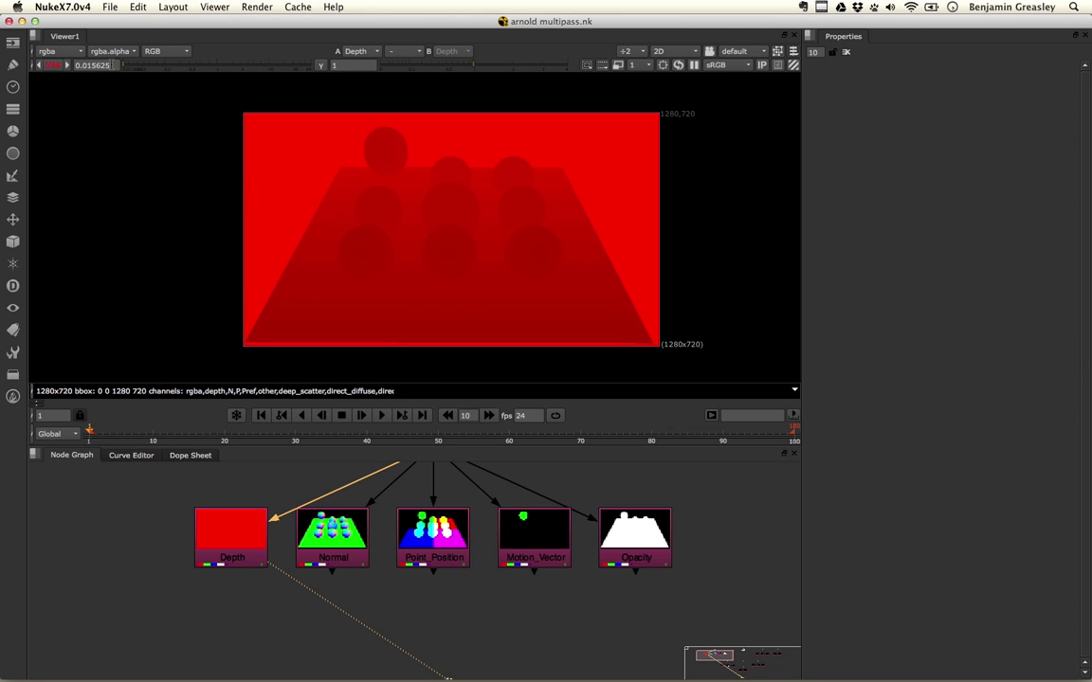
{"action": "mouse_move", "coordinate": [425, 64]}
{"action": "left_mouse_down"}
{"action": "mouse_move", "coordinate": [396, 64]}
{"action": "mouse_move", "coordinate": [418, 76]}
{"action": "left_mouse_up"}
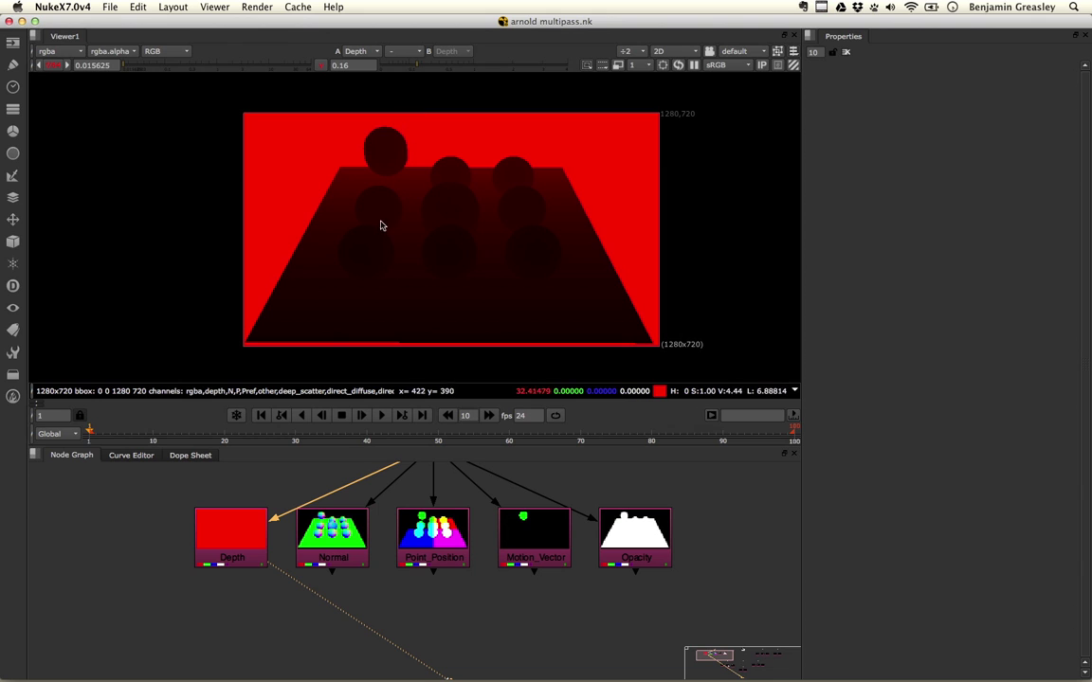
Step: Feed the Motion_Vector node into the viewer to inspect the moving sphere's pass, followed by the Opacity node
{"action": "left_click", "coordinate": [543, 526]}
{"action": "key", "text": "1"}
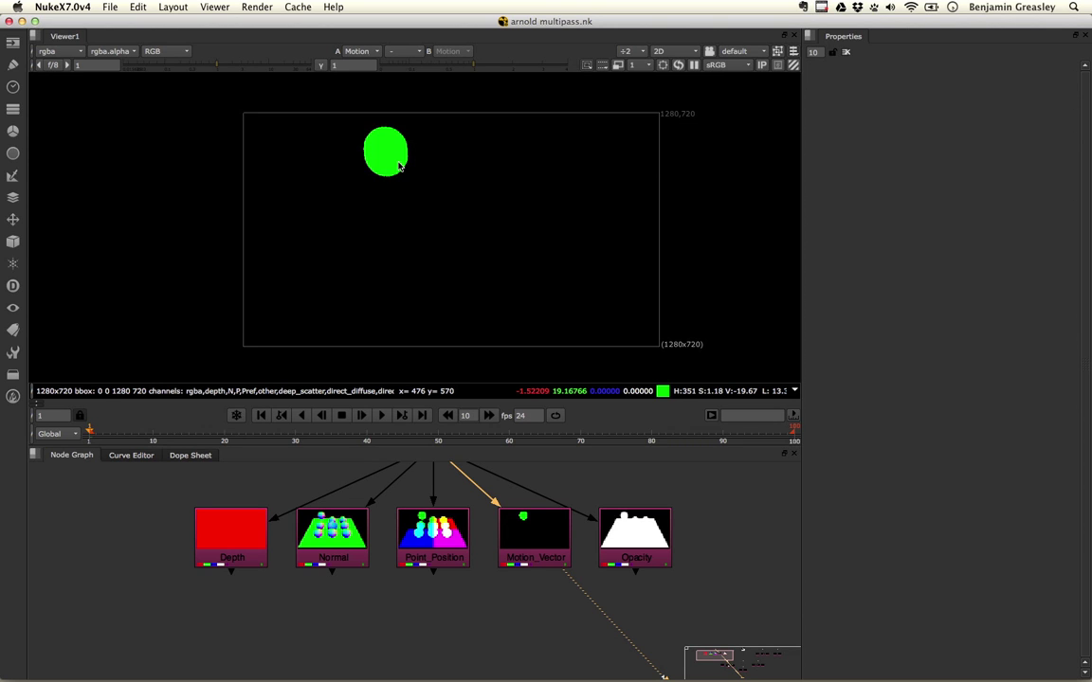
{"action": "key", "text": "1"}
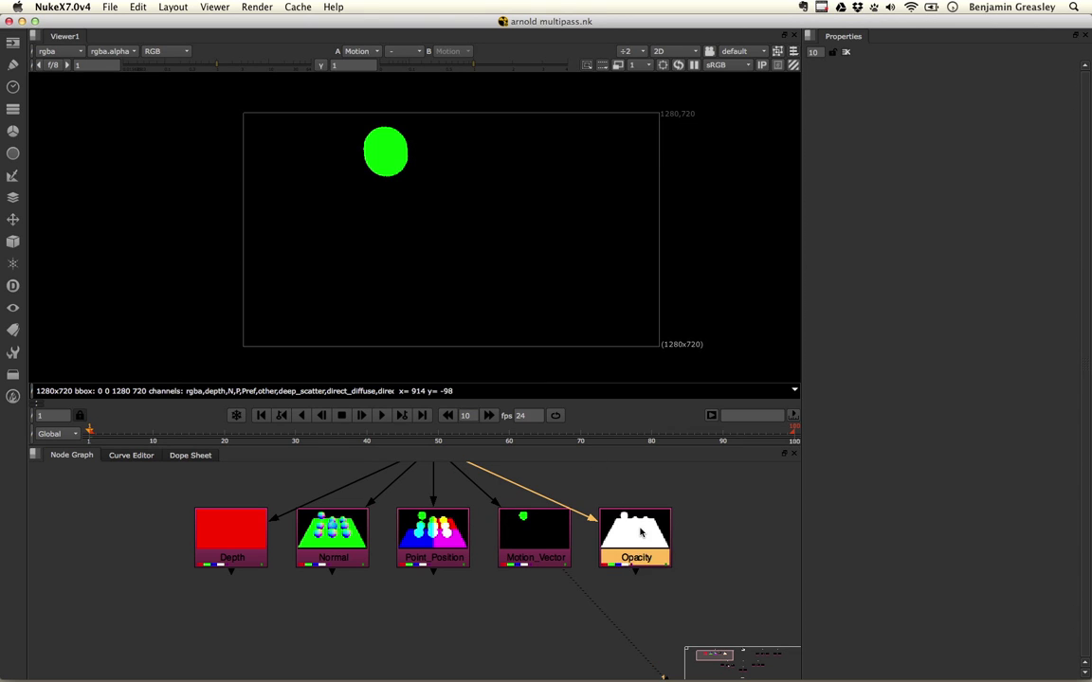